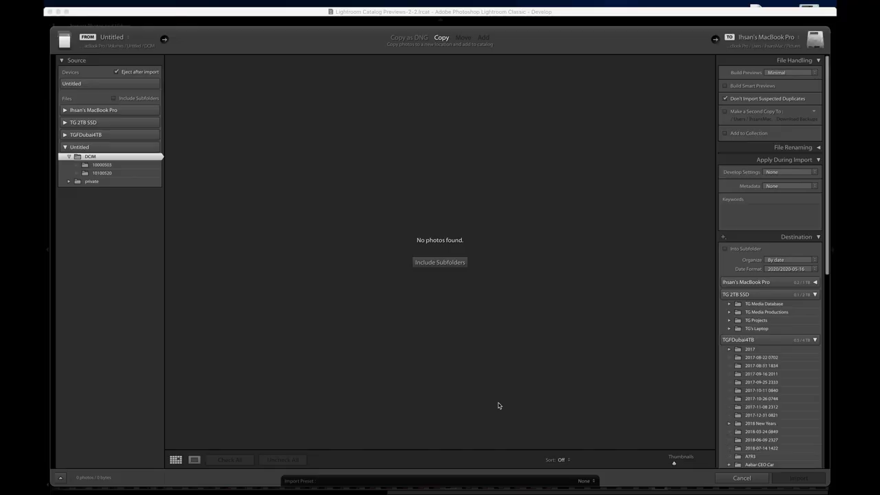
Import the photos from the card's 10100520 folder into the Photos folder under TG's Laptop on the TG 2TB SSD drive
click(102, 172)
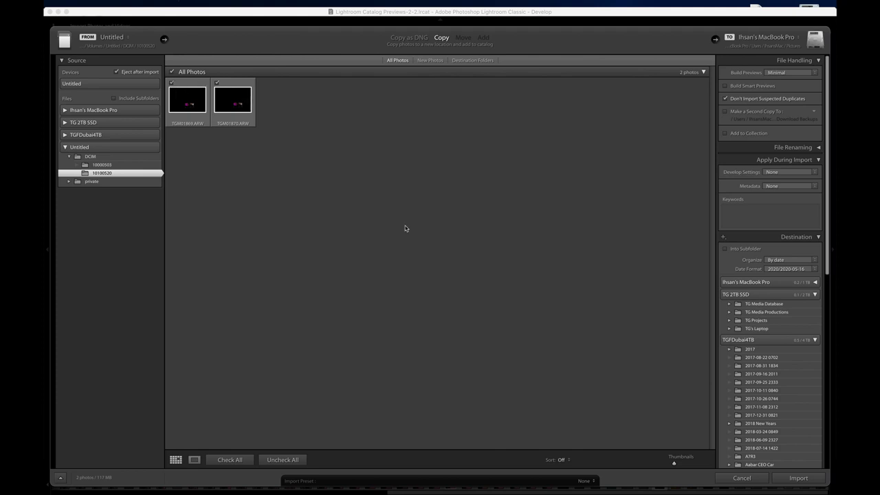
scroll(738, 428, down, 3)
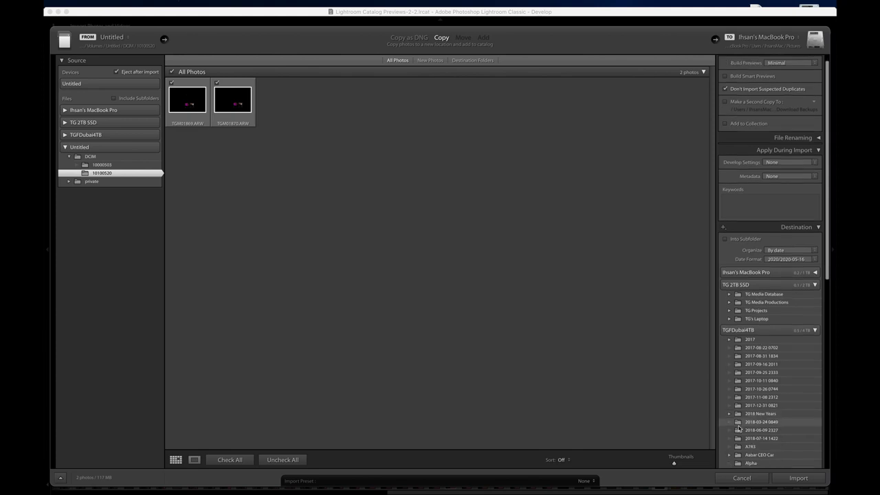
scroll(738, 429, down, 10)
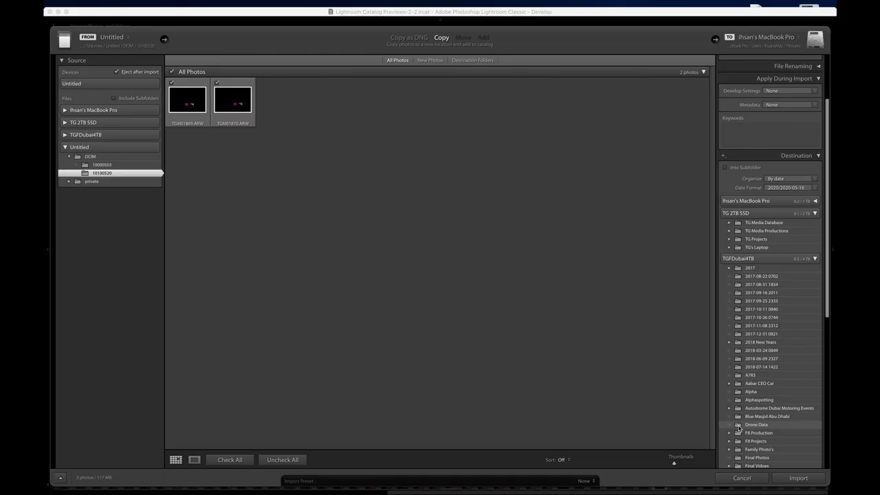
scroll(738, 428, up, 4)
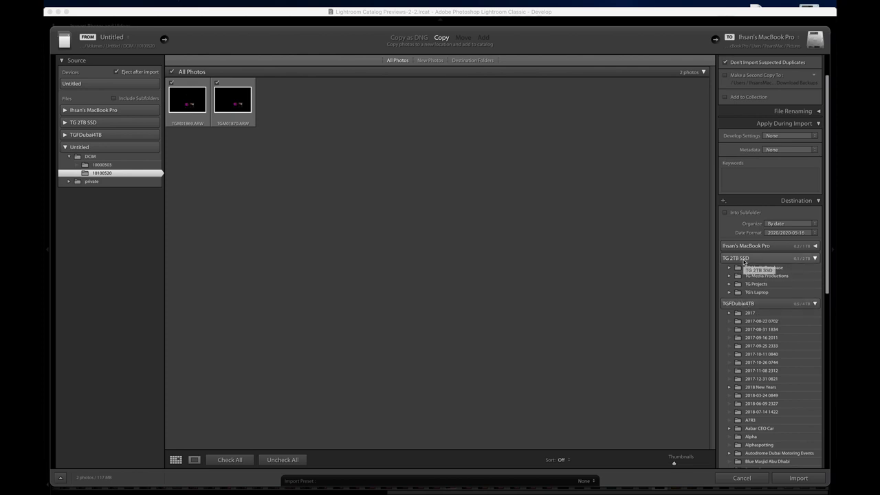
click(730, 292)
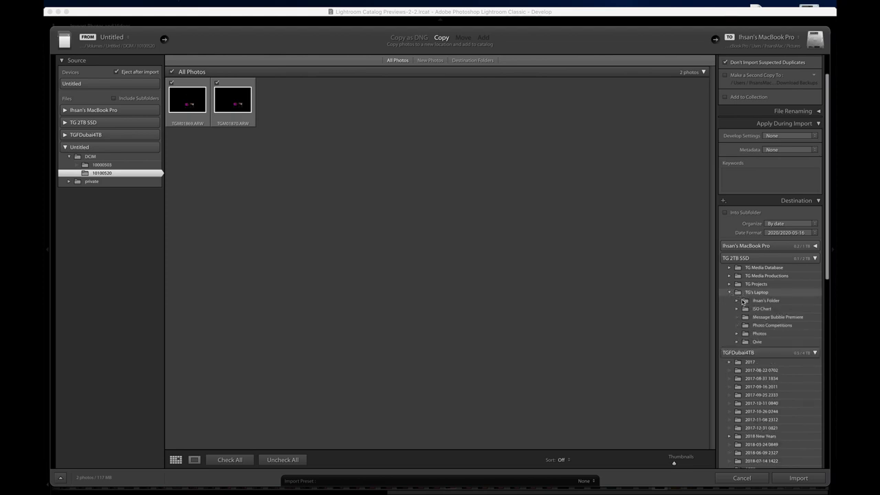
click(736, 334)
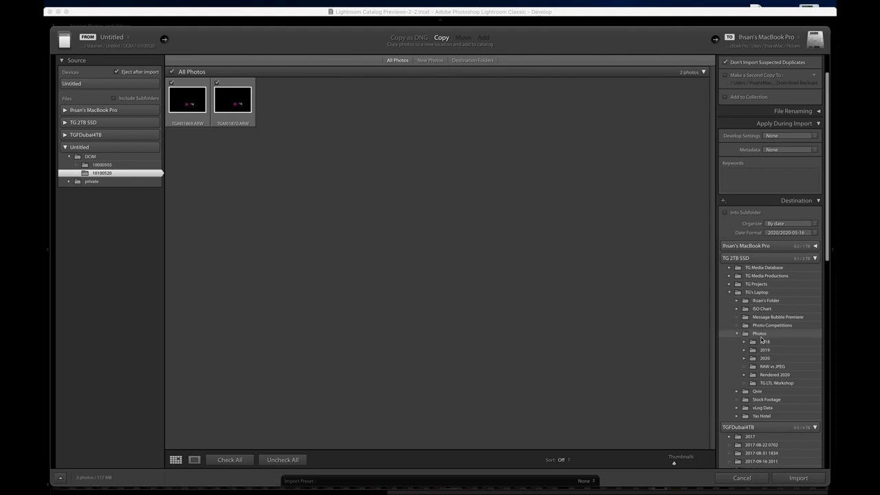
click(760, 334)
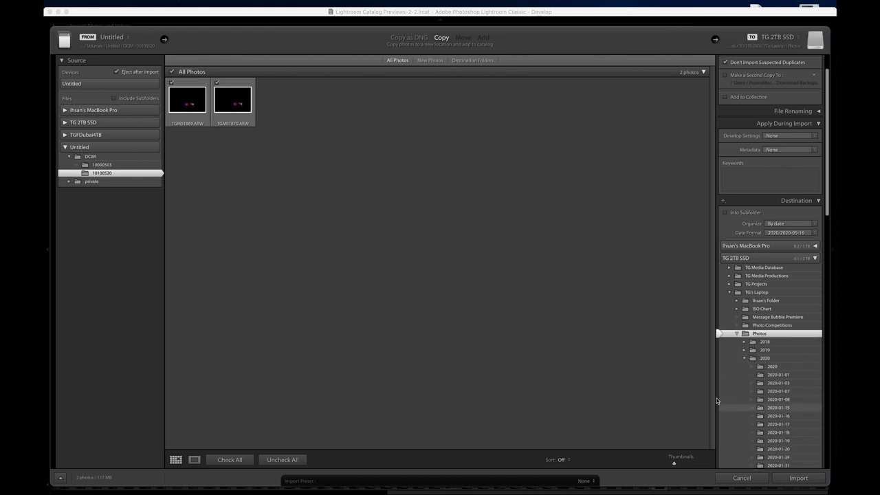
click(800, 478)
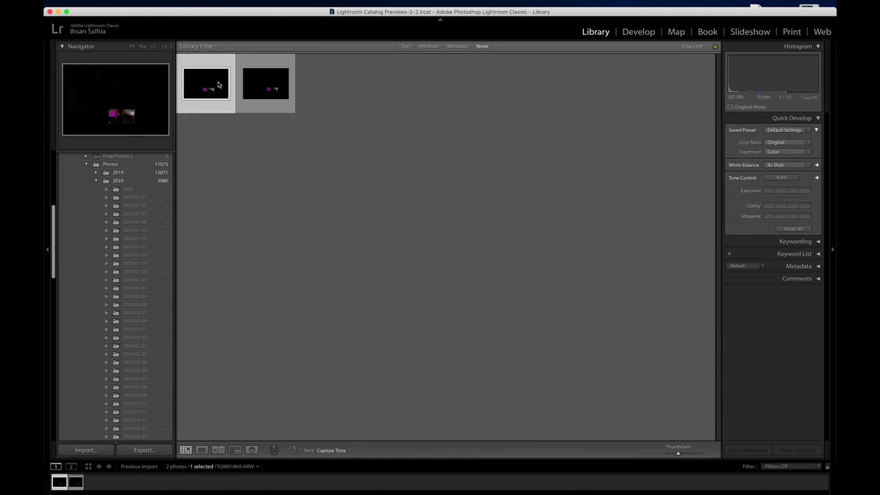
Open the second imported photo in Loupe view and show the photo info overlay
click(259, 84)
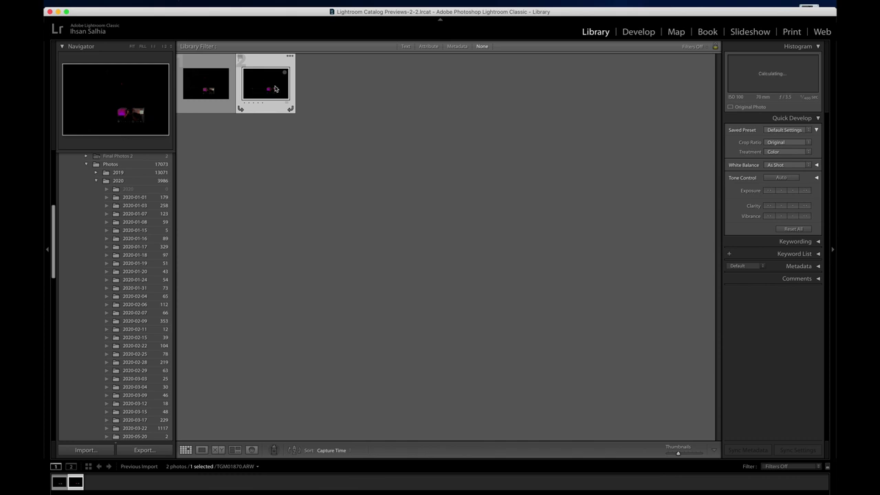
double_click(277, 89)
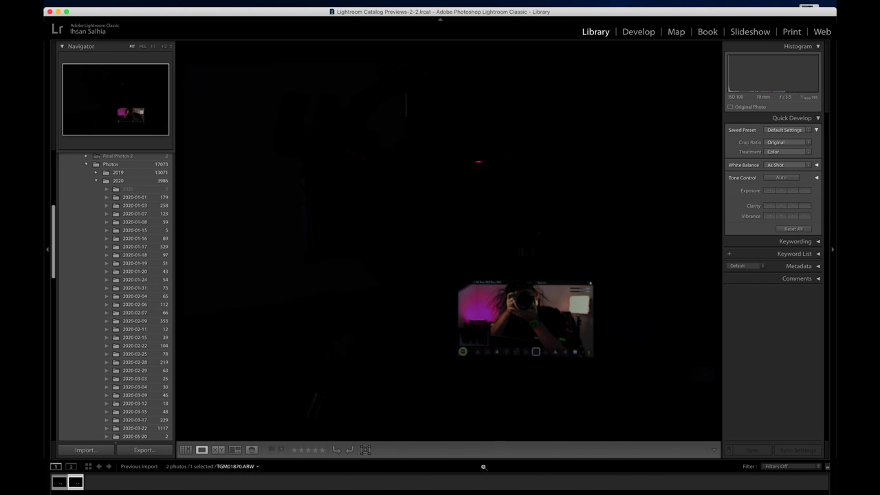
key(i)
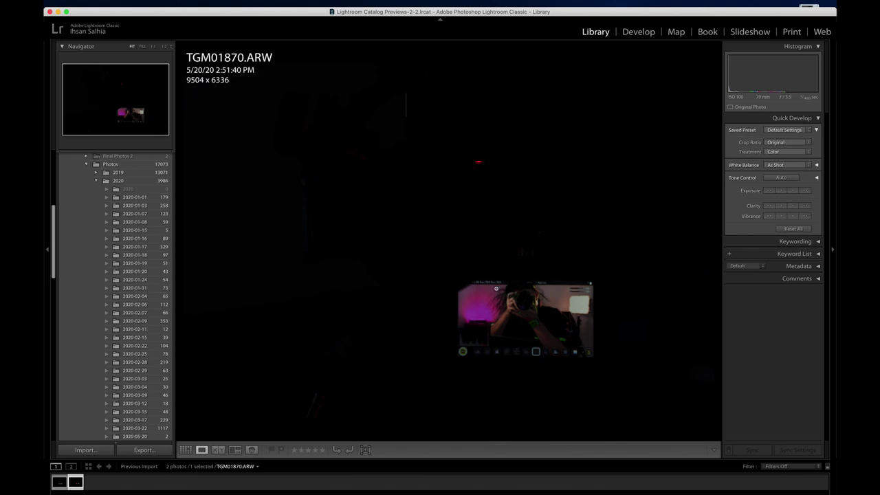
Open the sunset yacht photo DSC05355.ARW from the 2017-12-30 folder in Loupe view
click(601, 32)
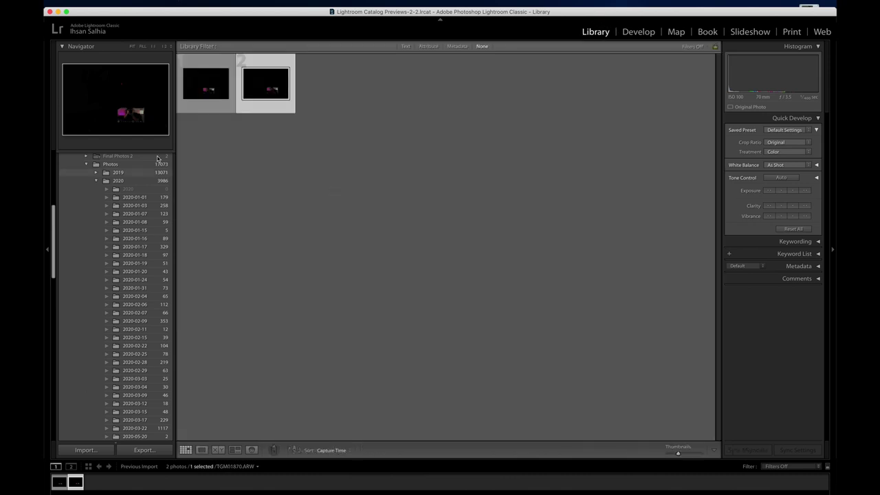
scroll(117, 274, up, 10)
click(105, 224)
click(332, 350)
double_click(332, 350)
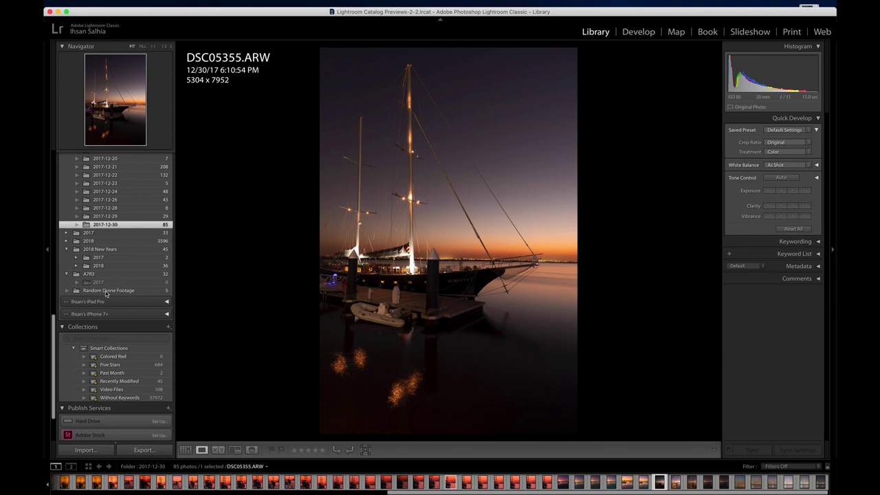
Look through the catalog's drives, folders, collections and publish services, and collapse and re-expand the Navigator
scroll(106, 297, up, 10)
scroll(107, 299, up, 5)
scroll(103, 281, down, 5)
scroll(102, 275, down, 8)
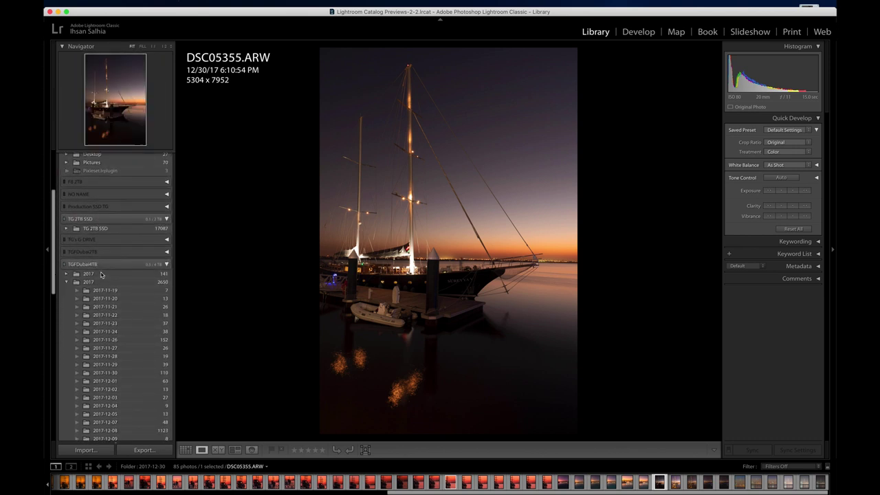
scroll(101, 275, down, 10)
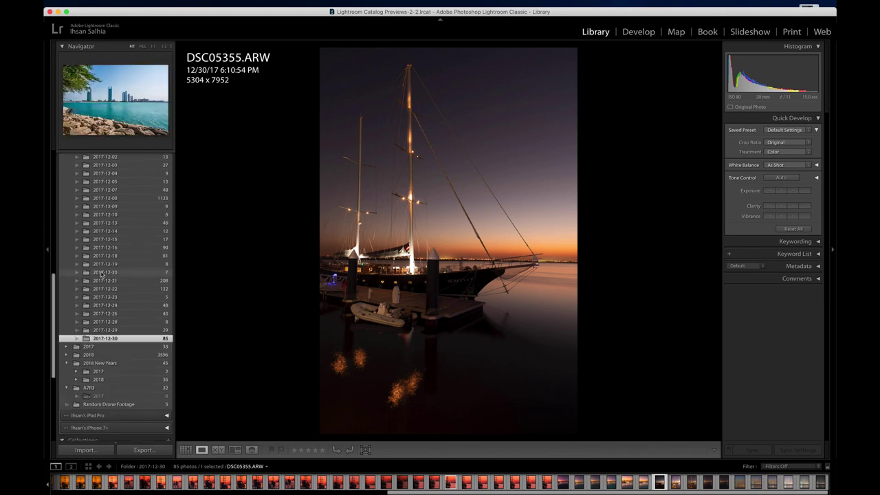
scroll(101, 275, down, 6)
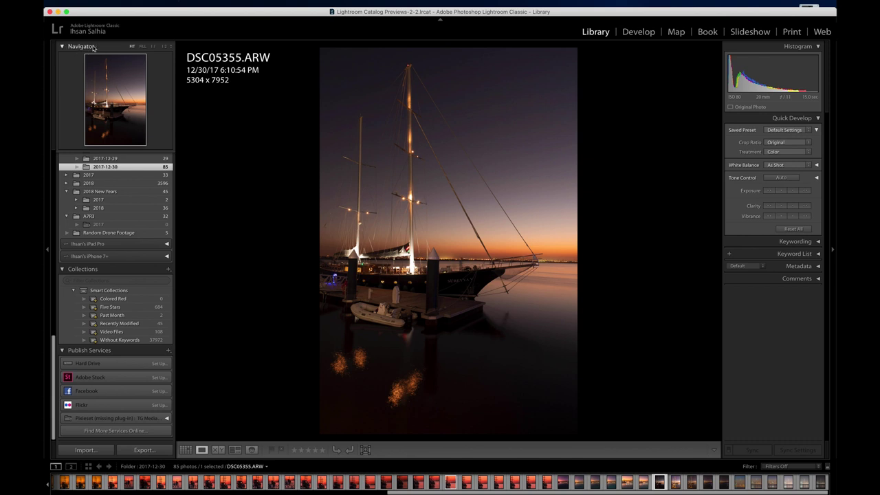
click(62, 47)
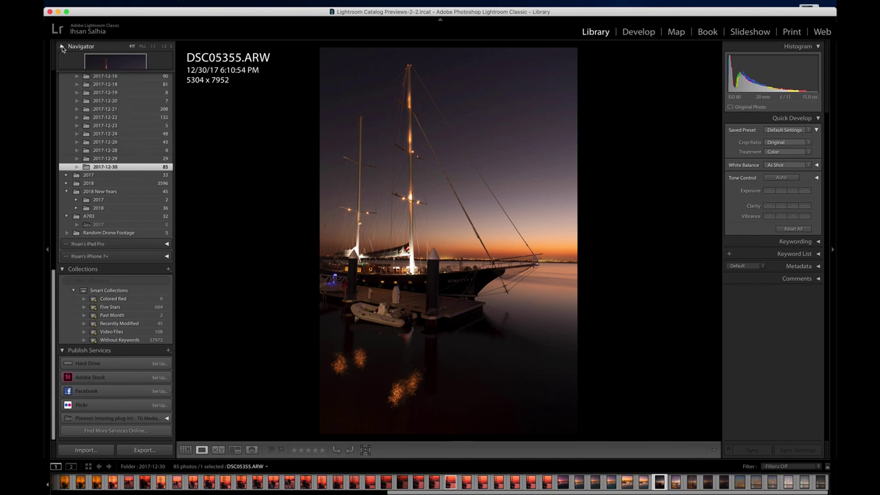
click(62, 47)
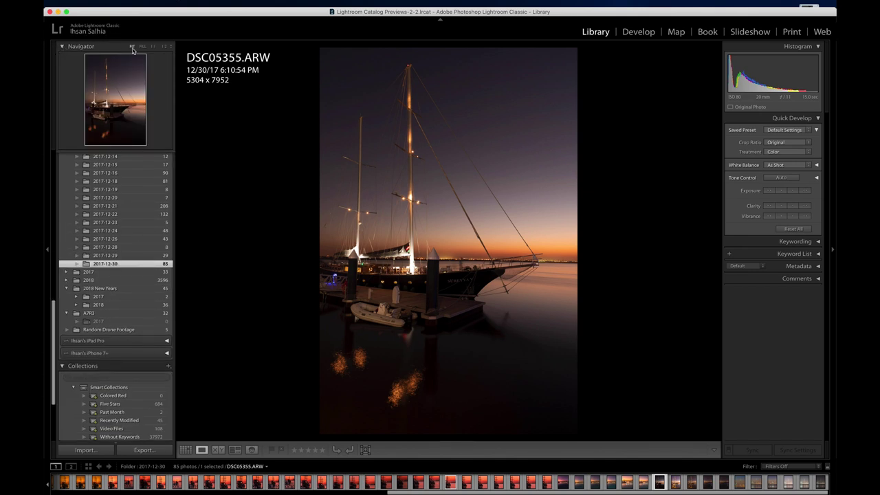
View the yacht photo at the Fill and 1:1 zoom levels, check the other zoom ratios, and return it to Fit
click(142, 46)
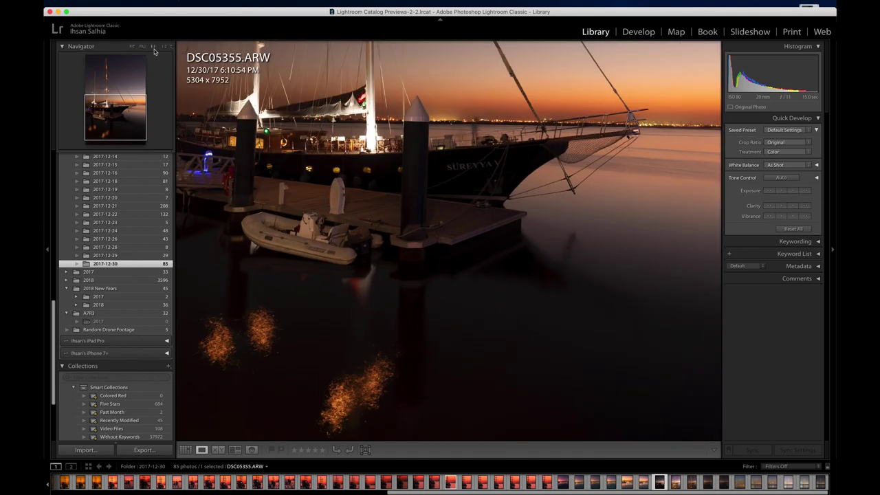
click(165, 48)
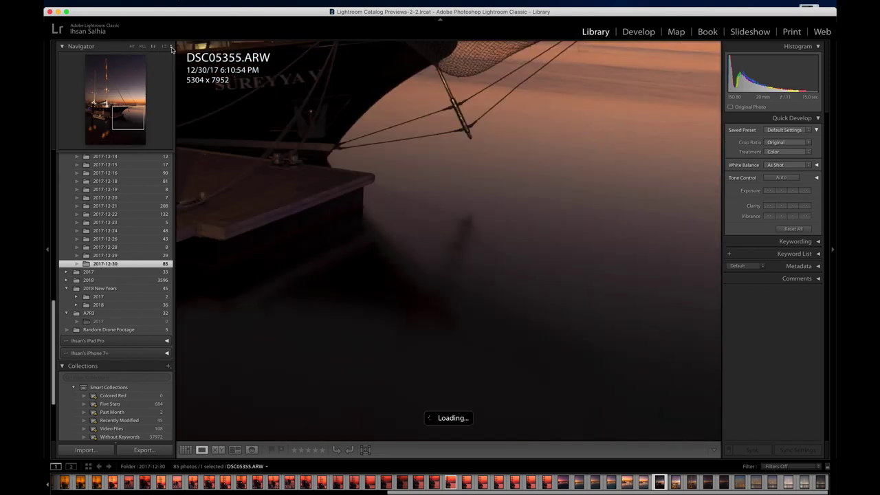
click(170, 48)
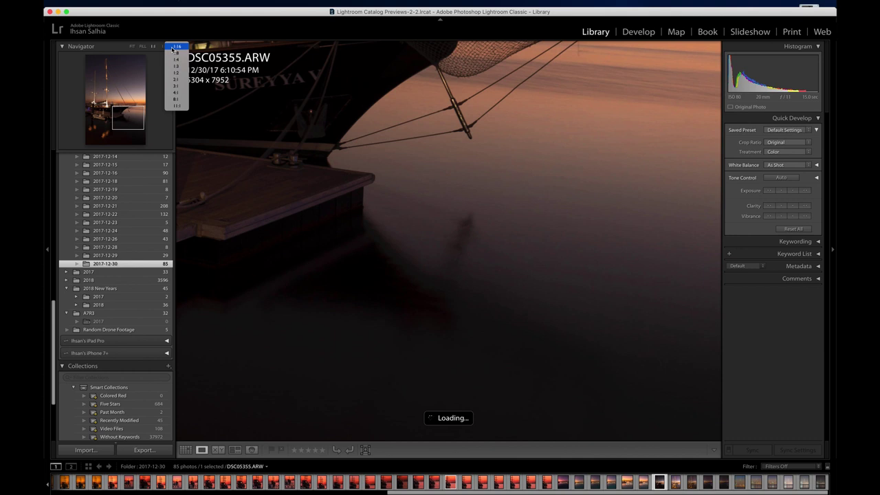
click(134, 49)
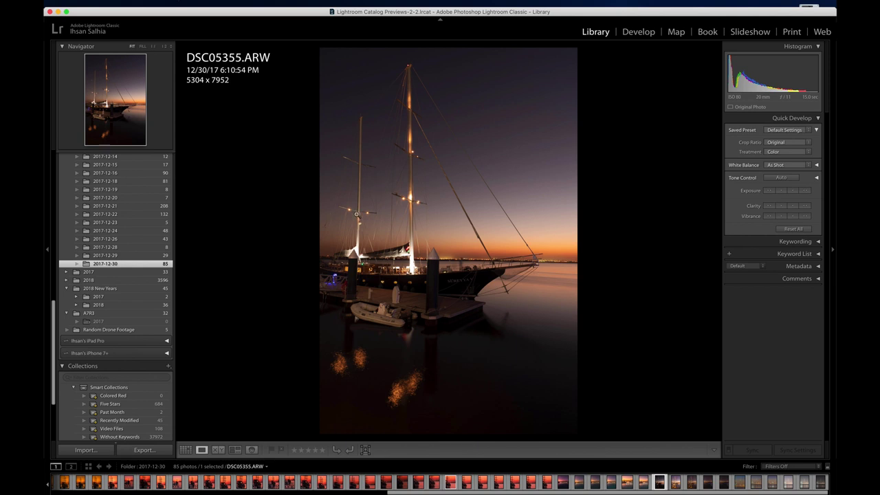
Examine the yacht's masts and deck up close, and return to the whole photo
click(355, 213)
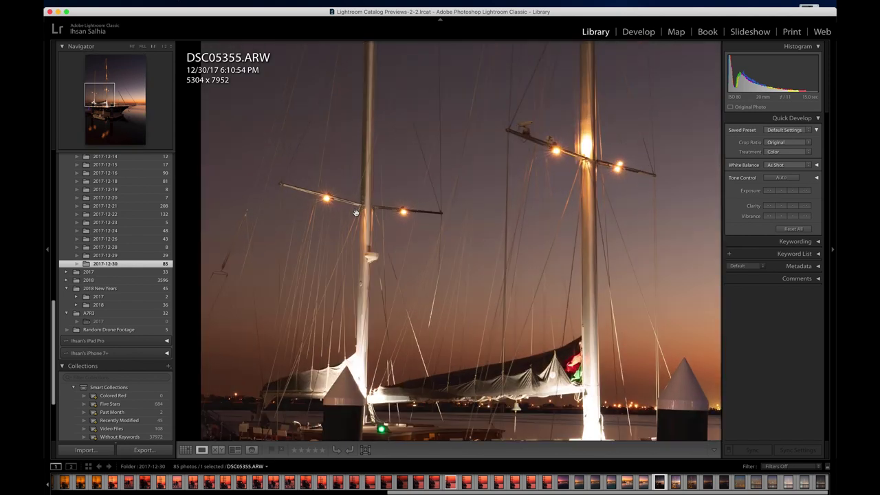
scroll(457, 317, down, 10)
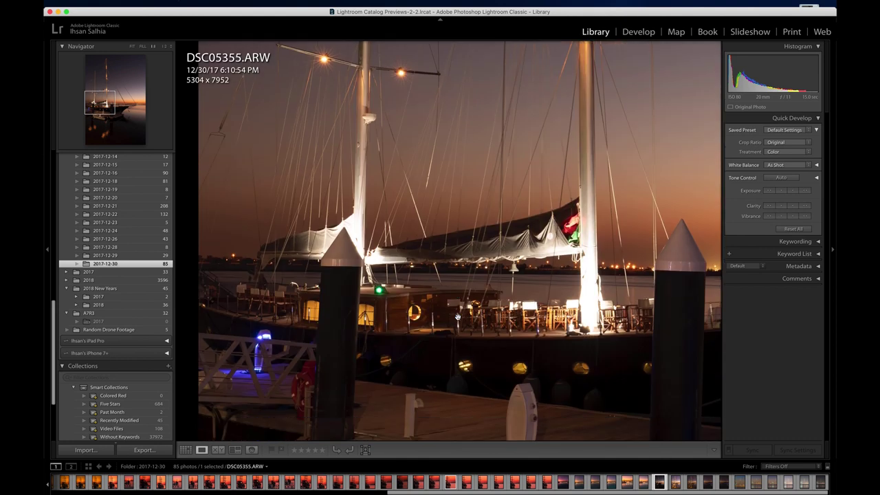
scroll(457, 317, down, 5)
click(456, 316)
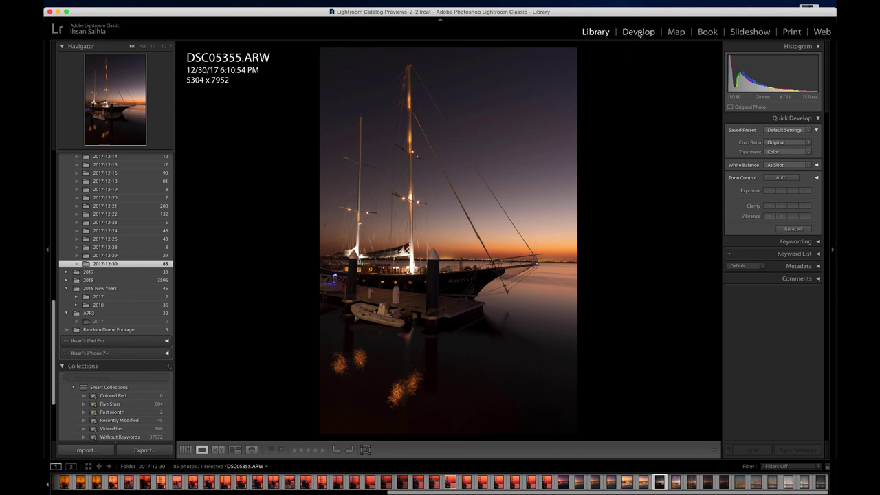
Open the yacht photo in the Develop module and review the adjustments from Basic through Tone Curve and HSL to Split Toning
click(639, 32)
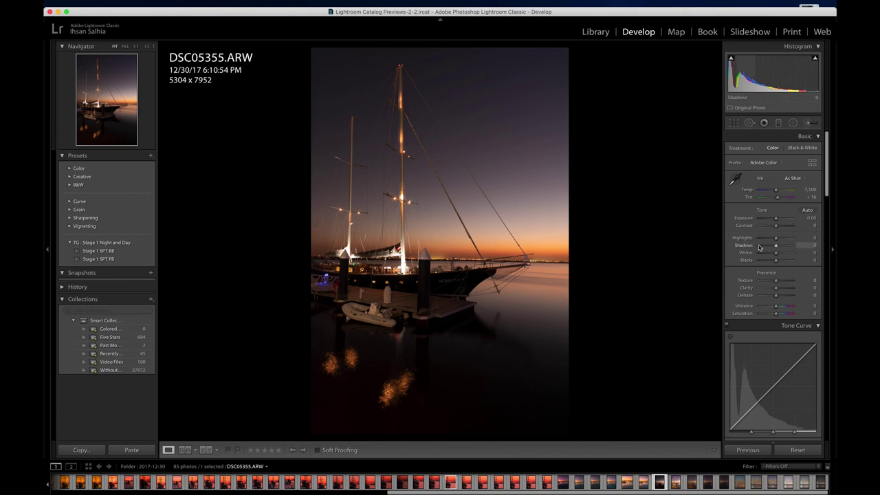
scroll(756, 234, down, 5)
scroll(758, 245, down, 8)
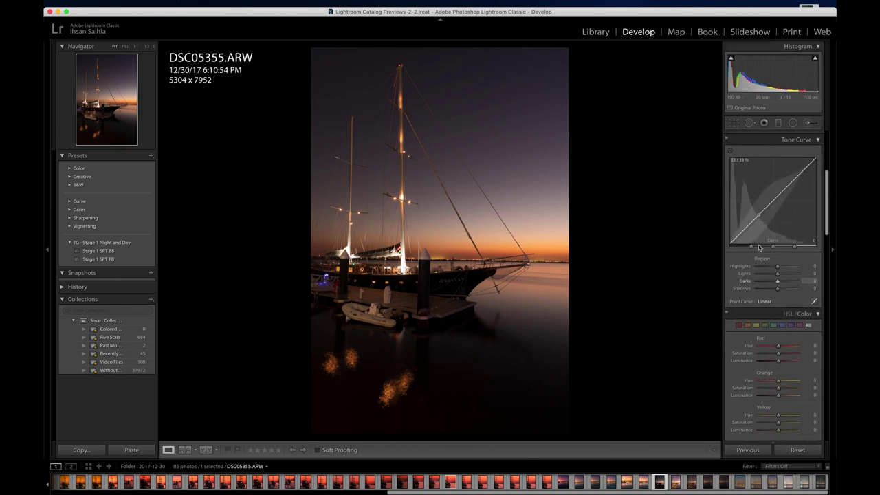
scroll(758, 246, down, 10)
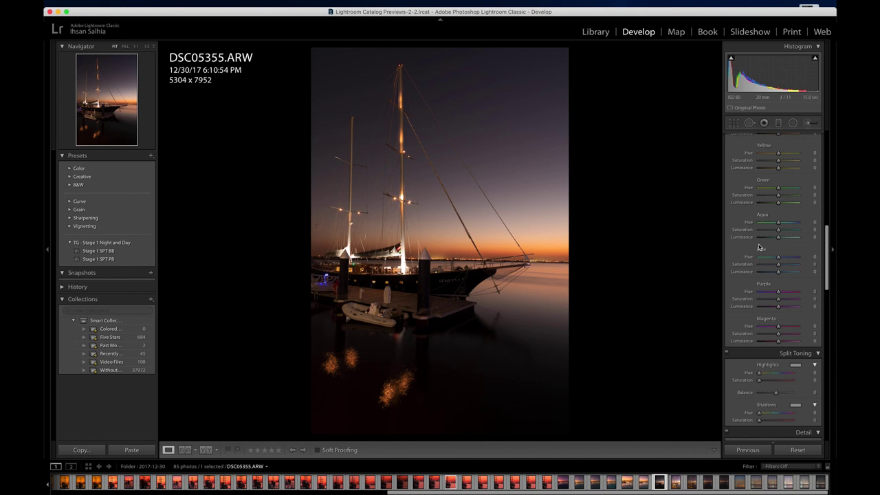
scroll(758, 246, down, 1)
scroll(759, 246, up, 20)
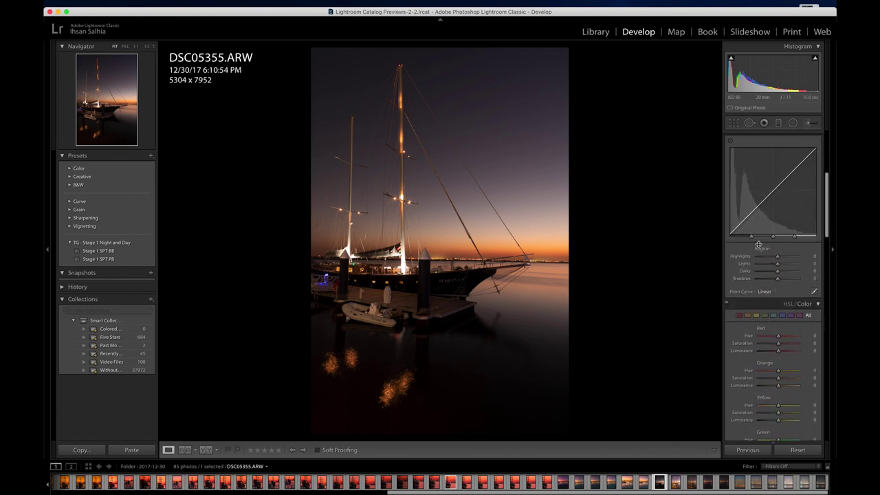
scroll(759, 247, down, 1)
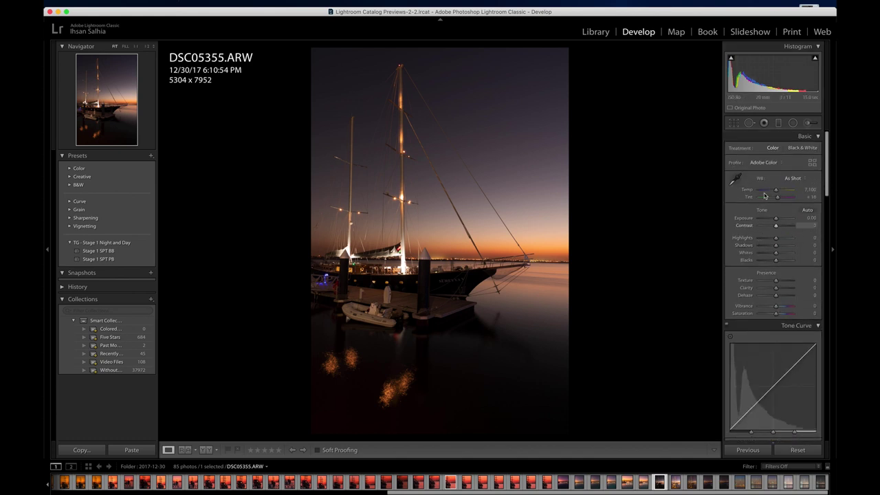
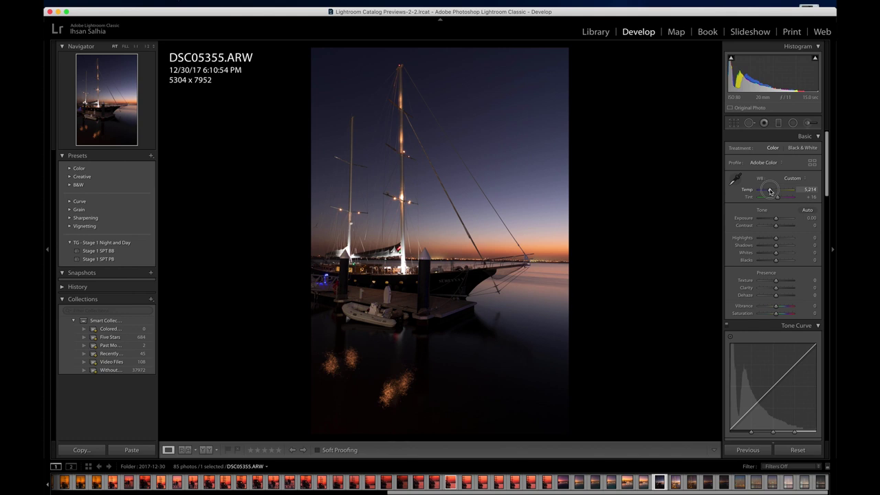
Try white balance temperatures between about 5,214 and 9,858 on the yacht photo, and reset Temp
drag(769, 191, 782, 191)
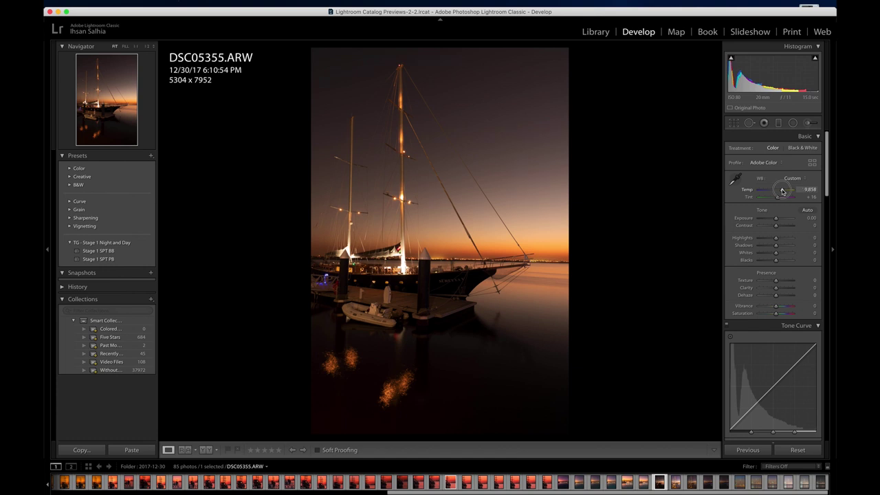
drag(781, 191, 778, 191)
drag(747, 192, 747, 192)
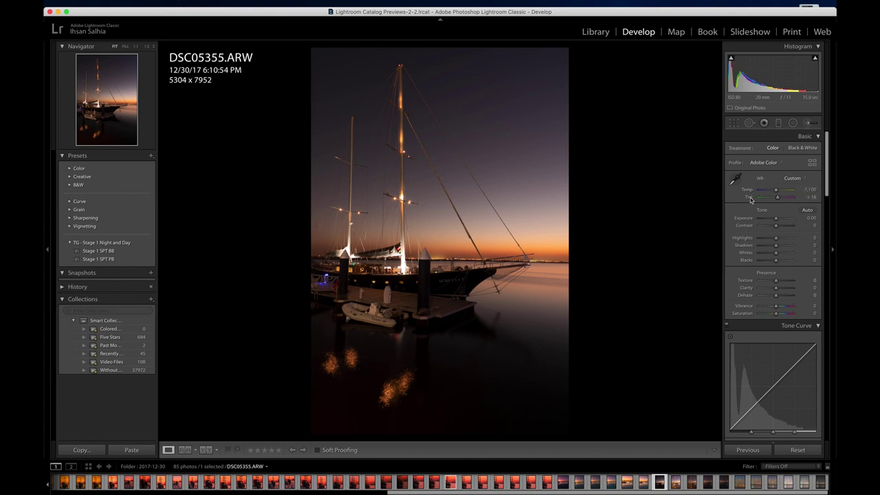
Try a green tint of about -74 on the yacht photo, and reset Tint
drag(777, 198, 770, 200)
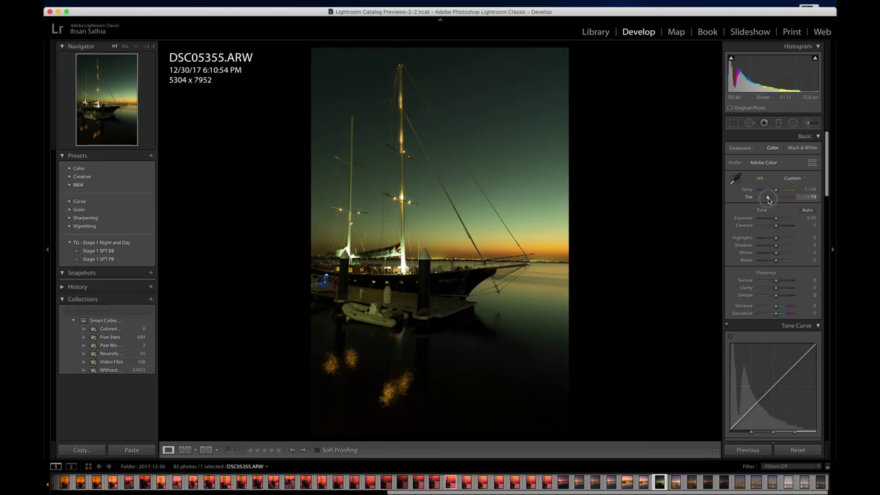
drag(766, 198, 770, 199)
double_click(749, 199)
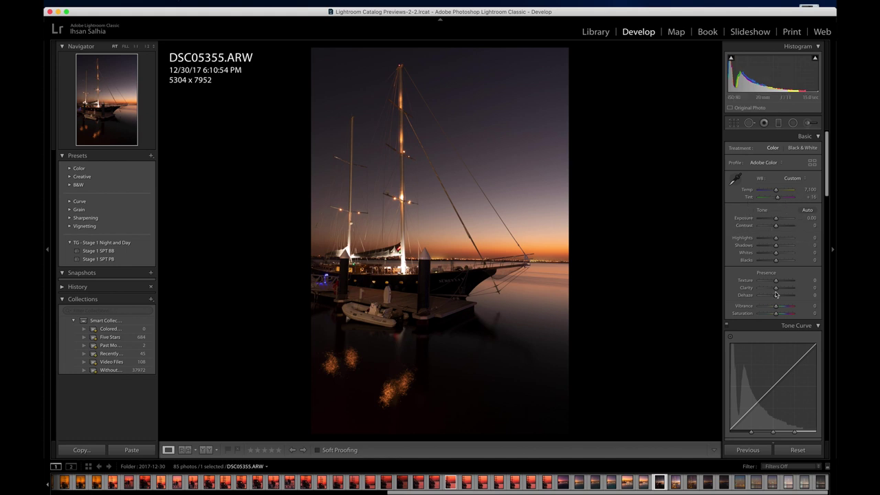
Try the extreme exposures of +5.00 and -5.00 on the yacht photo, and reset Exposure
click(776, 221)
drag(776, 220, 806, 220)
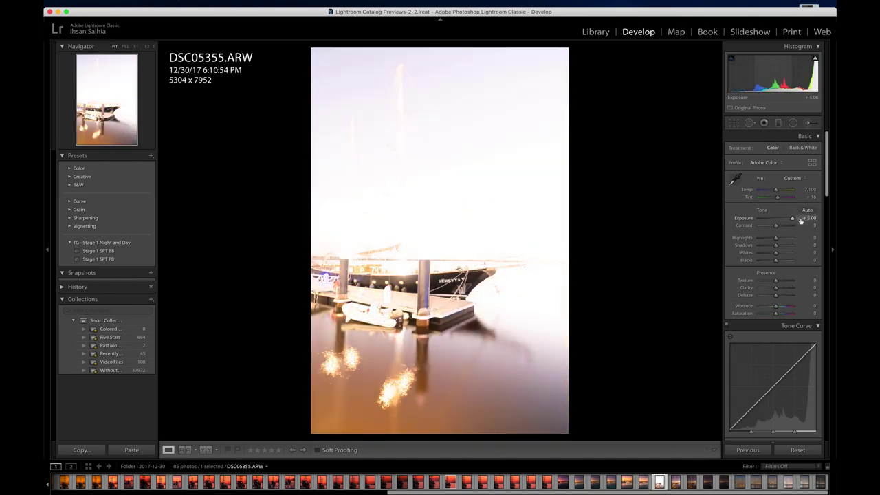
double_click(743, 220)
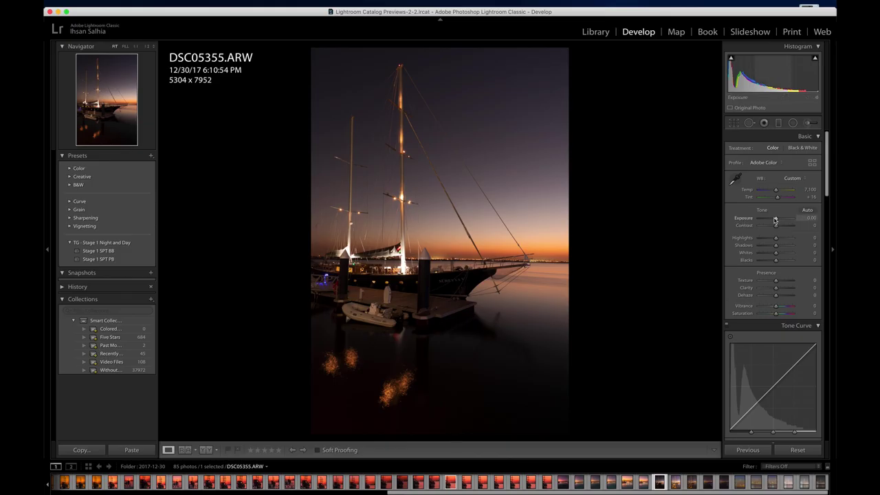
drag(775, 220, 750, 220)
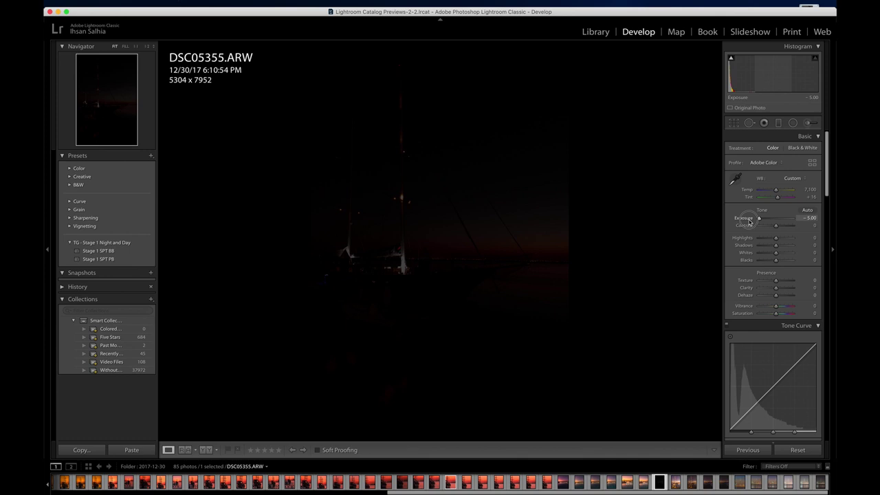
drag(749, 220, 749, 221)
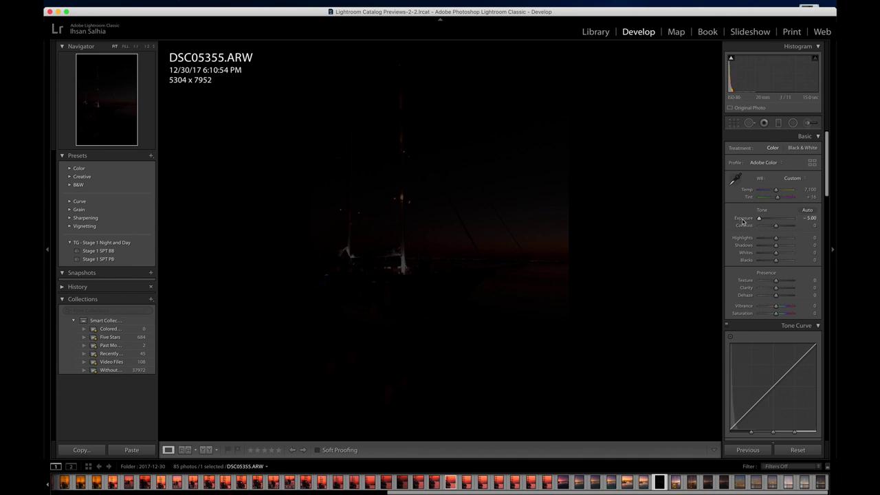
mouse_move(758, 219)
mouse_down()
mouse_move(794, 221)
mouse_move(774, 221)
mouse_up()
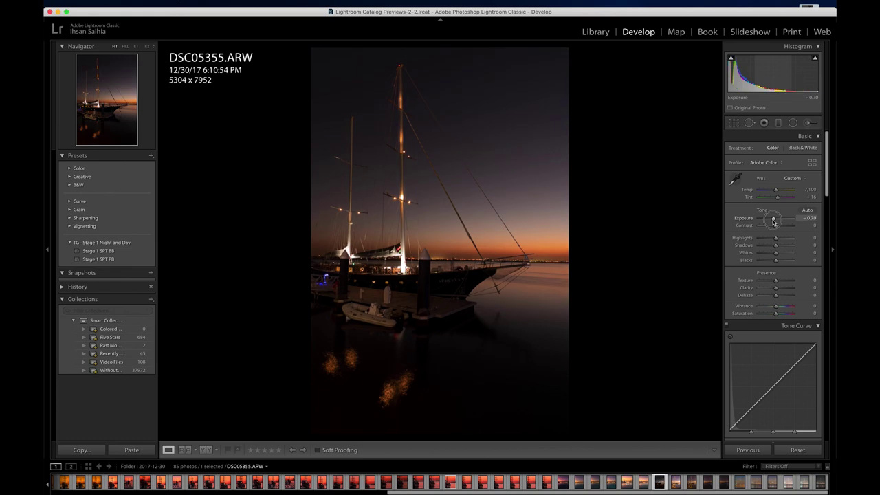
drag(773, 222, 775, 221)
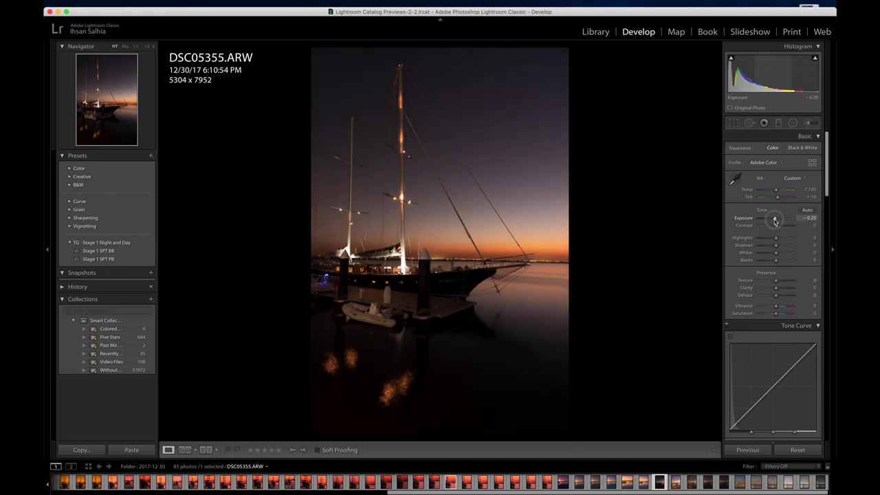
double_click(743, 220)
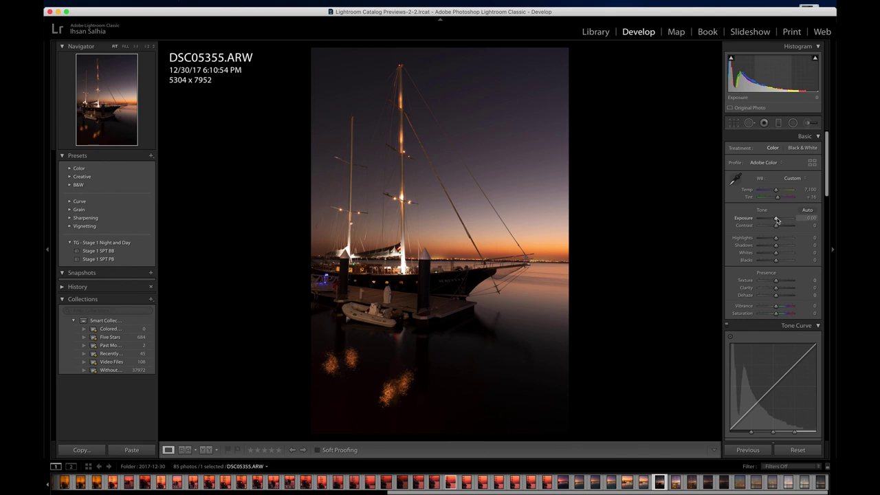
Brighten the yacht photo slightly by setting Exposure to +0.40
click(776, 220)
drag(775, 220, 777, 221)
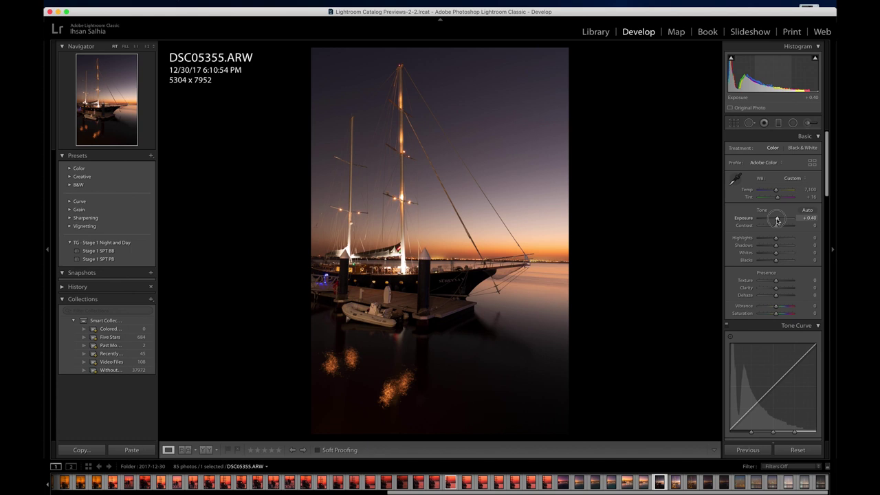
drag(777, 221, 777, 220)
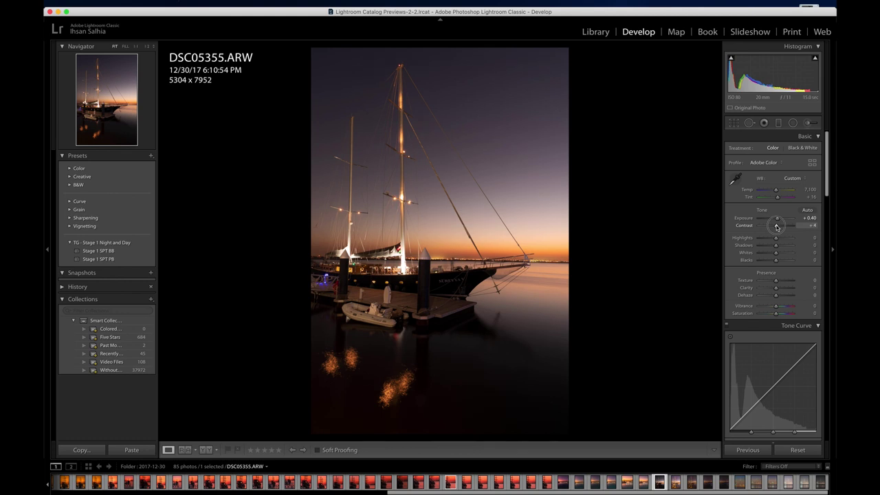
Compare the yacht photo at contrasts of +100 and -100, and set Contrast to -20
drag(777, 227, 803, 227)
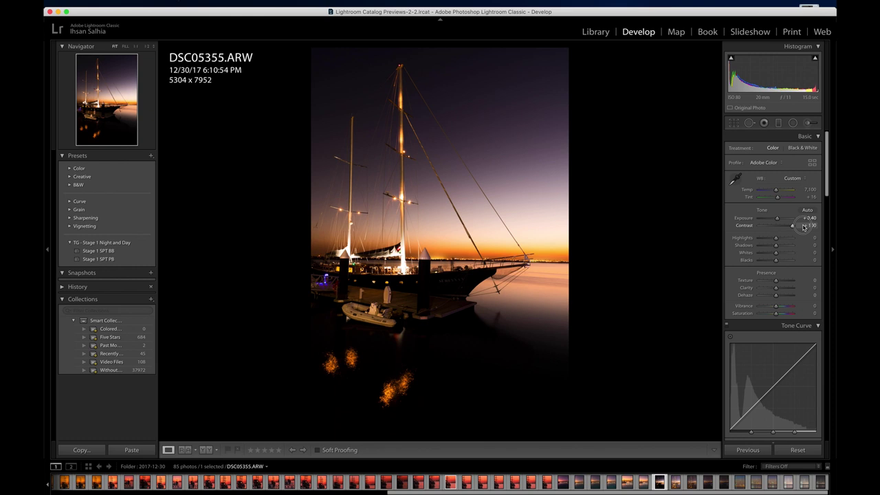
drag(803, 228, 743, 230)
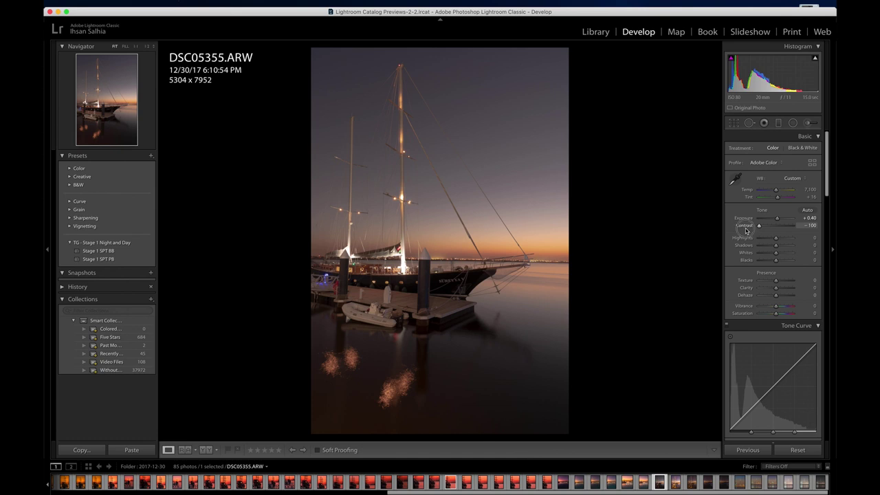
drag(759, 225, 772, 226)
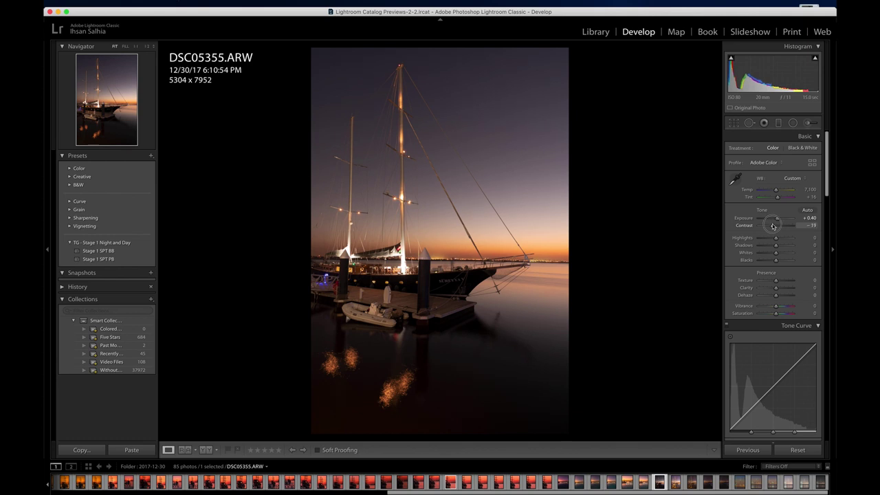
drag(772, 226, 772, 226)
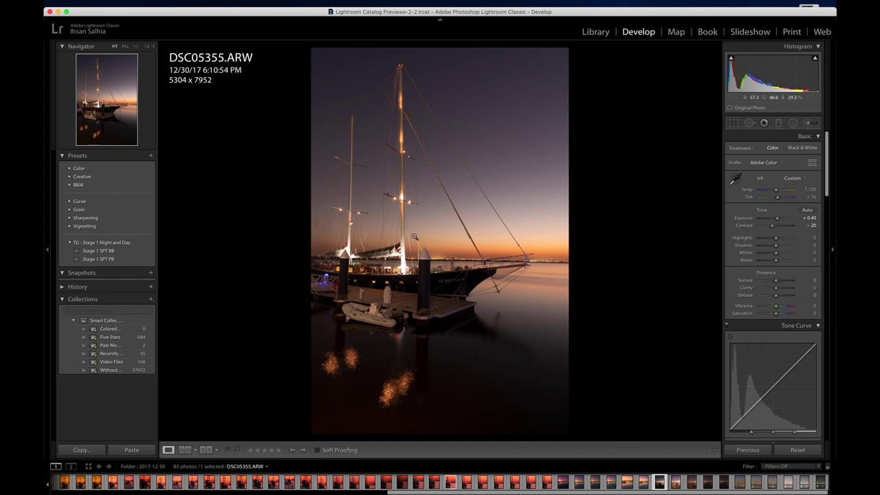
Inspect the brightly lit mast up close, try Highlights at -100, and reset Highlights
click(405, 261)
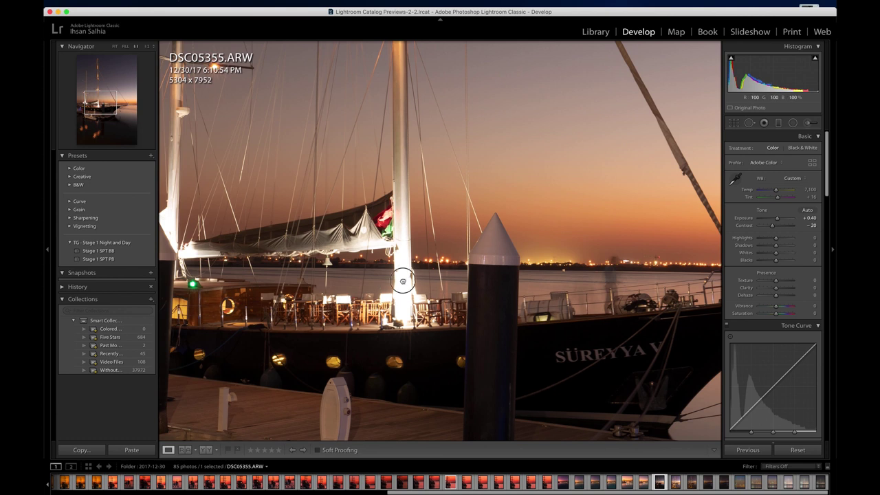
click(402, 281)
click(406, 270)
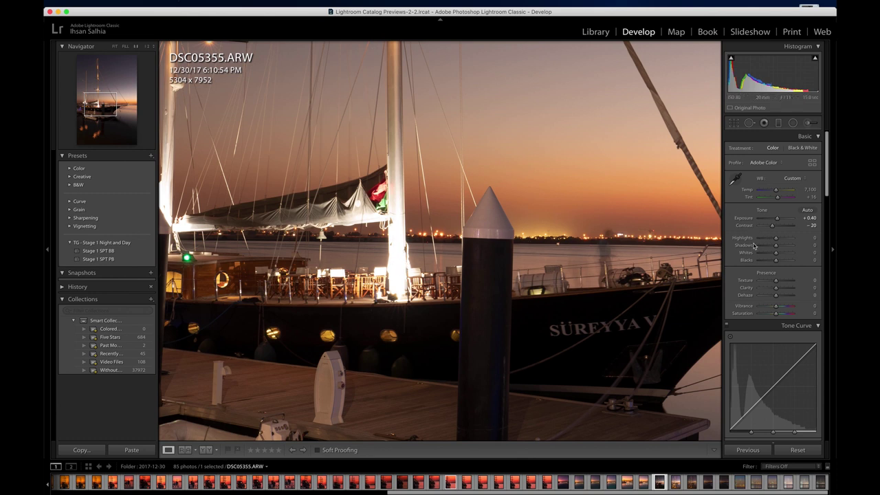
click(775, 239)
drag(775, 239, 752, 239)
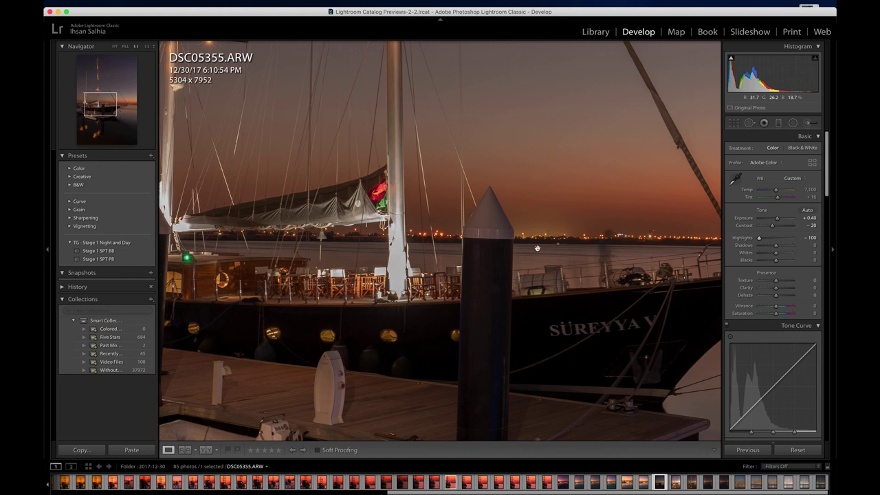
double_click(747, 239)
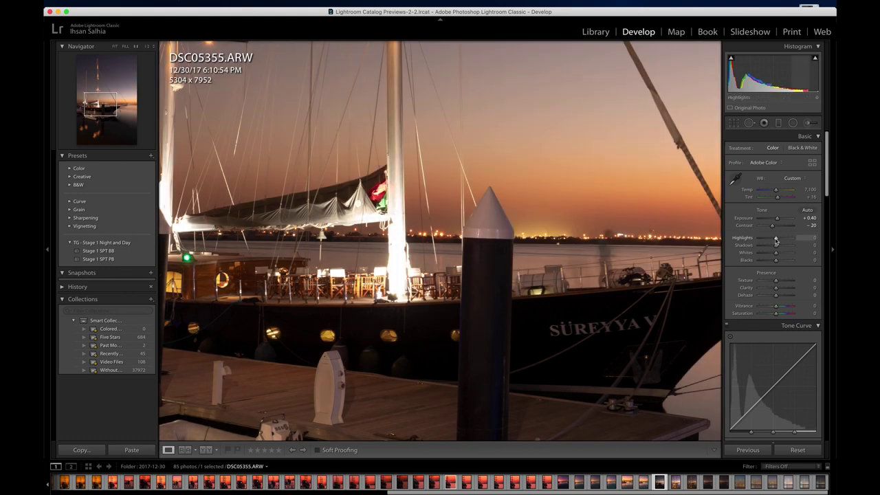
Try Highlights between -72 and -28, about -55 and +100 on the lit mast, and return Highlights to 0
drag(775, 240, 763, 238)
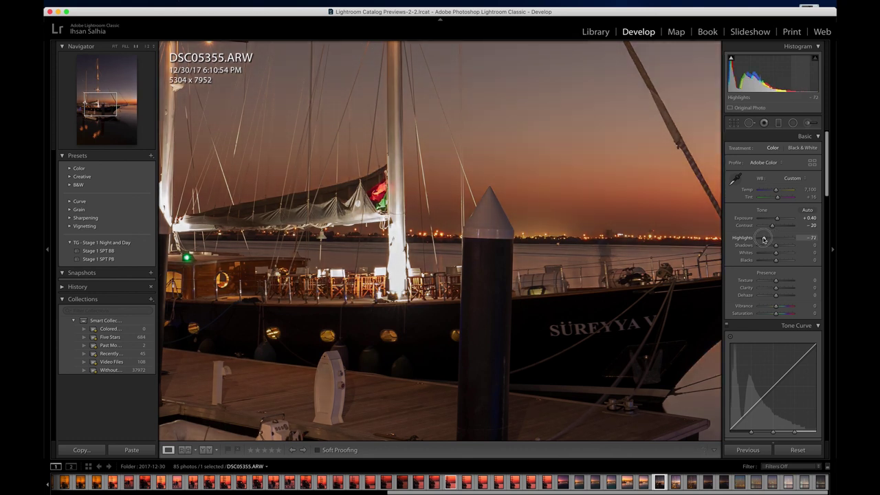
drag(763, 238, 771, 238)
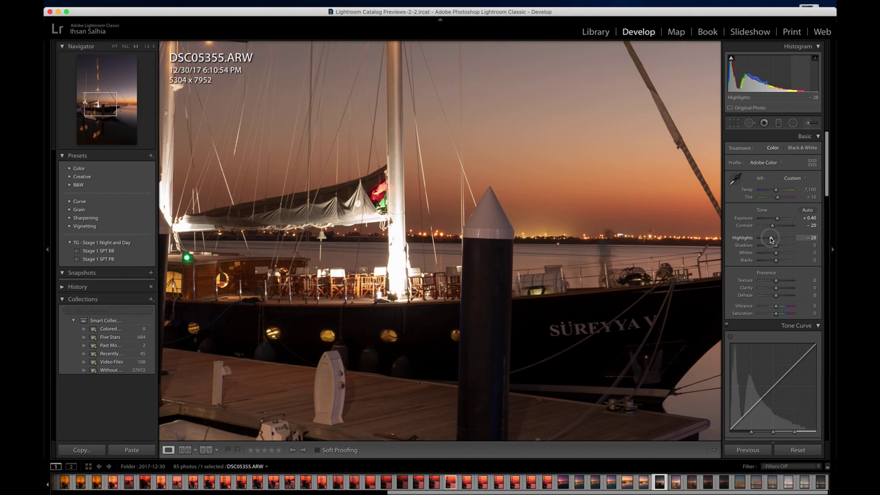
drag(771, 239, 770, 239)
drag(769, 238, 766, 239)
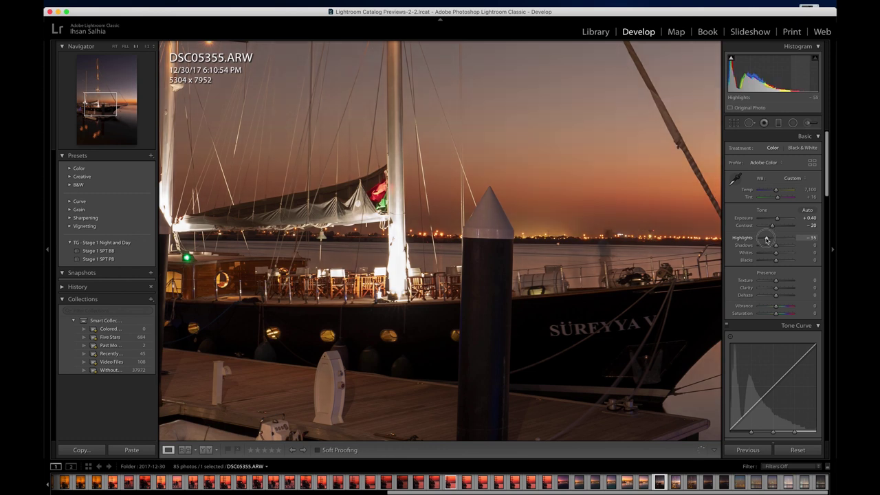
double_click(766, 239)
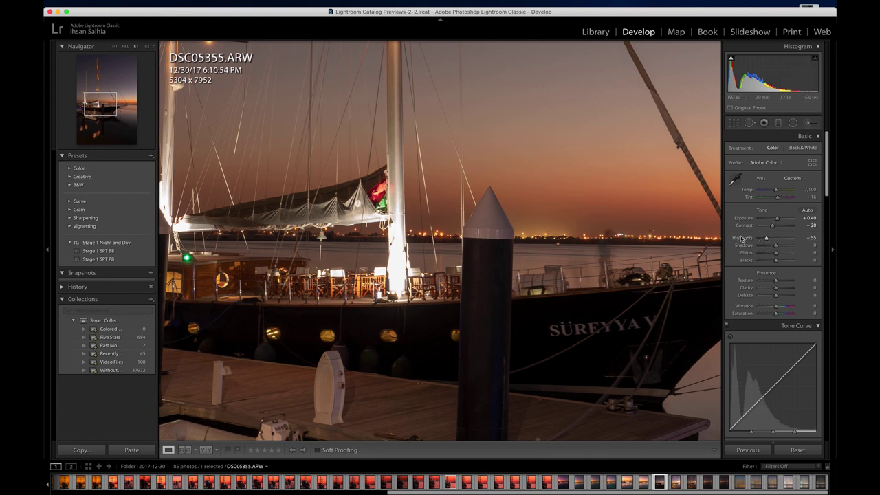
drag(775, 238, 809, 237)
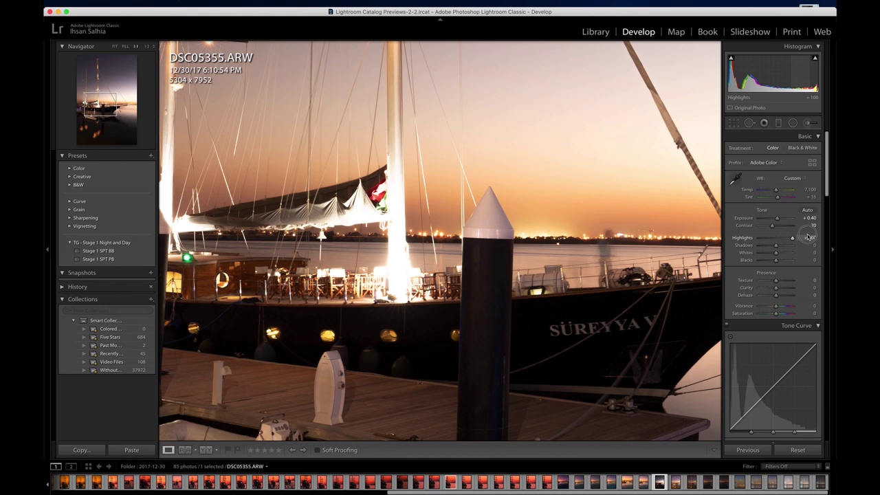
drag(809, 237, 776, 240)
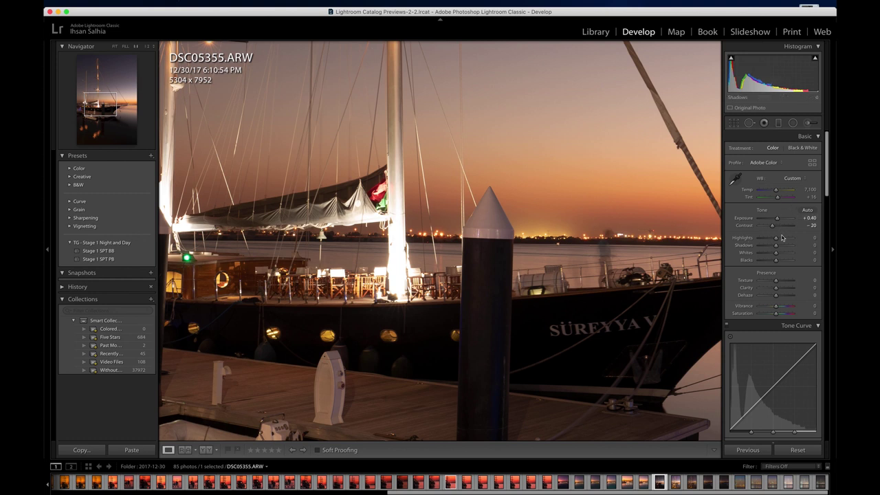
Try Highlights at about -17 and -41, reset Highlights, and return to the whole photo
click(775, 238)
drag(774, 239, 772, 239)
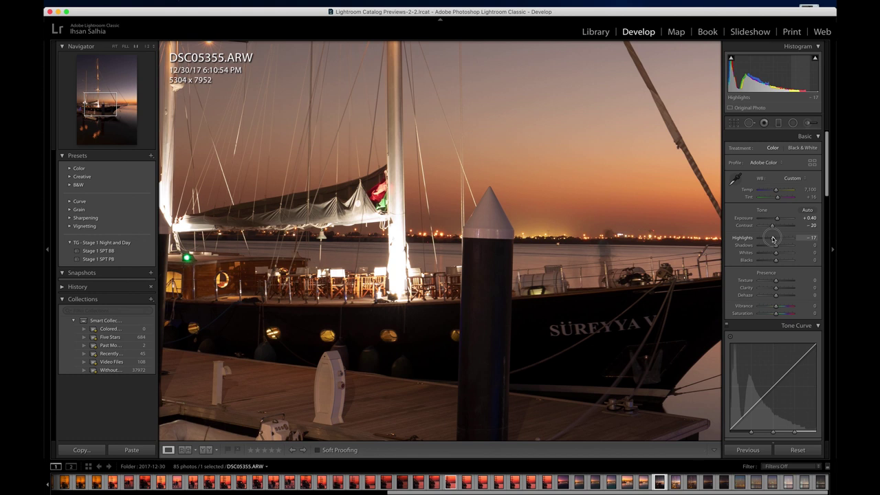
drag(773, 238, 768, 238)
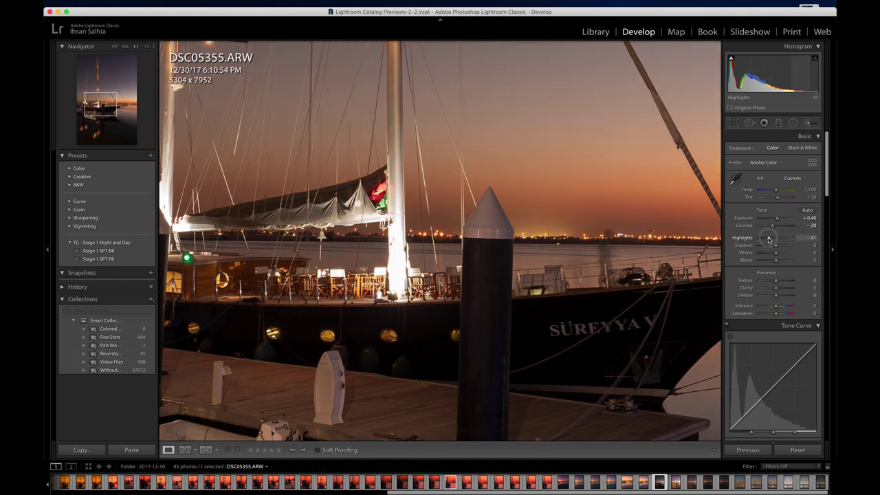
drag(769, 238, 769, 238)
double_click(742, 237)
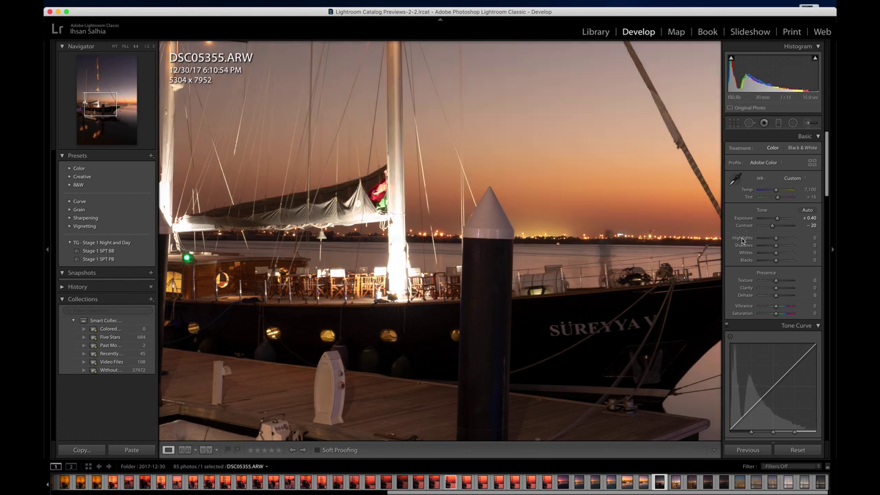
click(488, 265)
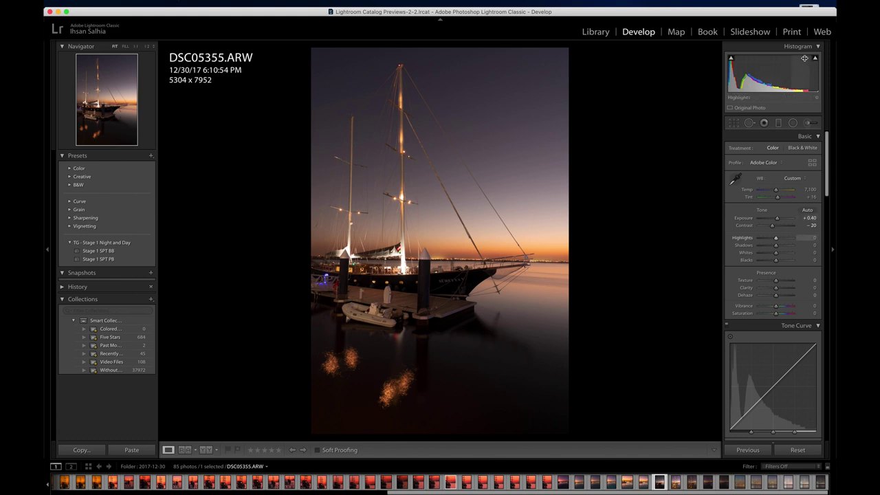
Show highlight clipping and compare the yacht's mast and deck up close with the clipping overlay on and off
mouse_move(815, 60)
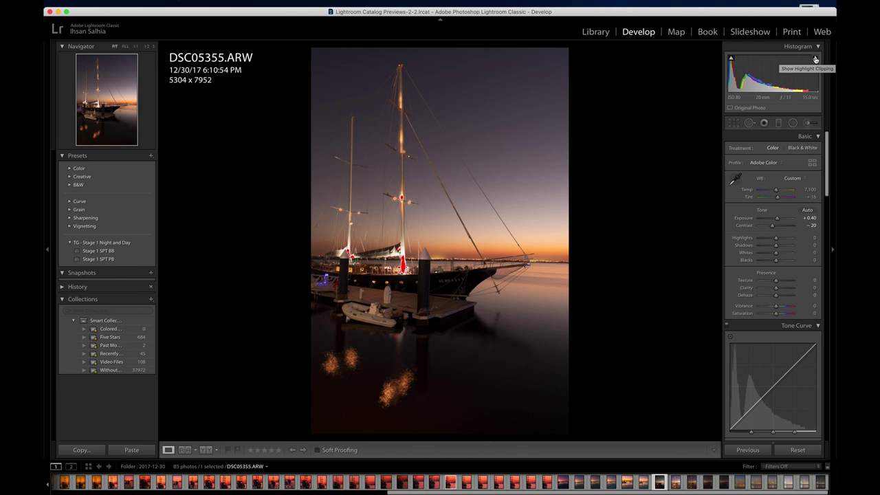
click(815, 60)
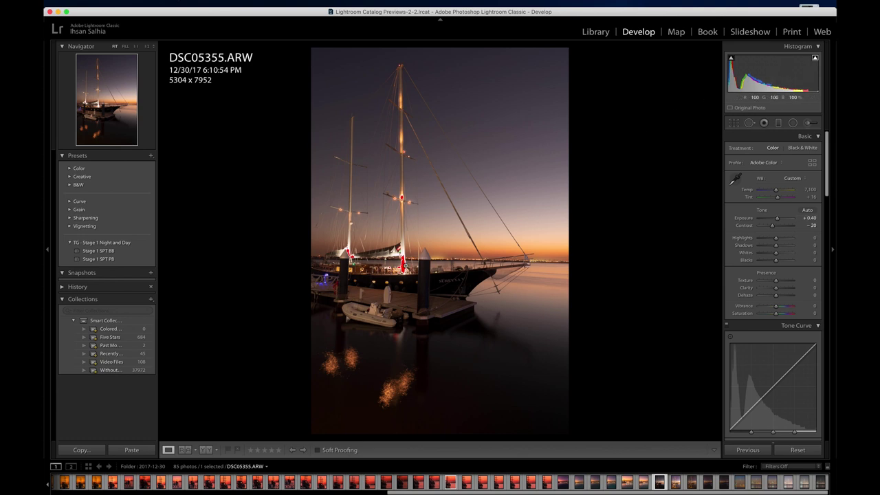
click(404, 266)
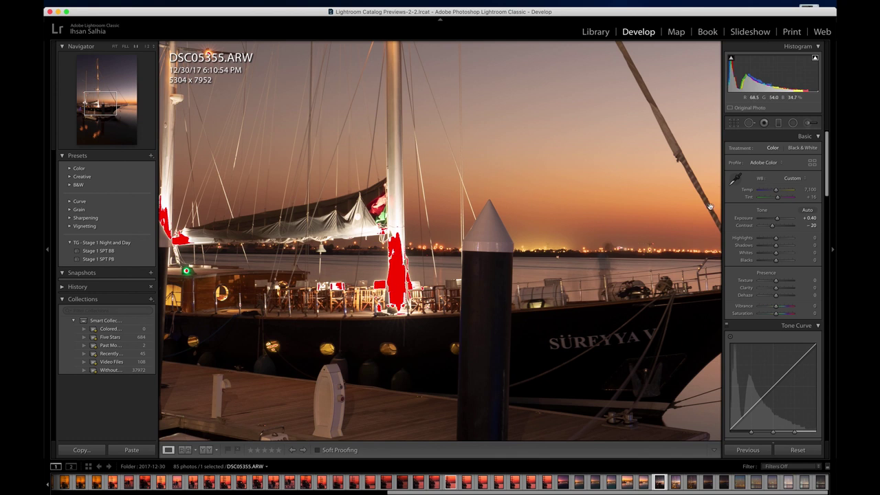
click(815, 60)
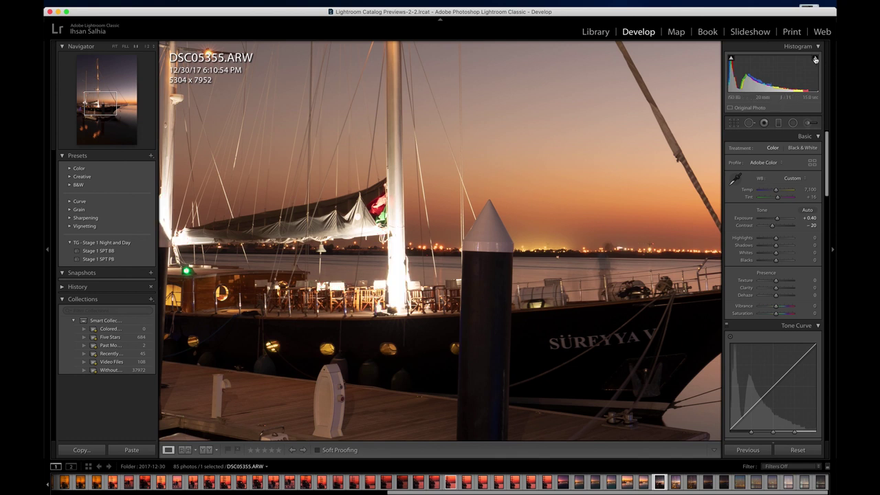
click(815, 59)
click(815, 60)
click(815, 60)
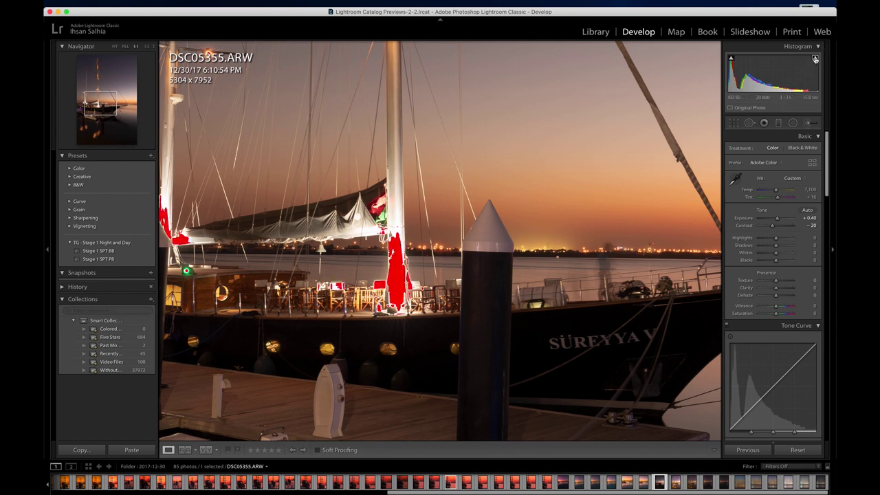
click(815, 60)
click(815, 60)
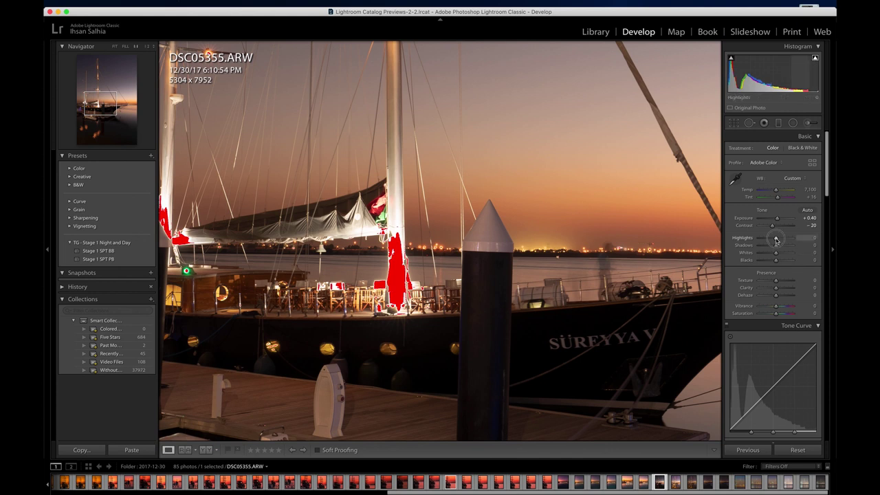
Recover the overexposed mast by setting Highlights to -37, and return to the whole photo
drag(775, 239, 770, 239)
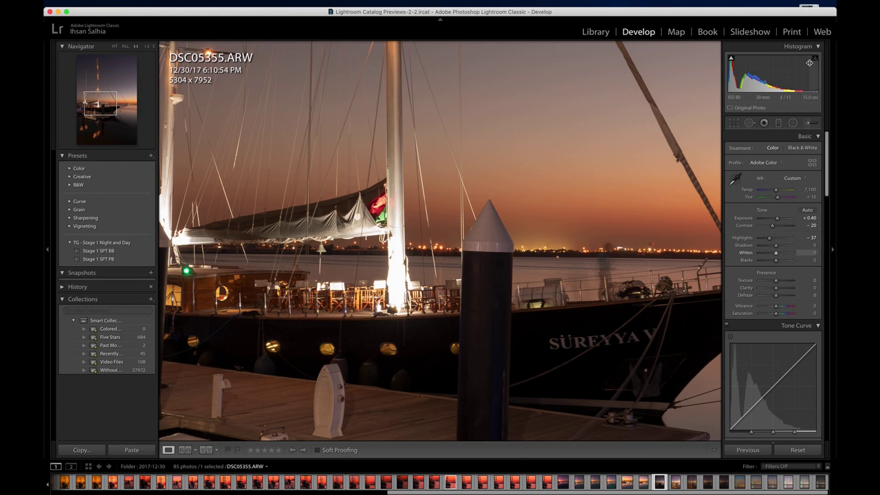
click(463, 206)
click(464, 206)
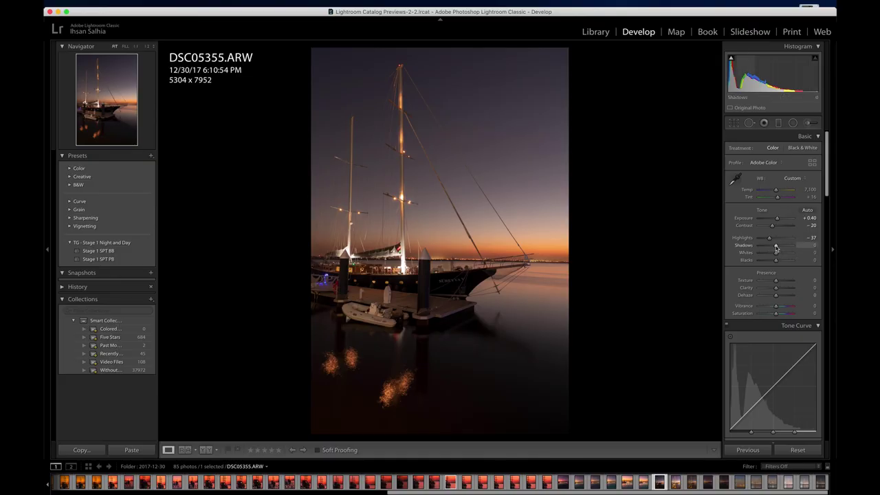
Try Shadows at +100 and -100, and set Shadows to +50
click(775, 247)
drag(776, 247, 800, 246)
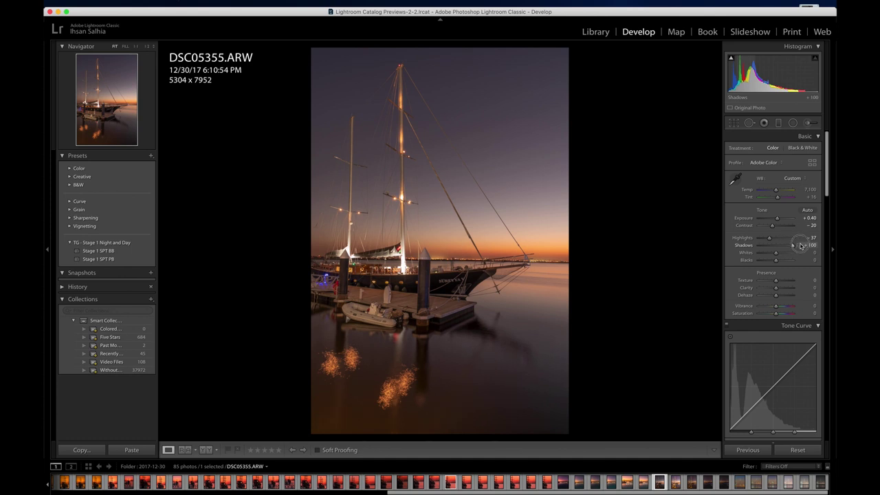
mouse_move(800, 246)
mouse_down()
mouse_move(780, 247)
mouse_move(808, 246)
mouse_up()
drag(808, 245, 785, 250)
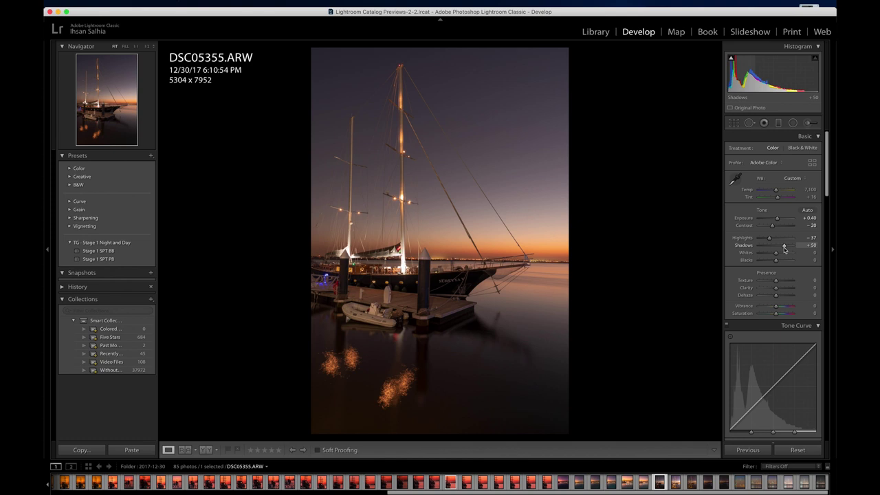
drag(784, 250, 743, 249)
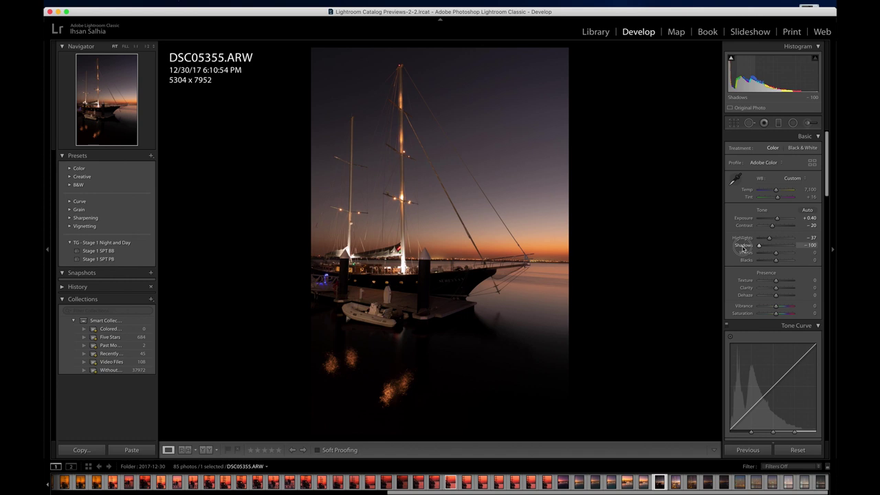
drag(743, 248, 783, 247)
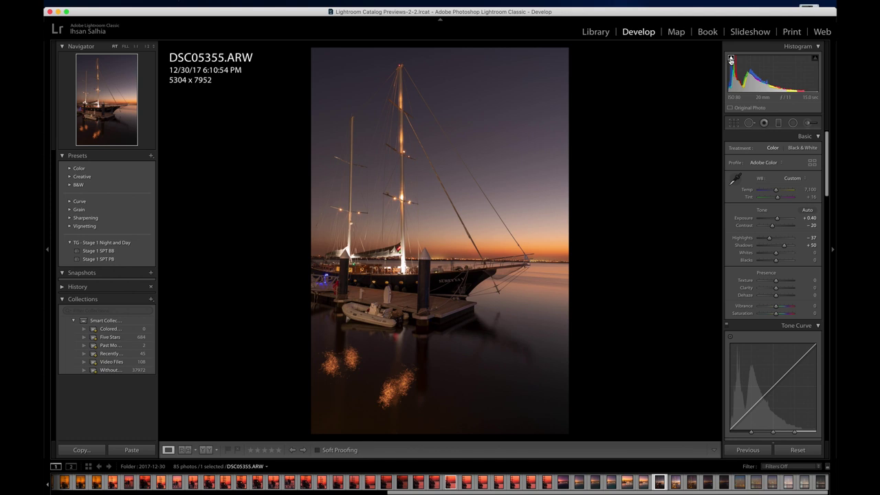
Turn on the shadow clipping overlay, try a slightly lower Blacks value, and reset Blacks to 0
click(731, 59)
mouse_move(775, 260)
mouse_down()
mouse_move(756, 263)
mouse_move(771, 261)
mouse_up()
double_click(746, 259)
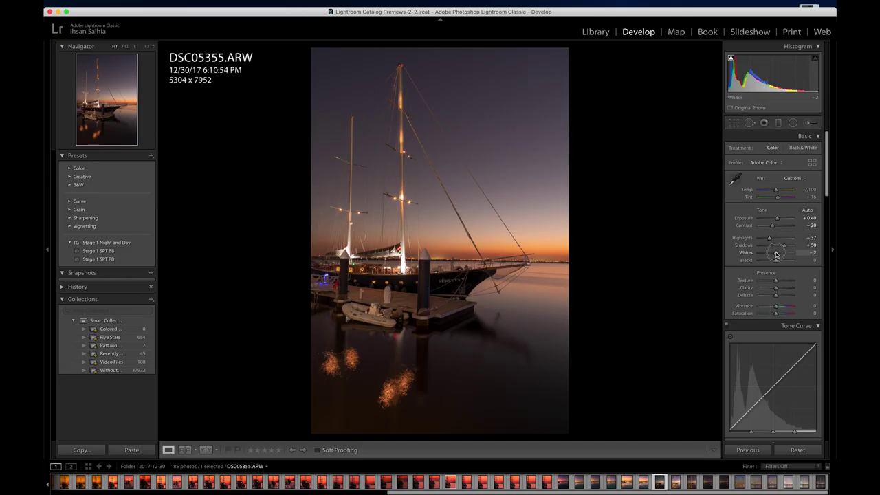
Try Whites at +100, -100, +20 and +5, and set Whites to +11
drag(775, 252, 808, 252)
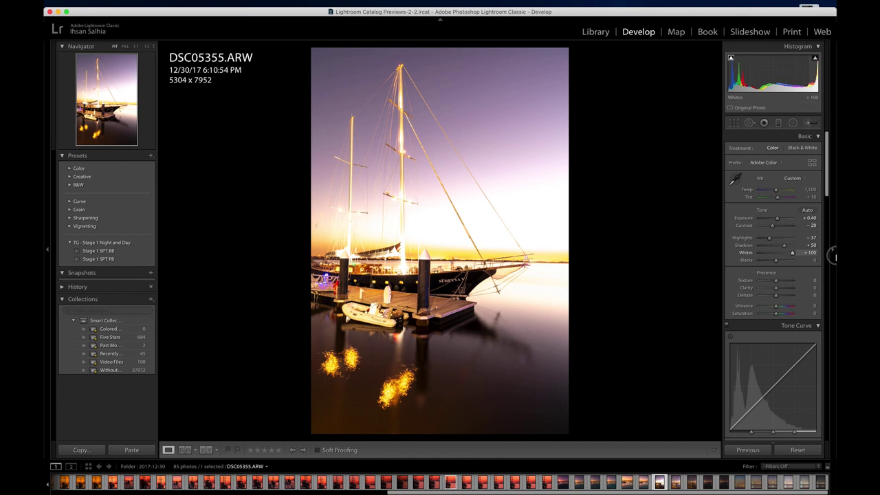
drag(792, 253, 736, 262)
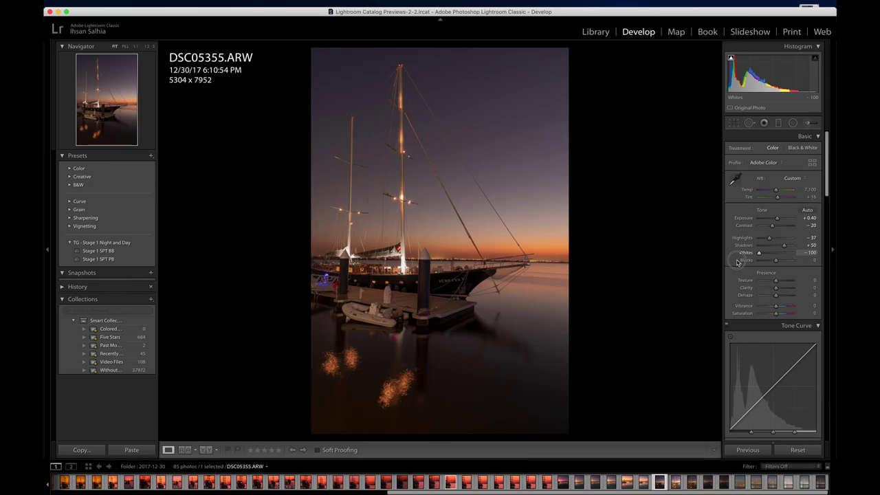
drag(737, 262, 779, 255)
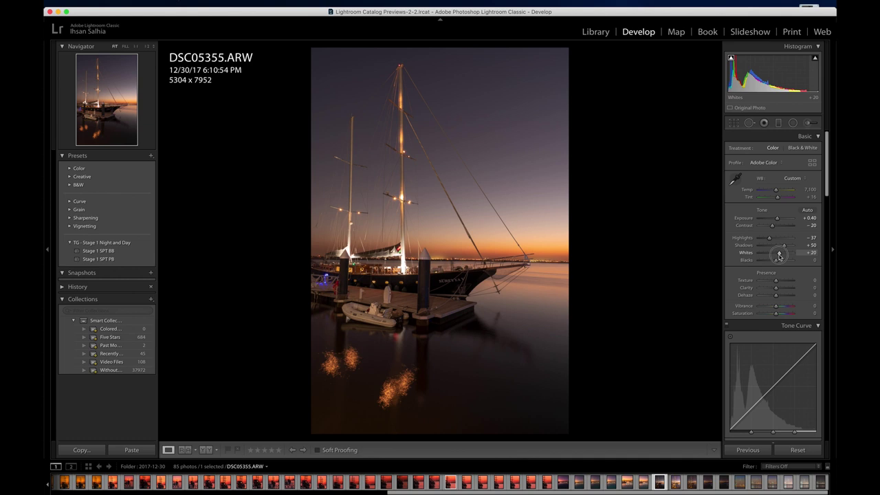
mouse_move(777, 256)
mouse_down()
mouse_move(766, 257)
mouse_move(777, 258)
mouse_up()
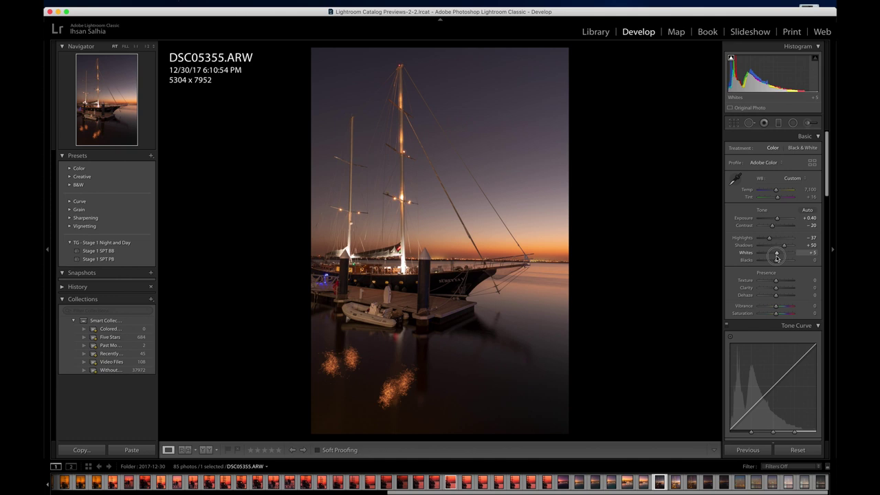
drag(777, 258, 778, 257)
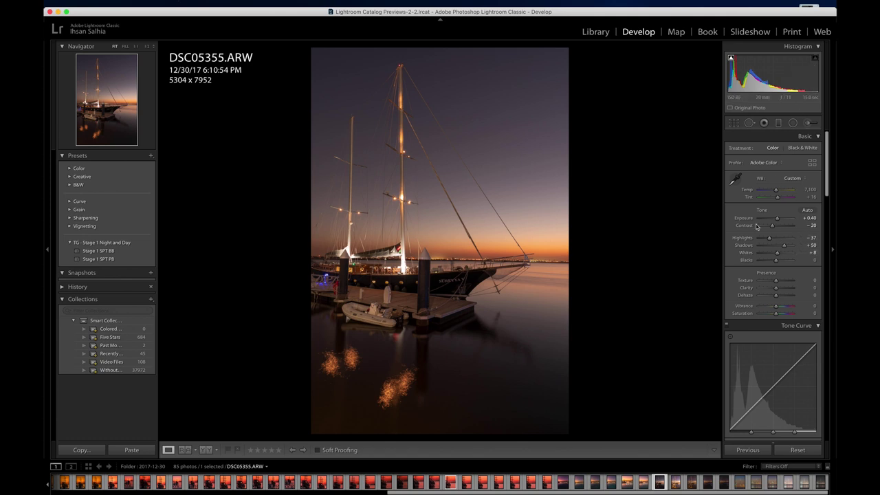
drag(776, 256, 777, 256)
Set Blacks to -12 and compare the photo with the shadow clipping overlay on and off
click(815, 59)
drag(777, 263, 775, 262)
click(731, 58)
click(732, 61)
click(731, 61)
click(732, 60)
click(731, 60)
click(731, 61)
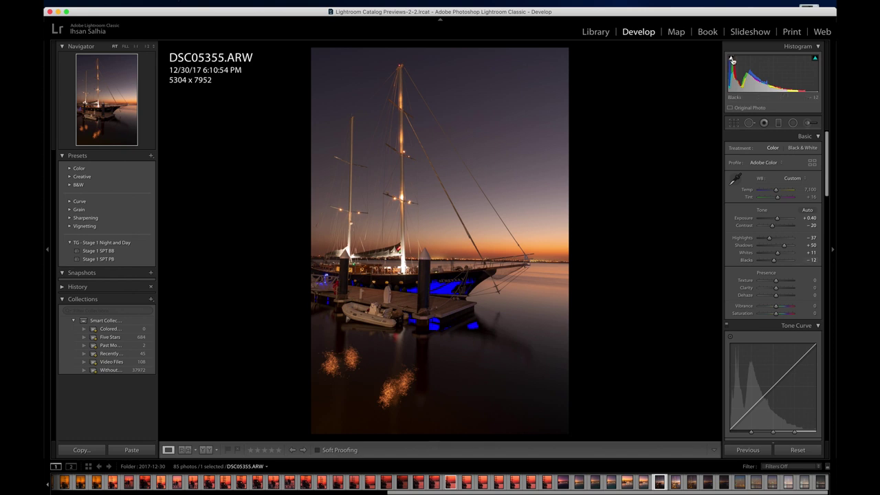
click(731, 59)
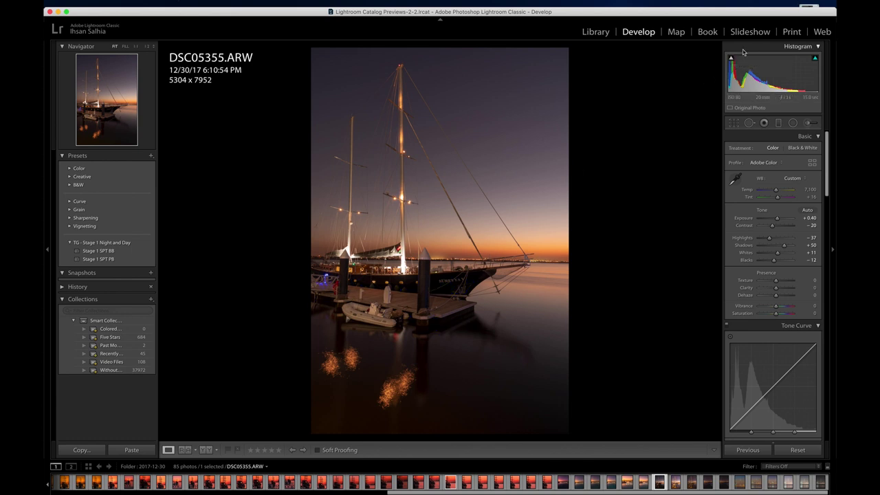
Show the shadow clipping overlay, try Blacks at -100, and set Blacks to -20
click(731, 59)
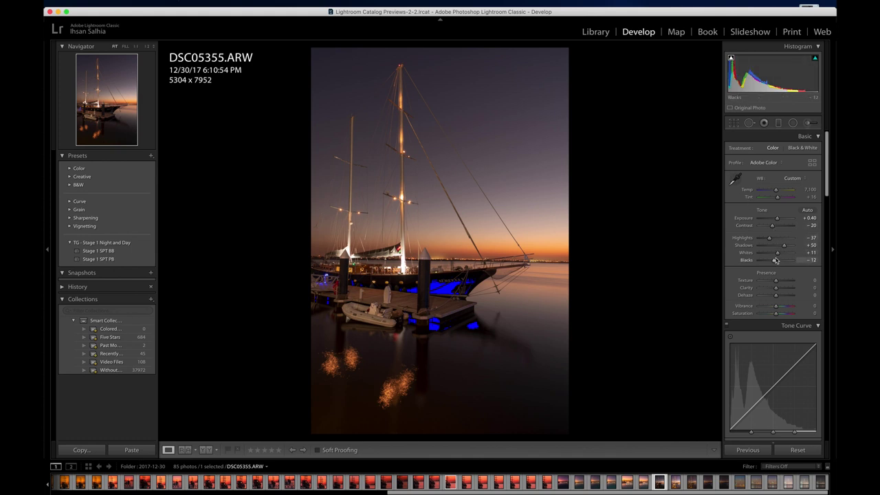
drag(773, 262, 752, 264)
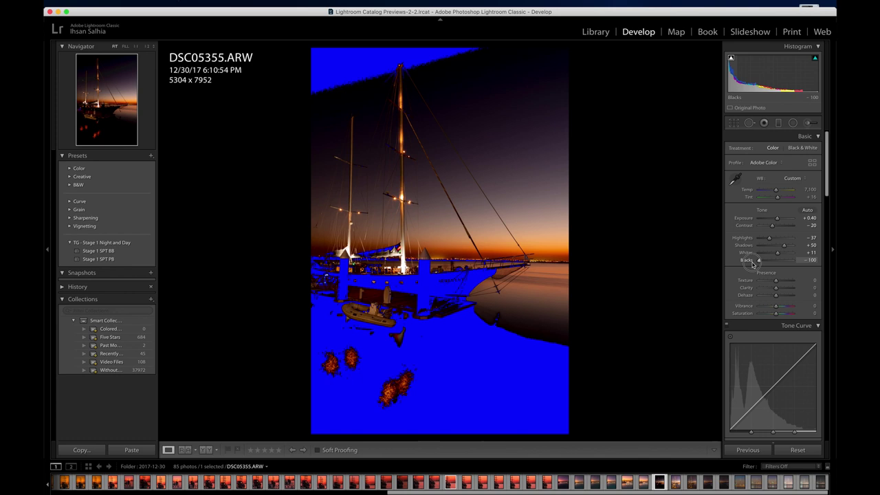
drag(752, 264, 771, 260)
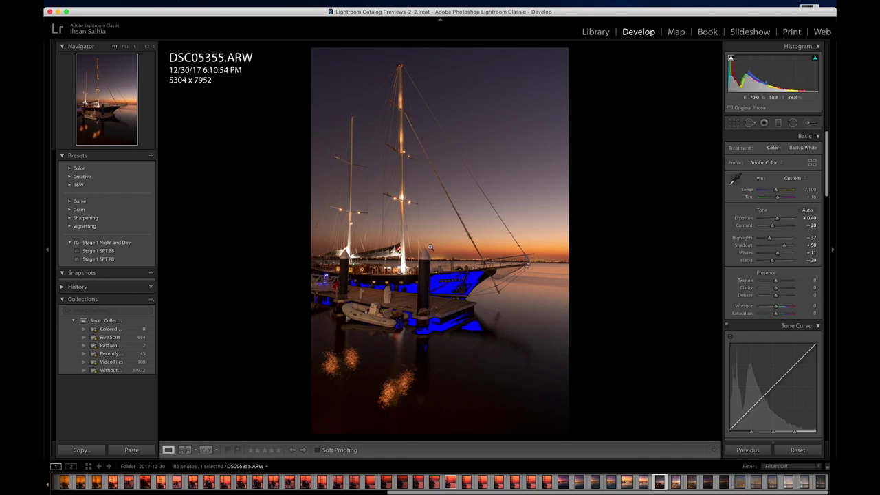
Try Texture at +100 and -89 on the yacht's hull and deck up close, and return to the whole photo
click(423, 265)
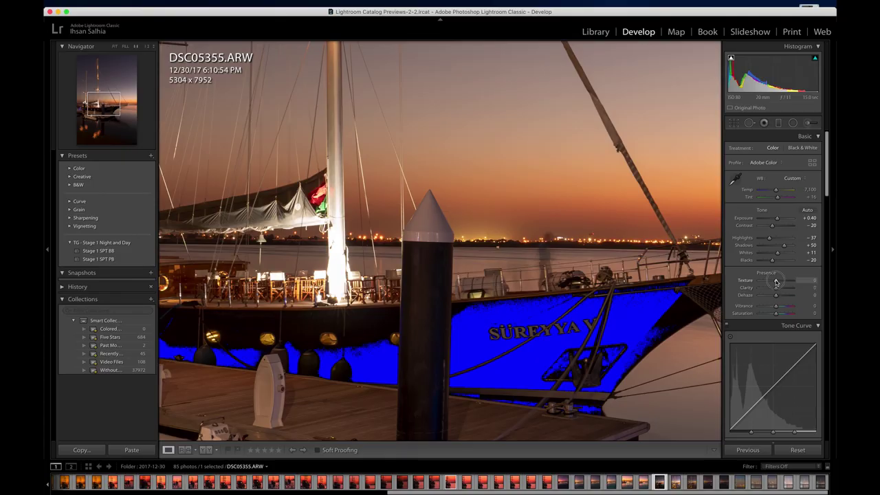
drag(776, 281, 812, 279)
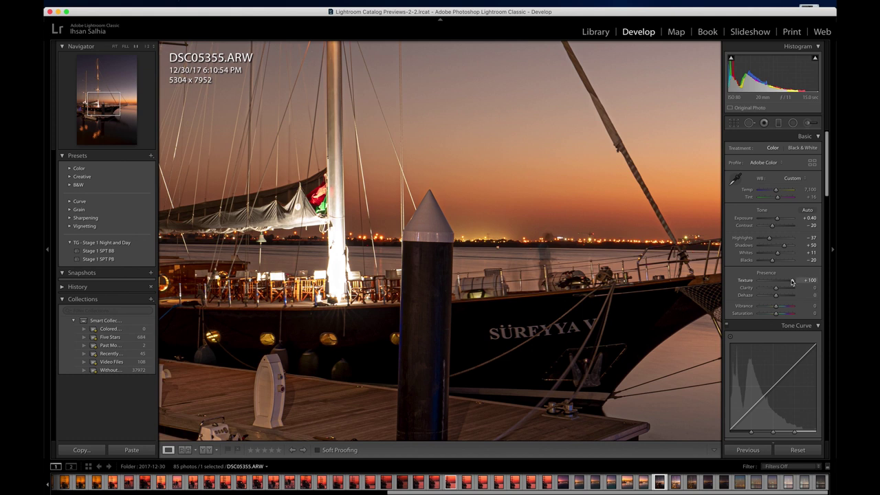
drag(791, 281, 773, 290)
drag(781, 289, 778, 289)
drag(780, 289, 759, 290)
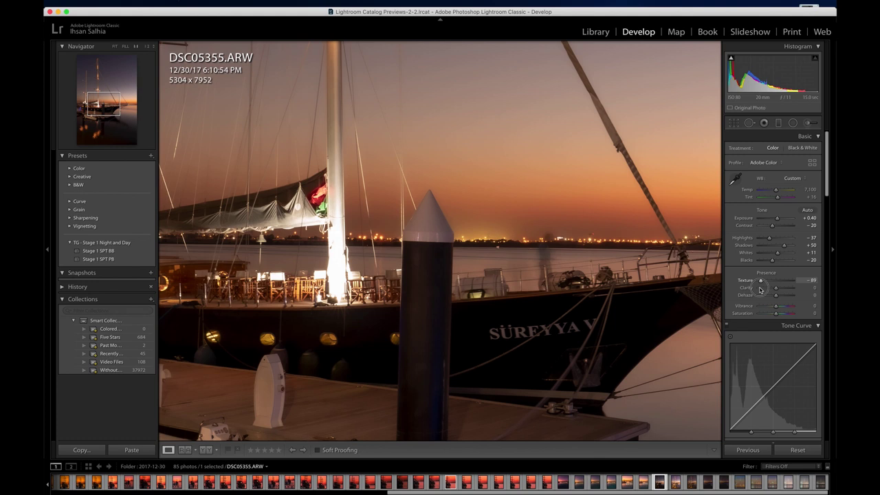
click(643, 307)
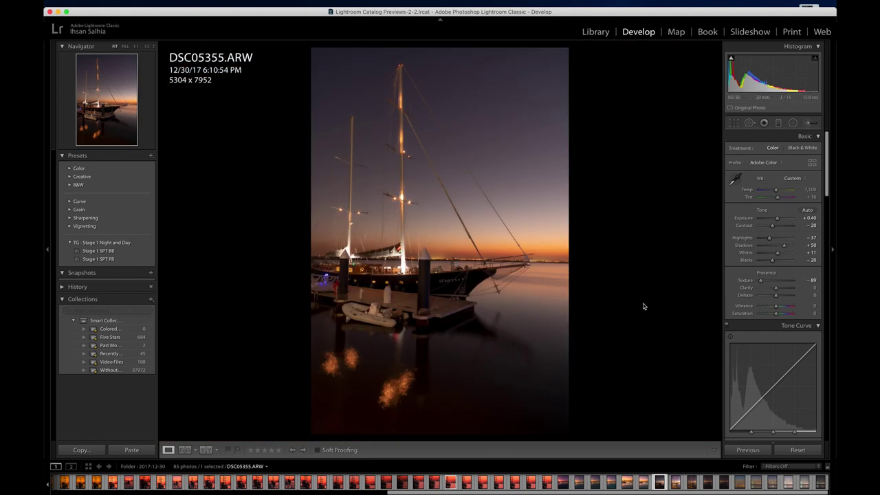
Set Texture to +41 to bring out the photo's fine detail
drag(764, 281, 783, 282)
drag(783, 282, 781, 282)
drag(783, 282, 782, 281)
Try Clarity at -77 and +84 on the yacht up close, set it to +35, and return to the whole photo
click(426, 272)
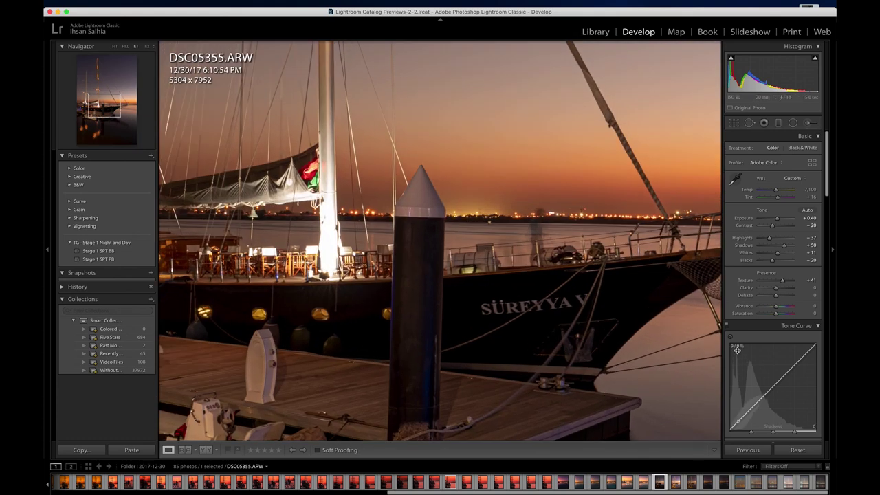
mouse_move(777, 287)
mouse_down()
mouse_move(798, 292)
mouse_move(761, 294)
mouse_move(771, 292)
mouse_up()
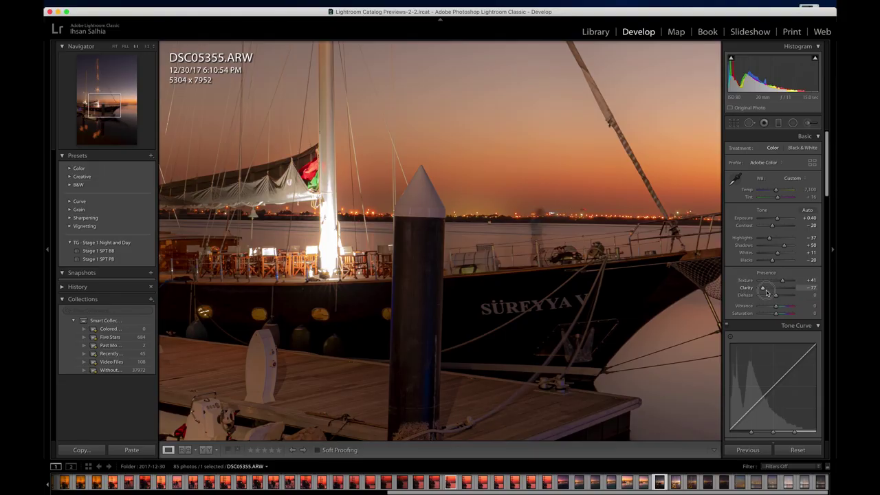
drag(765, 292, 791, 291)
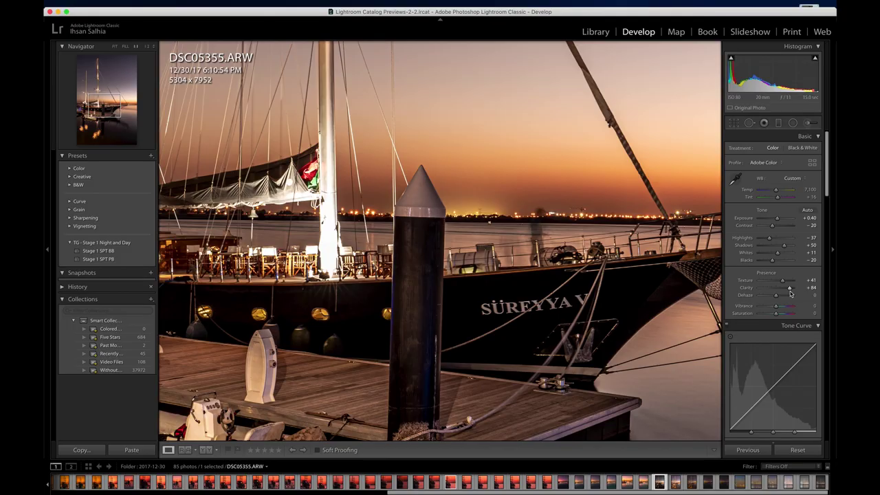
drag(791, 289, 785, 290)
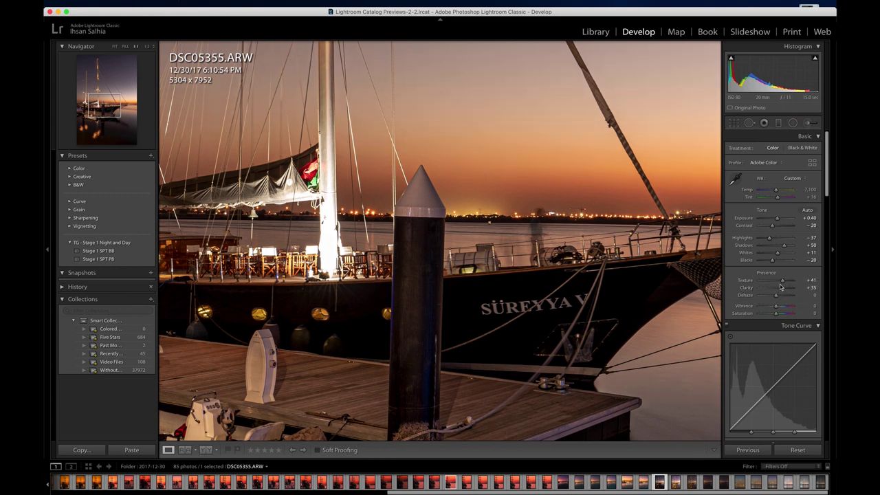
click(641, 298)
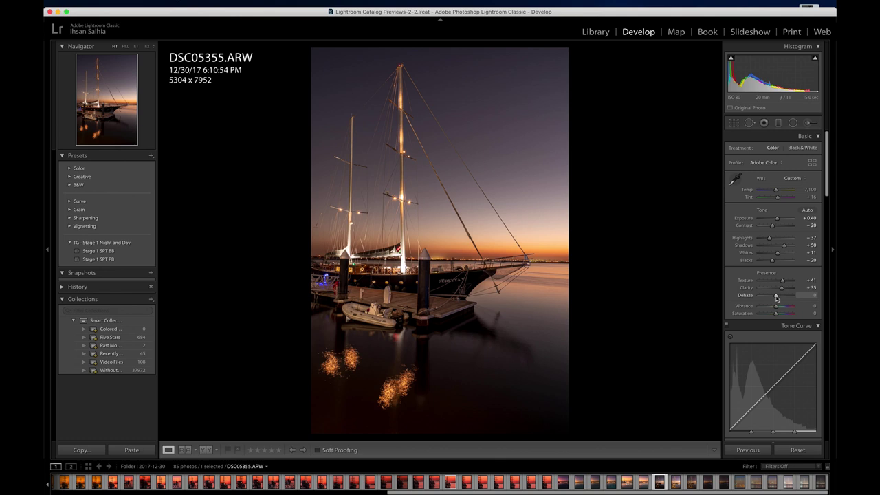
Try Dehaze at +30 and +68, and set Dehaze to +40
drag(777, 297, 781, 297)
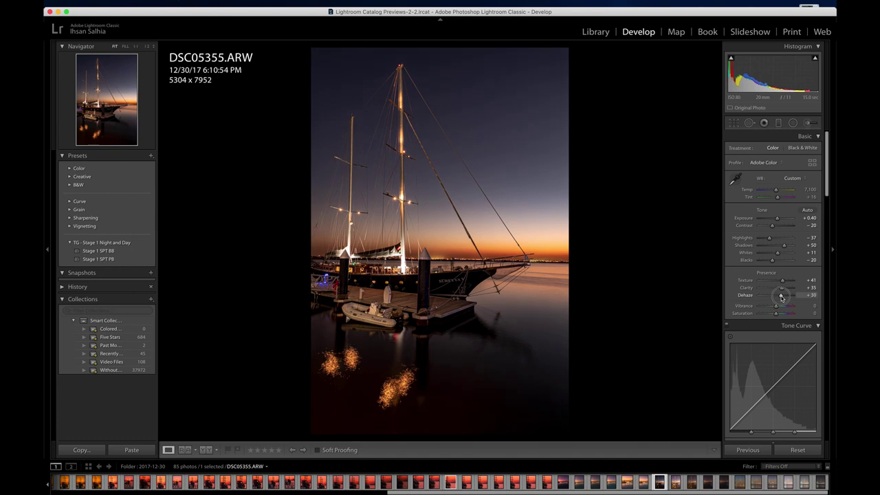
drag(781, 298, 787, 297)
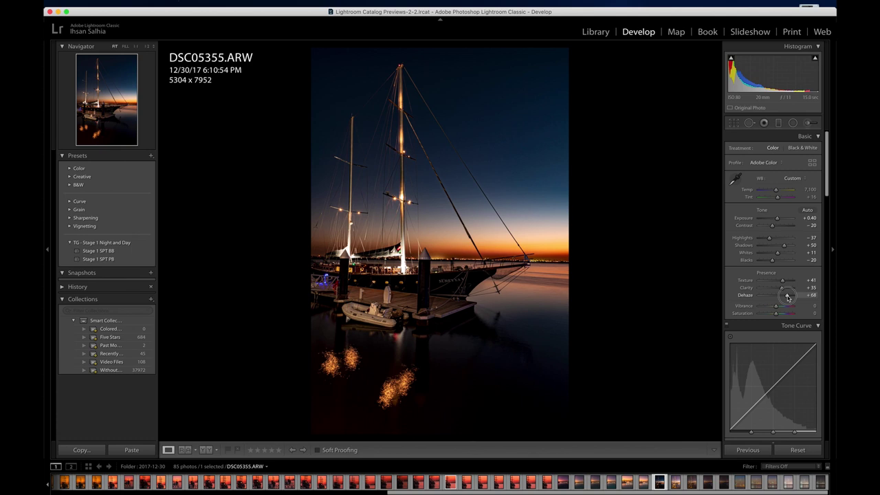
drag(787, 297, 781, 294)
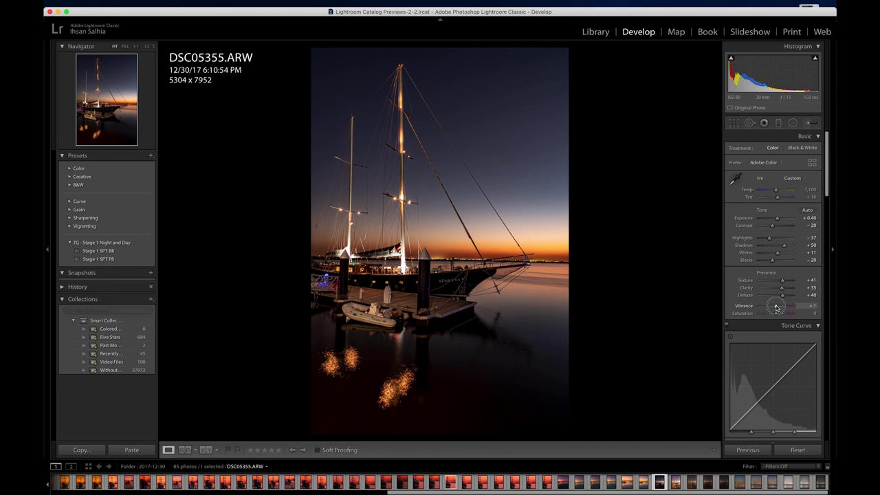
Try Vibrance at +96, +43 and -100, and set Vibrance to +15
drag(776, 307, 797, 308)
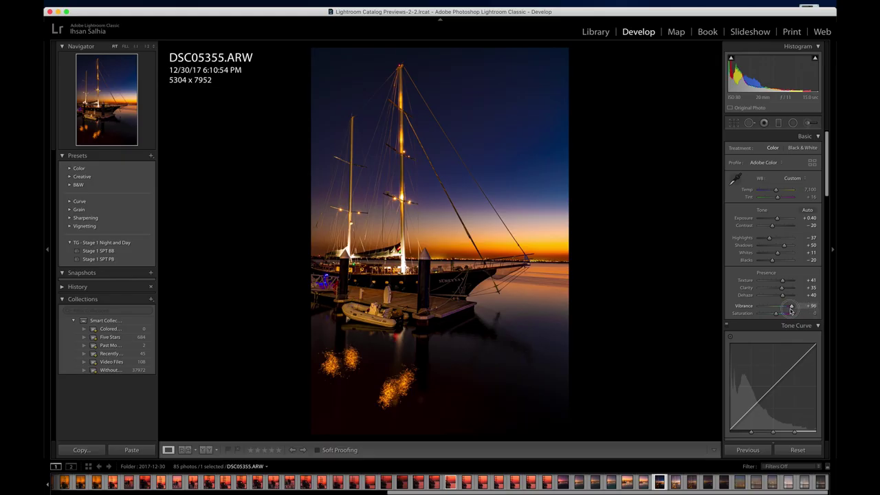
click(783, 307)
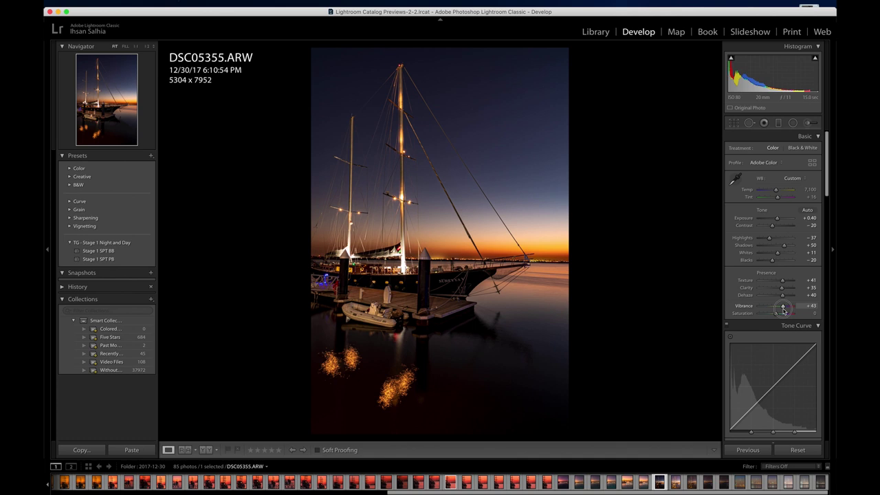
drag(781, 310, 780, 310)
drag(779, 311, 730, 309)
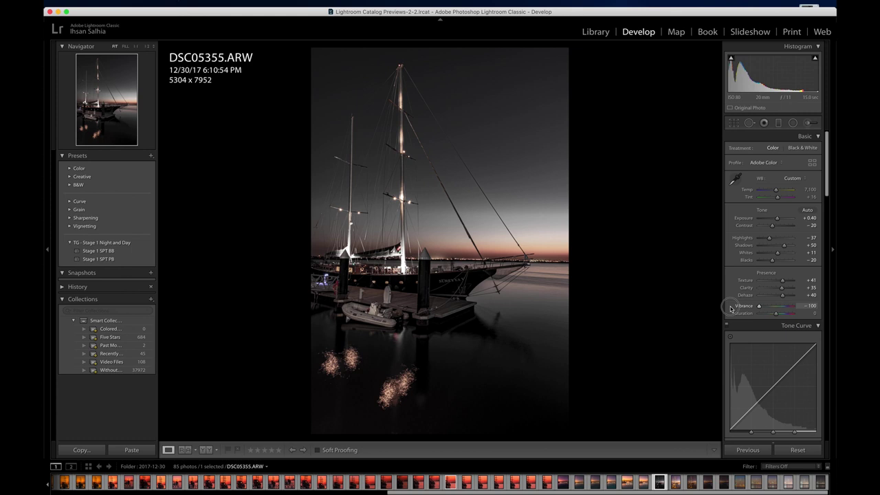
drag(731, 308, 780, 307)
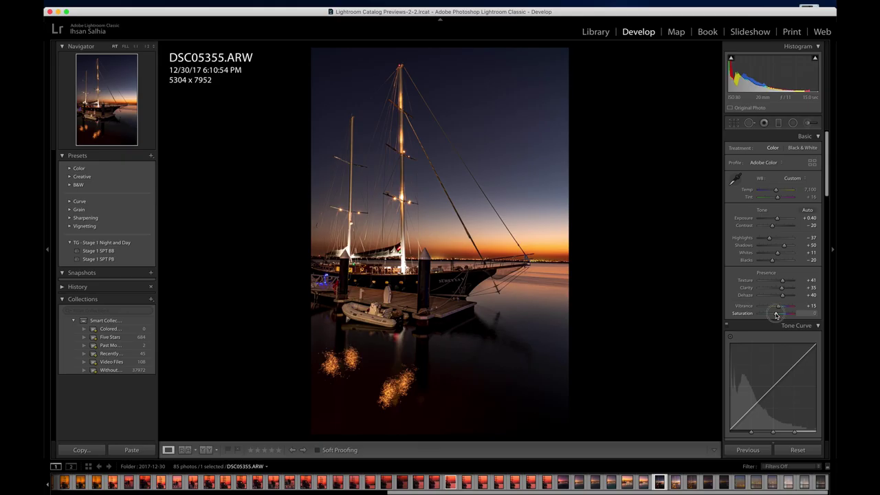
Try Saturation at +100 and inspect the yacht and sunset horizon up close
drag(775, 314, 824, 321)
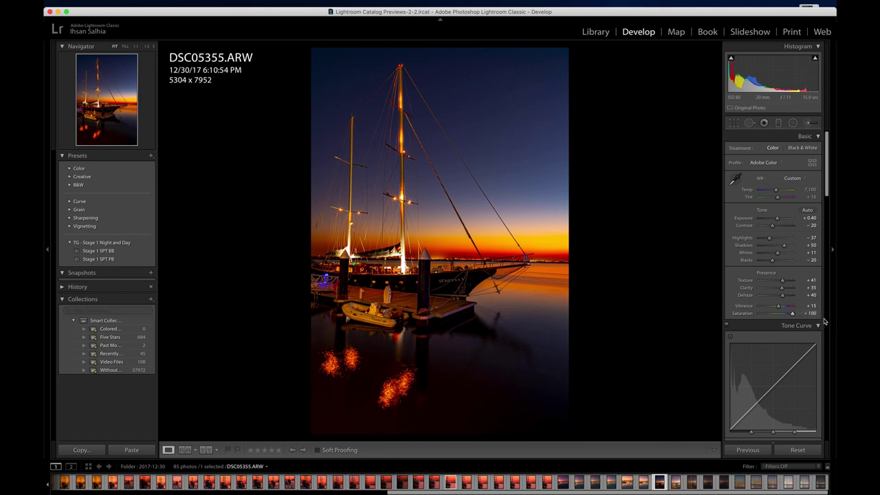
click(526, 247)
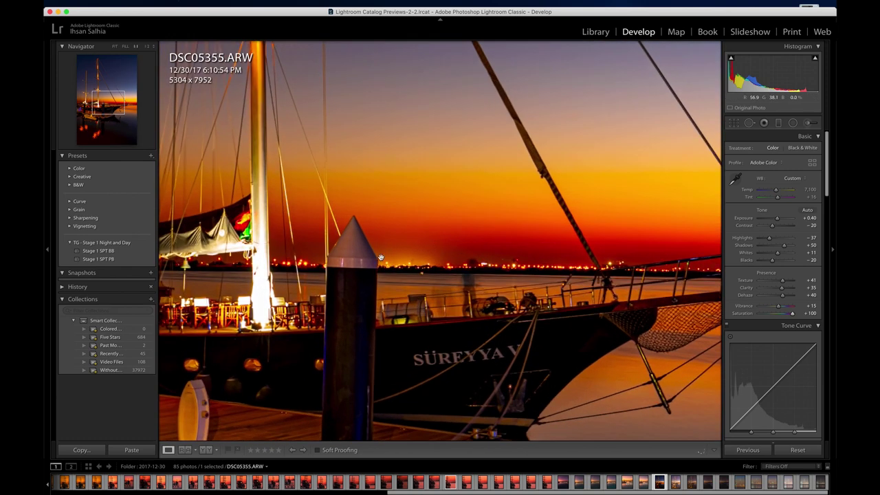
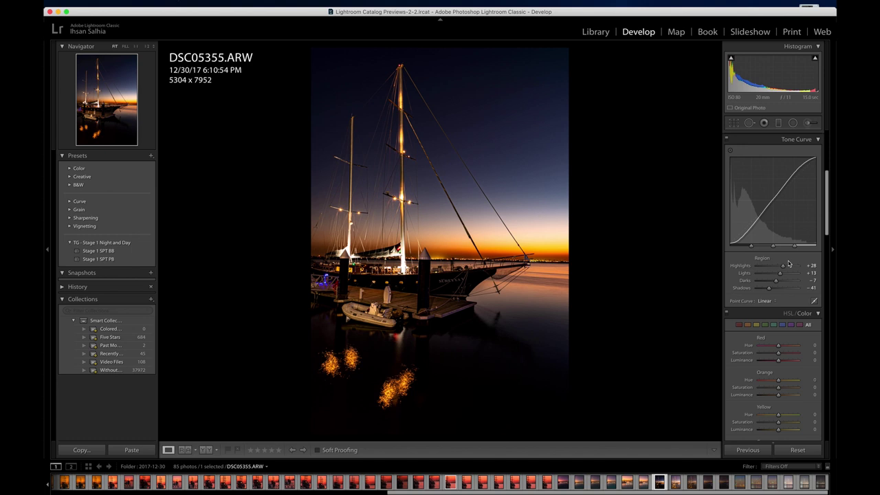
Fine-tune the Darks region of the tone curve slightly downward
drag(777, 281, 776, 282)
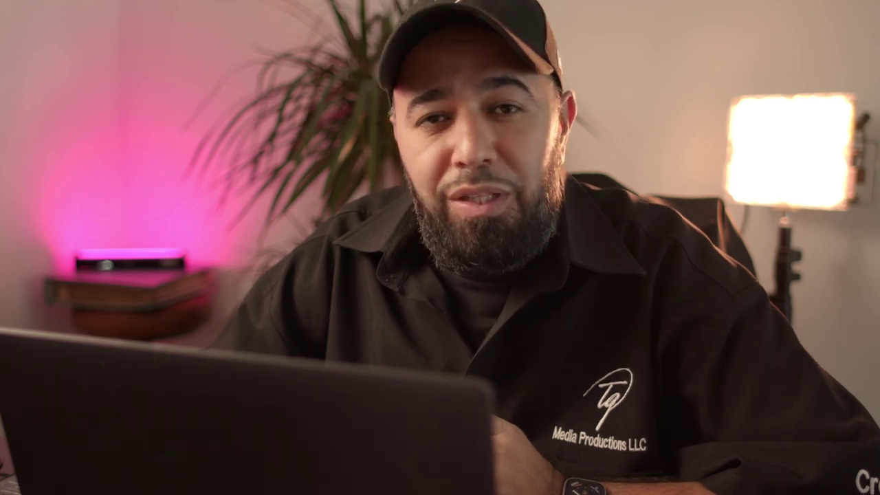
Compare the HSL and Color layouts of the HSL/Color adjustments and review the per-color Hue, Saturation and Luminance sliders
scroll(797, 252, down, 3)
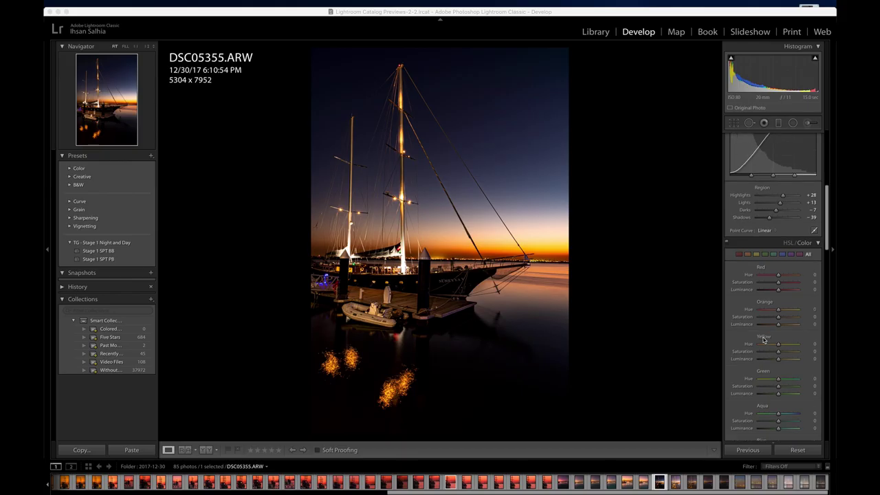
click(789, 241)
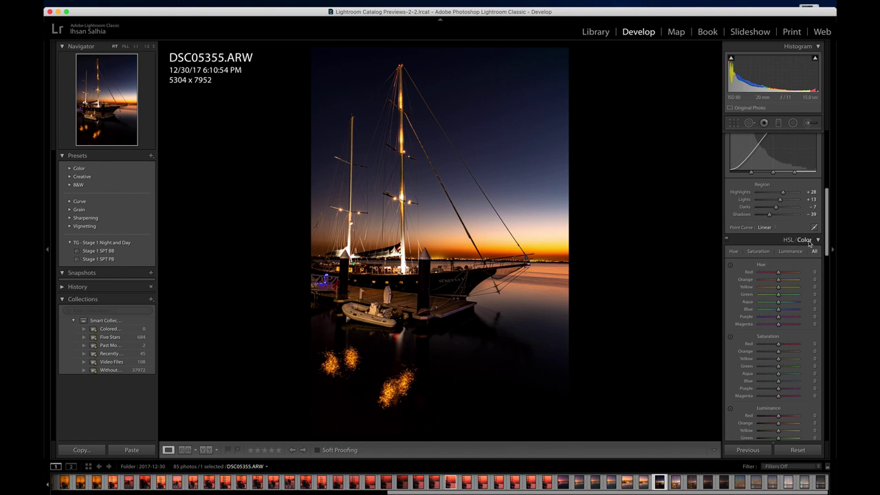
click(805, 239)
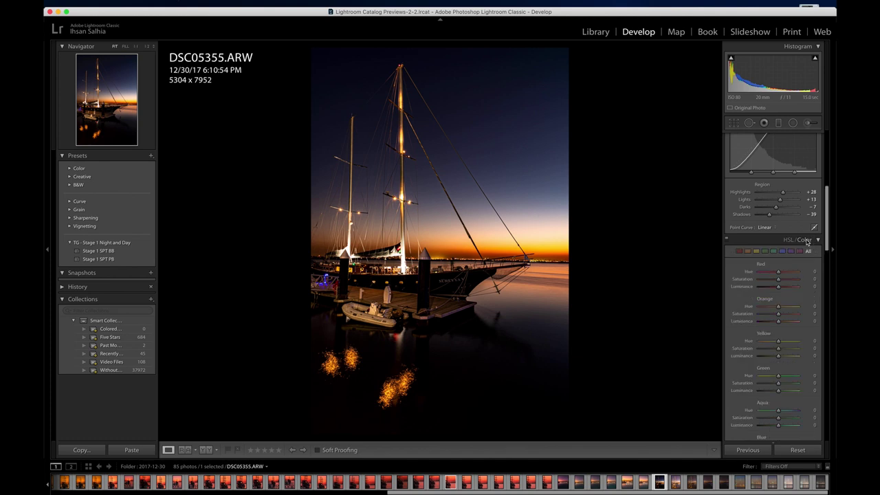
click(790, 240)
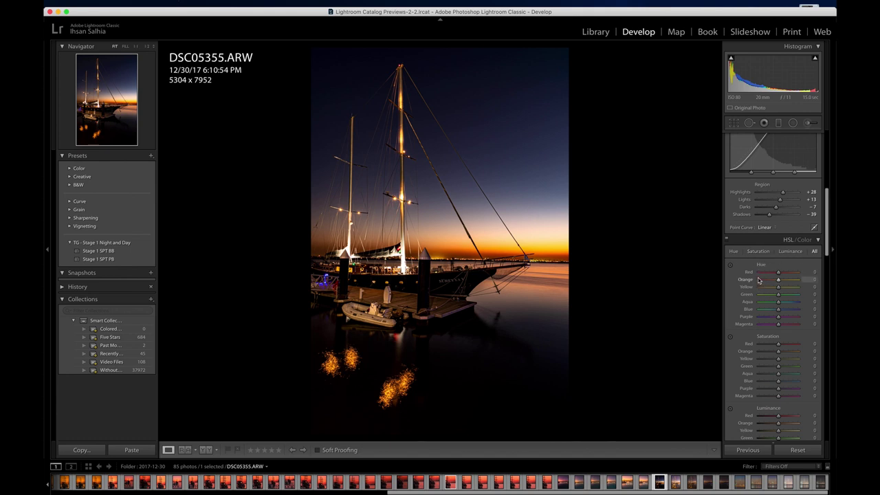
scroll(770, 303, down, 4)
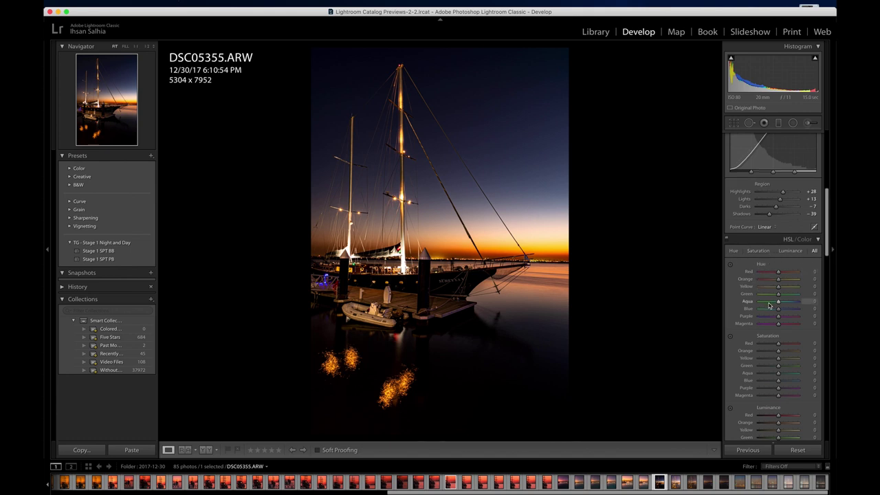
scroll(770, 304, down, 2)
scroll(770, 304, up, 5)
scroll(769, 304, up, 1)
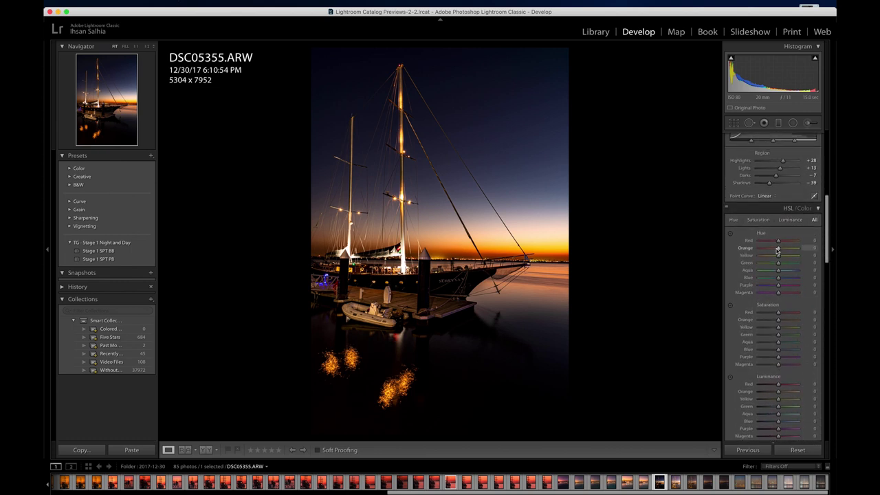
Try Orange hue at -100 and toward the positive end, try Red hue in the Color layout, and return both to 0
drag(778, 251, 749, 253)
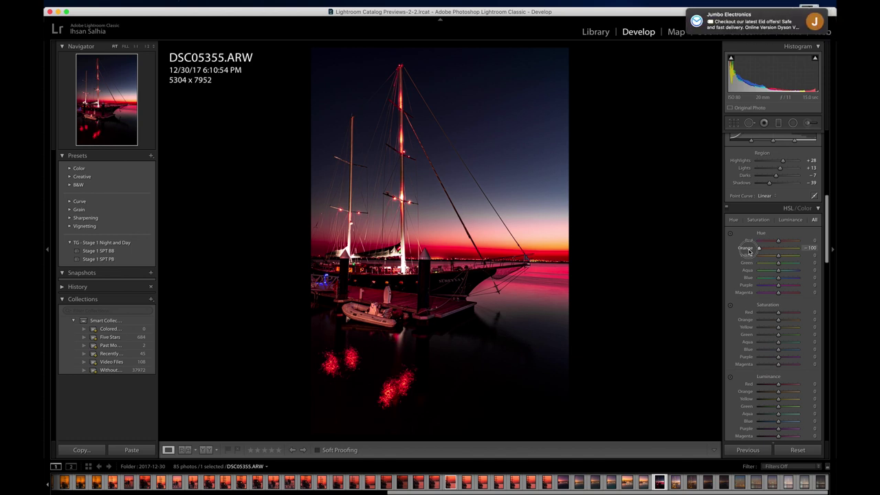
drag(758, 249, 811, 248)
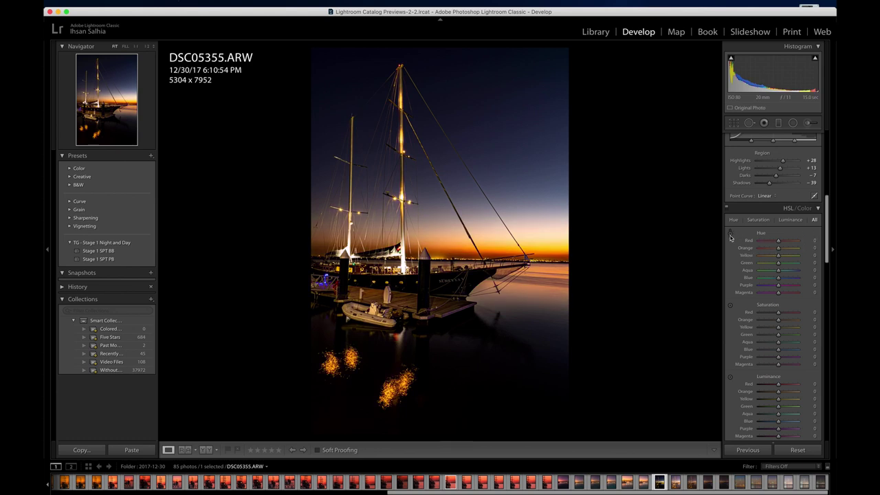
click(804, 208)
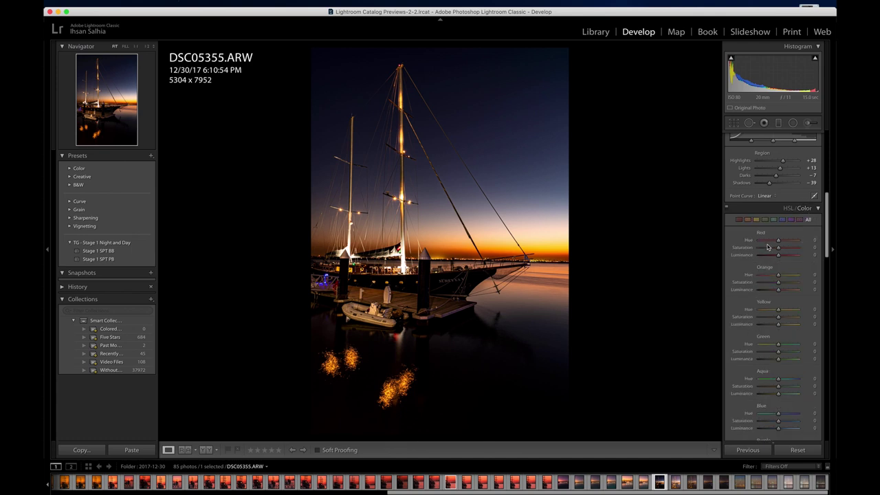
mouse_move(779, 241)
mouse_down()
mouse_move(762, 243)
mouse_move(781, 245)
mouse_up()
double_click(749, 240)
Set the Yellow saturation to -21 and the Yellow hue to -36
scroll(766, 273, down, 1)
scroll(765, 274, down, 3)
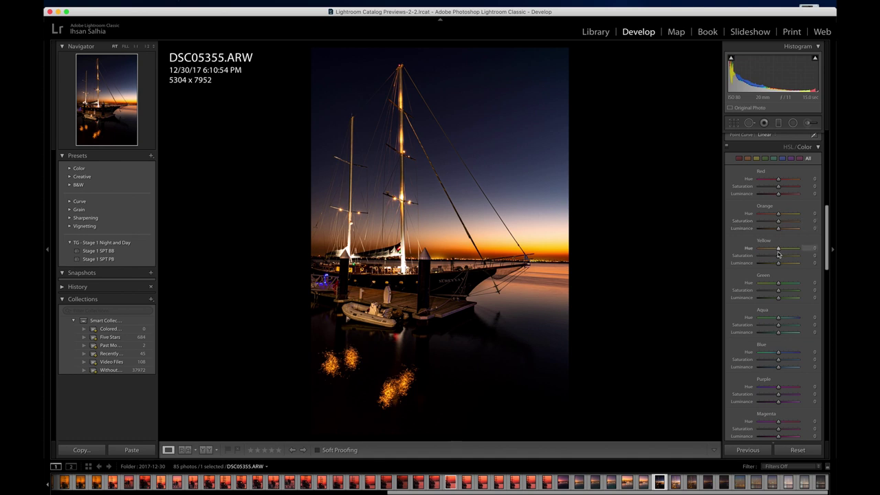
mouse_move(778, 257)
mouse_down()
mouse_move(748, 259)
mouse_move(774, 257)
mouse_up()
drag(778, 249, 771, 252)
Try Orange saturation at -16, set it to +2, and try out the Orange luminance
drag(777, 222, 747, 228)
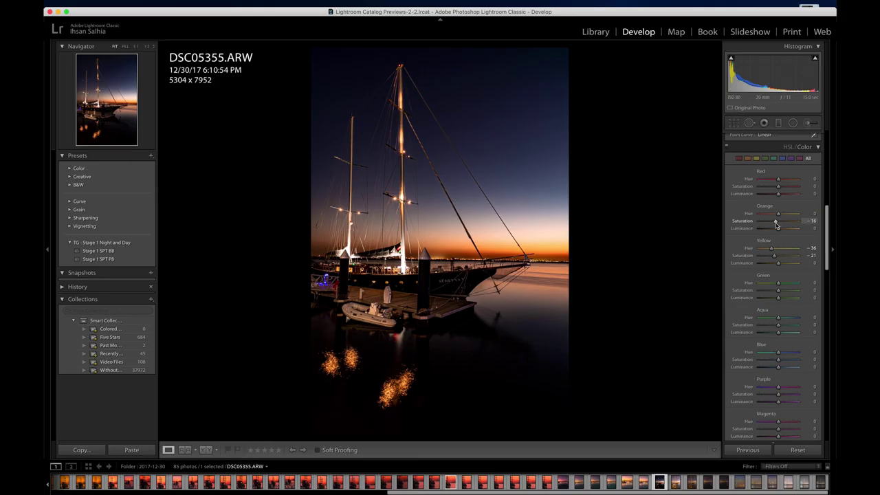
double_click(776, 223)
drag(778, 226, 779, 223)
double_click(742, 221)
drag(779, 224, 779, 223)
scroll(780, 233, down, 1)
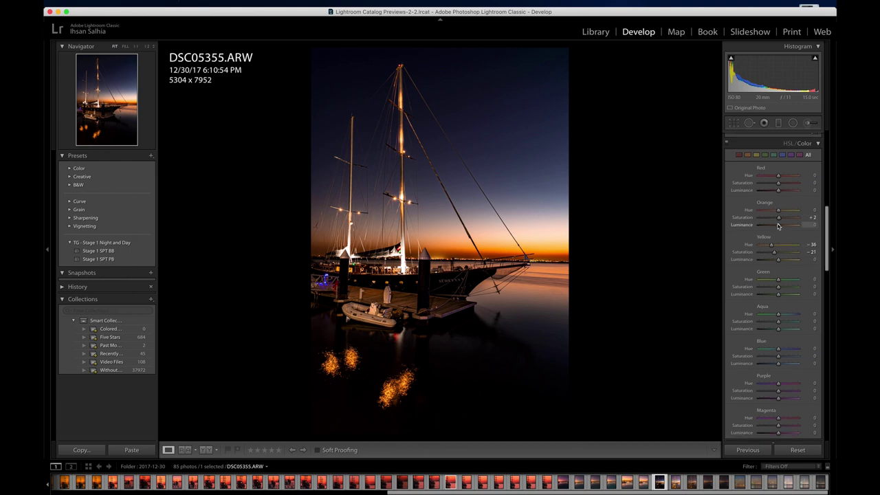
mouse_move(778, 226)
mouse_down()
mouse_move(686, 229)
mouse_move(821, 226)
mouse_move(821, 241)
mouse_move(770, 234)
mouse_move(780, 239)
mouse_up()
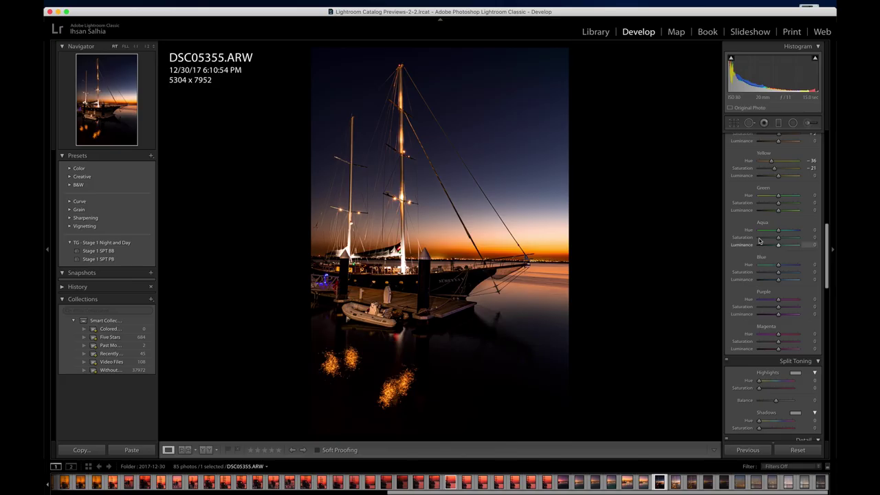
Try Split Toning Highlights saturation at 33, 58 and 21, and set it to 28
scroll(758, 240, down, 5)
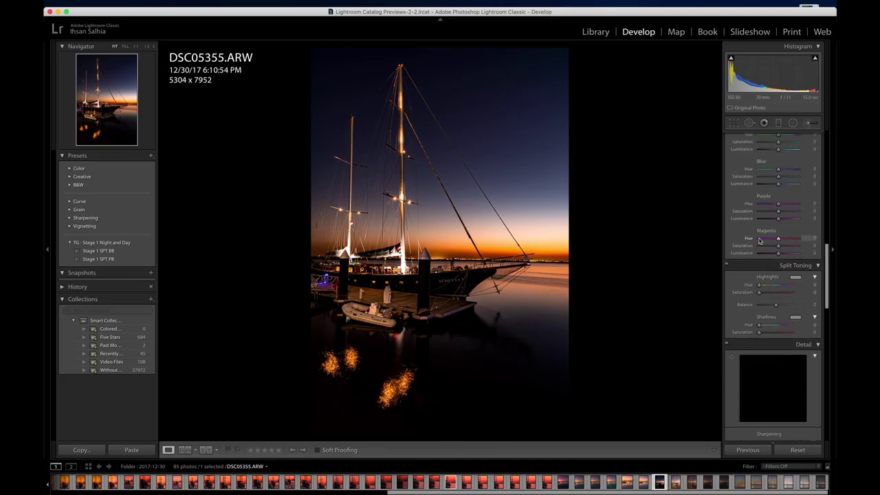
scroll(759, 240, down, 2)
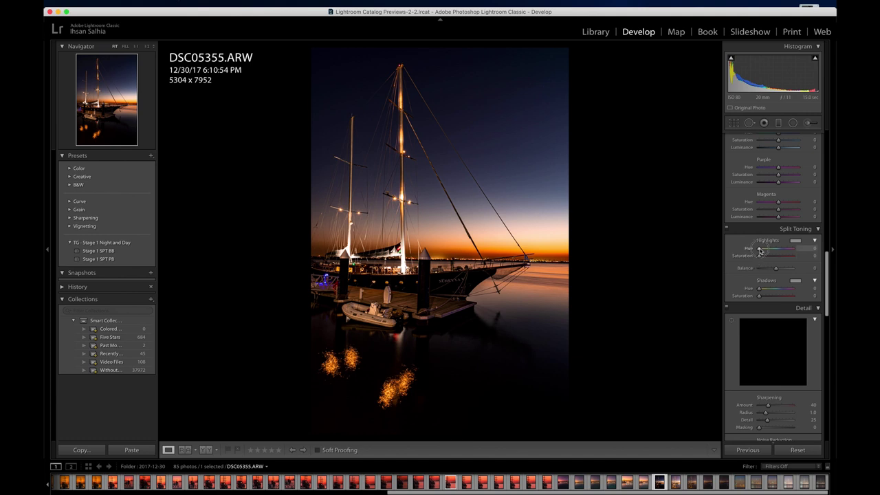
drag(758, 256, 769, 257)
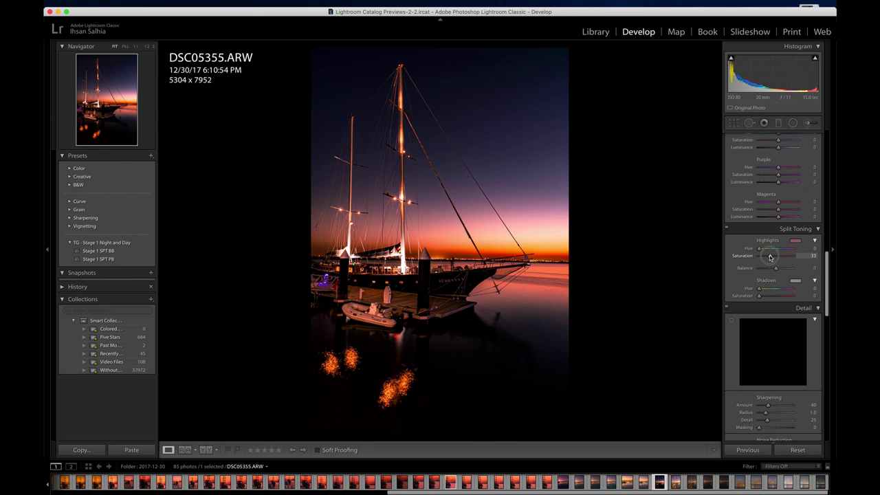
mouse_move(771, 257)
mouse_down()
mouse_move(797, 254)
mouse_move(779, 255)
mouse_up()
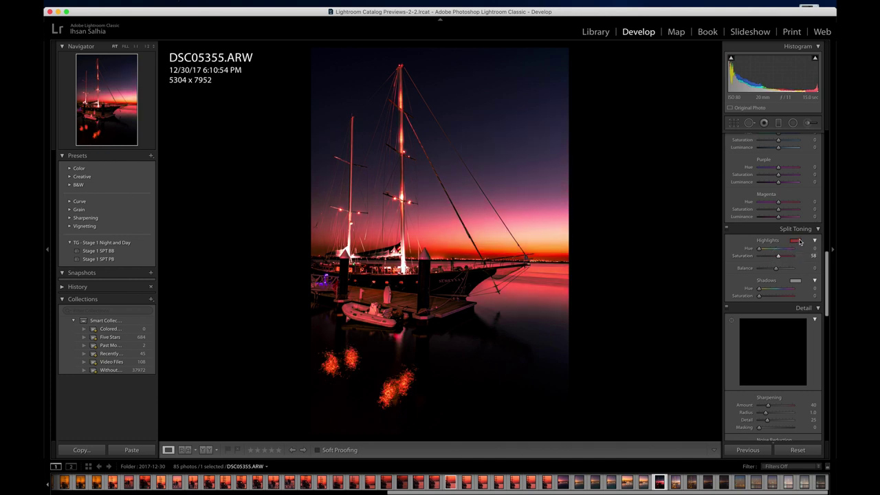
drag(779, 257, 766, 257)
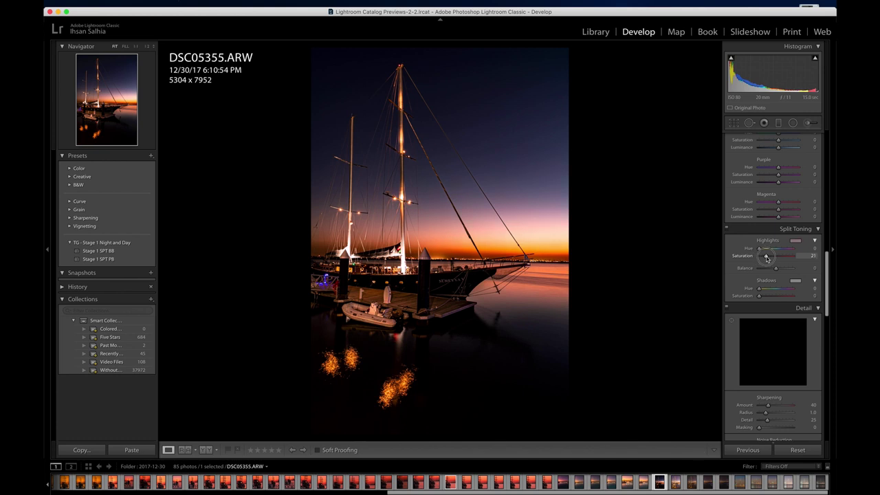
drag(767, 258, 768, 258)
drag(769, 257, 768, 257)
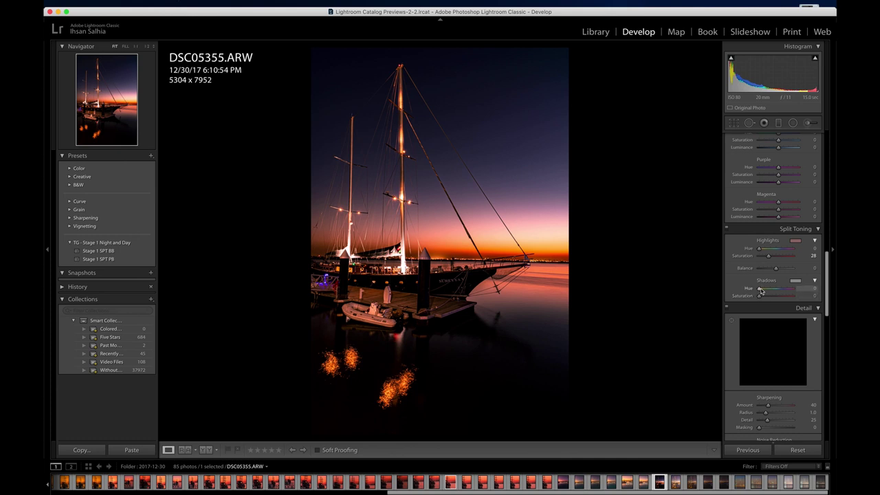
Set the Split Toning Shadows hue to 245 and saturation to 30
drag(758, 290, 781, 291)
drag(781, 290, 781, 291)
drag(781, 291, 781, 290)
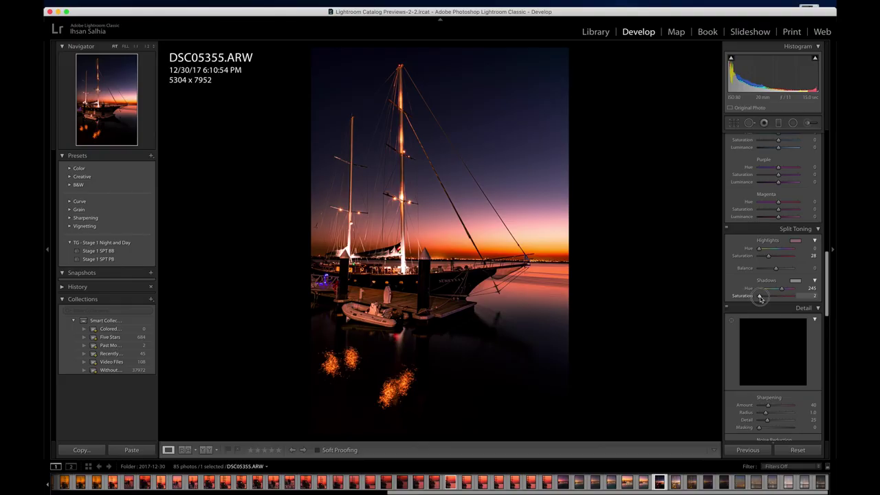
drag(760, 298, 762, 298)
drag(760, 297, 766, 298)
mouse_move(767, 298)
mouse_down()
mouse_move(751, 297)
mouse_move(770, 299)
mouse_up()
drag(769, 297, 769, 298)
drag(769, 297, 769, 298)
Examine the cone-topped piling and horizon in the Detail preview, and zoom the preview out to the whole yacht
scroll(765, 381, down, 5)
scroll(765, 381, down, 2)
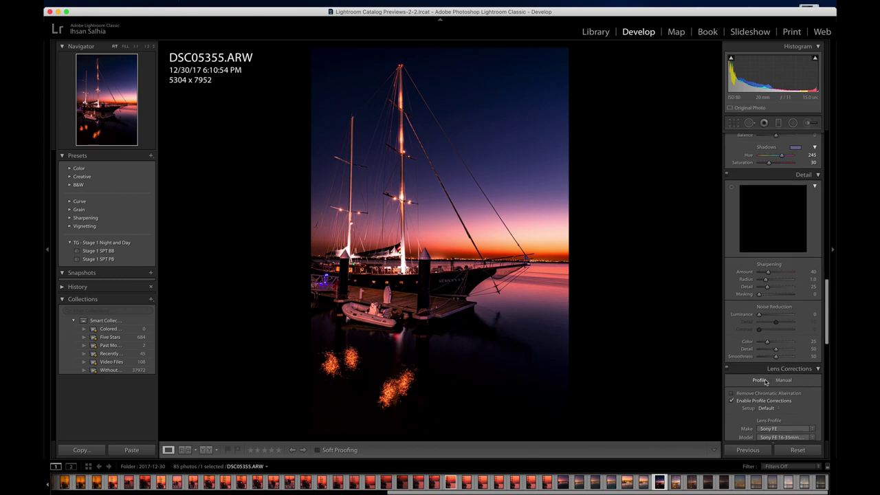
scroll(765, 381, down, 1)
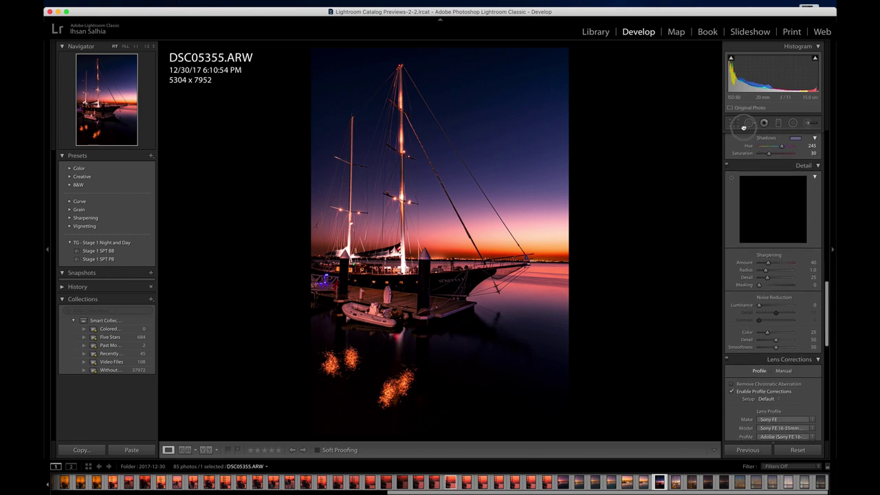
mouse_move(778, 224)
mouse_down()
mouse_move(779, 204)
mouse_move(772, 210)
mouse_move(784, 253)
mouse_move(768, 216)
mouse_up()
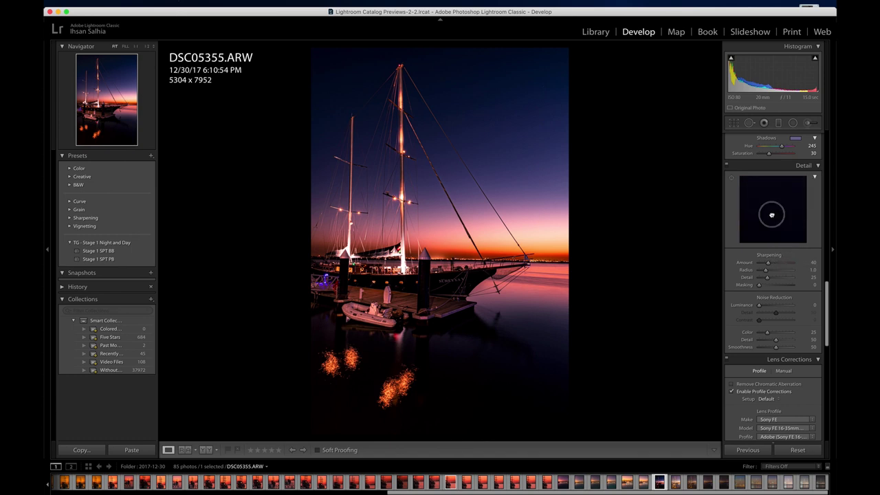
drag(771, 215, 782, 238)
click(770, 220)
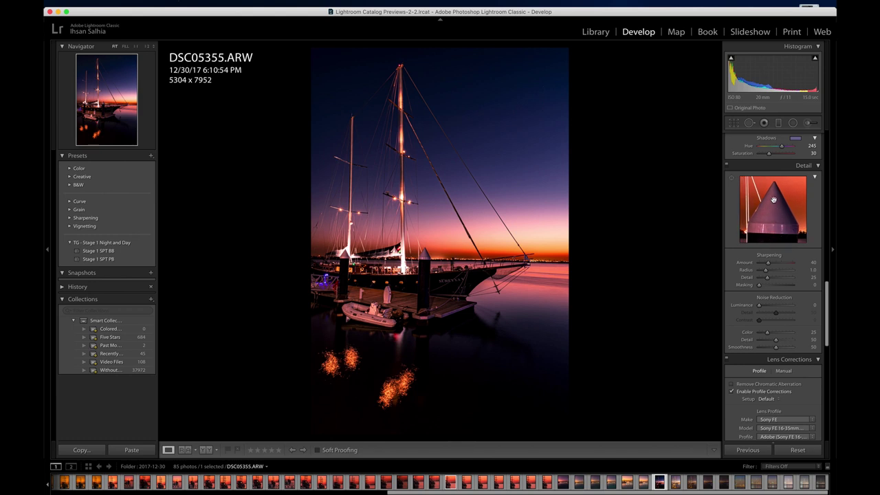
mouse_move(774, 198)
mouse_down()
mouse_move(784, 206)
mouse_move(748, 182)
mouse_move(782, 169)
mouse_move(769, 173)
mouse_move(771, 181)
mouse_up()
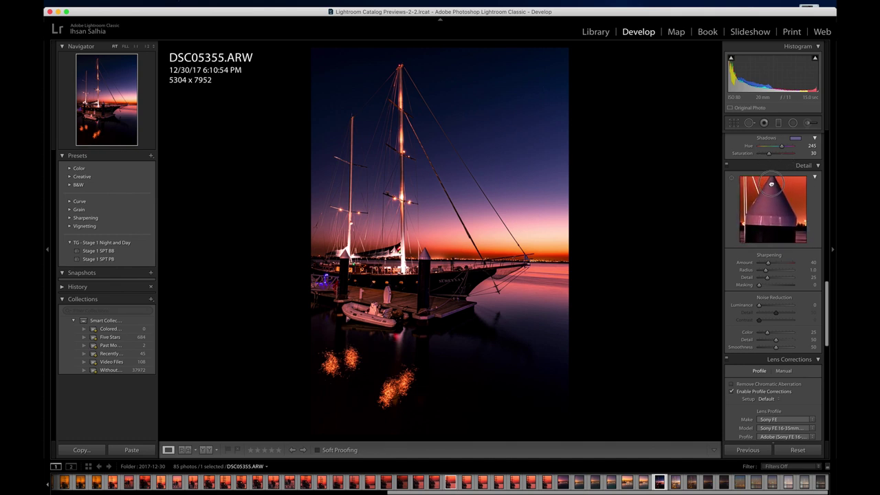
click(765, 206)
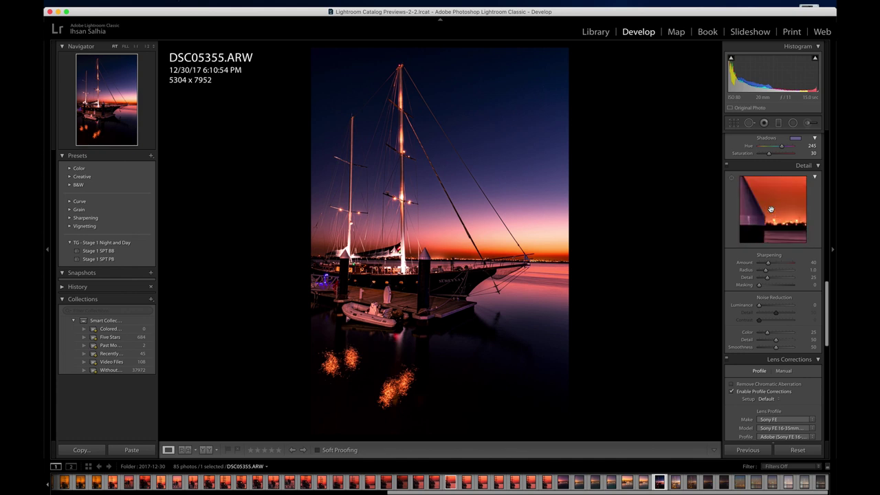
click(765, 206)
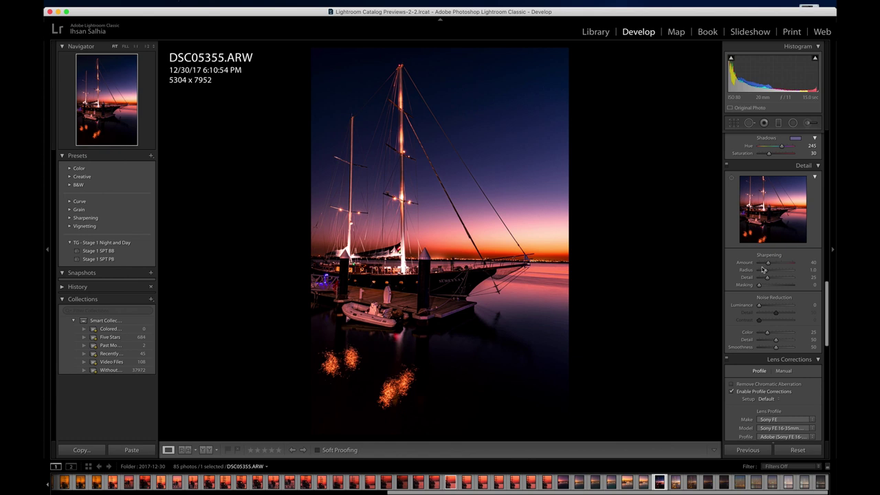
Try sharpening Amount 80 with Radius 1.2, and set Amount to 125 and Radius to 2.7 using the grayscale preview
drag(768, 263, 775, 263)
drag(764, 272, 768, 273)
key(alt)
drag(768, 272, 769, 272)
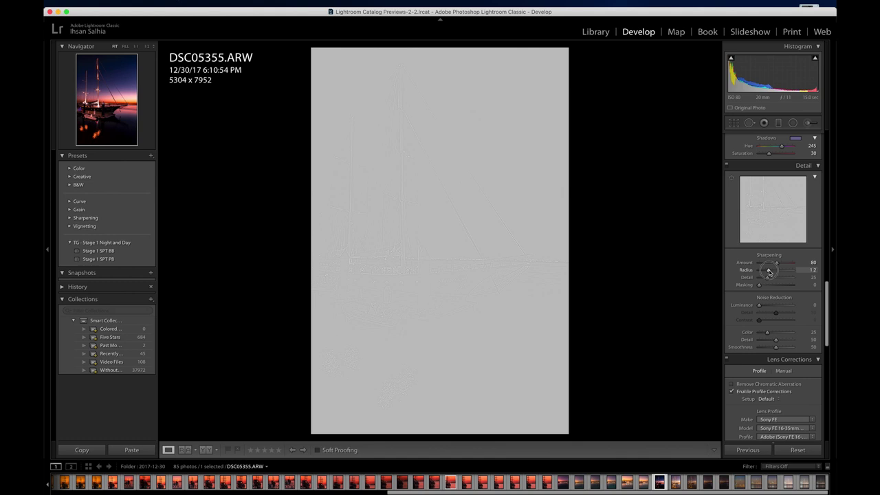
drag(769, 272, 789, 273)
mouse_move(788, 273)
mouse_down()
mouse_move(704, 273)
mouse_move(782, 277)
mouse_up()
mouse_move(788, 277)
mouse_down()
mouse_move(780, 264)
mouse_move(798, 272)
mouse_move(788, 266)
mouse_up()
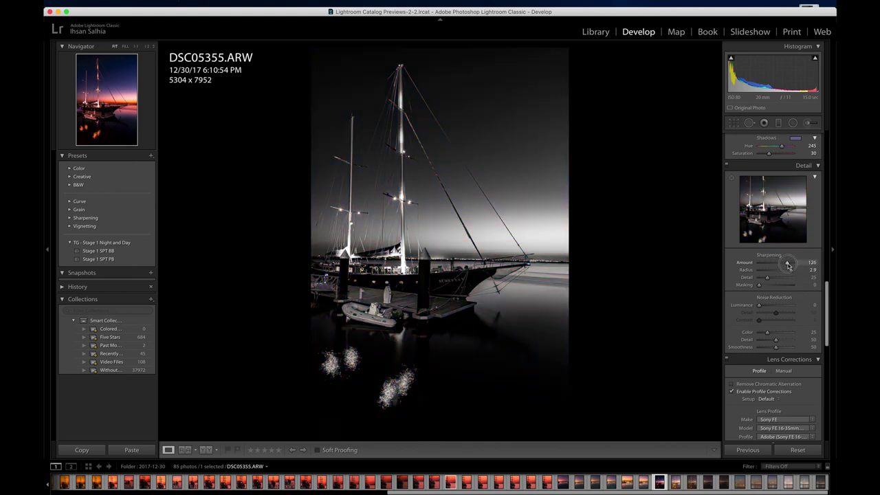
drag(787, 265, 781, 272)
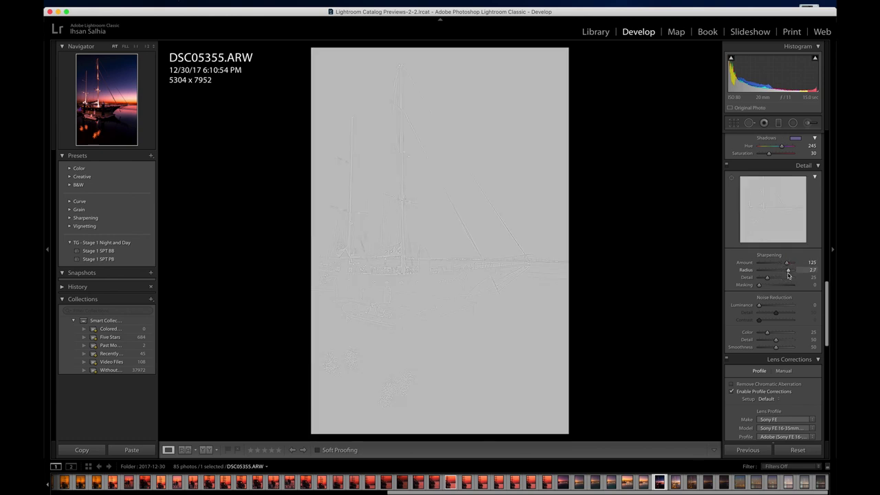
drag(788, 276, 788, 276)
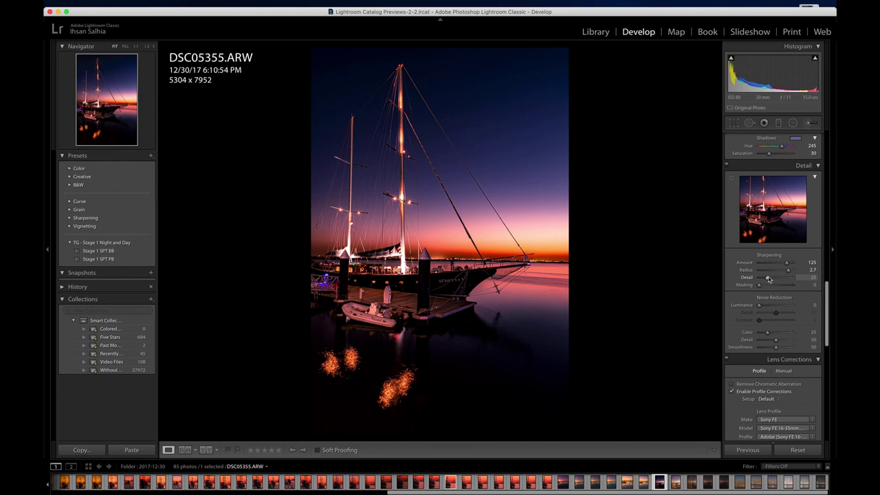
Try sharpening Detail at 0, and set Detail to 85 and Masking to 29 using the grayscale preview
key(alt)
drag(767, 278, 729, 281)
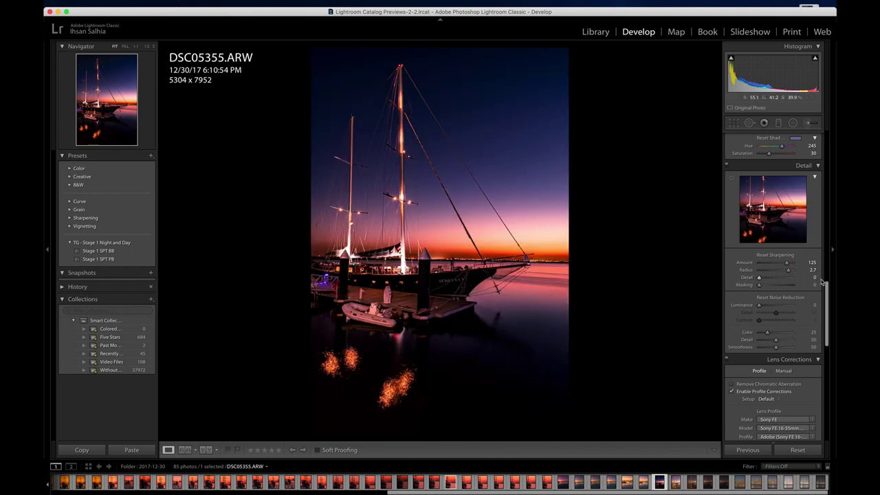
drag(759, 279, 789, 282)
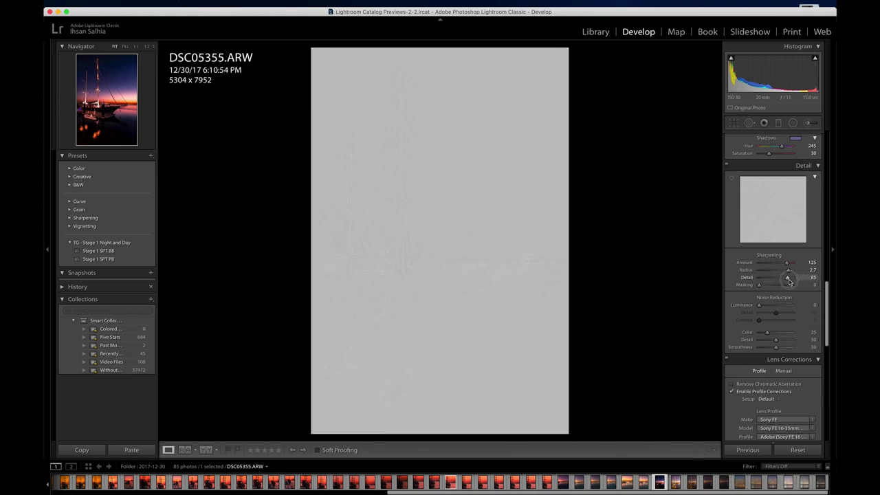
drag(789, 282, 768, 288)
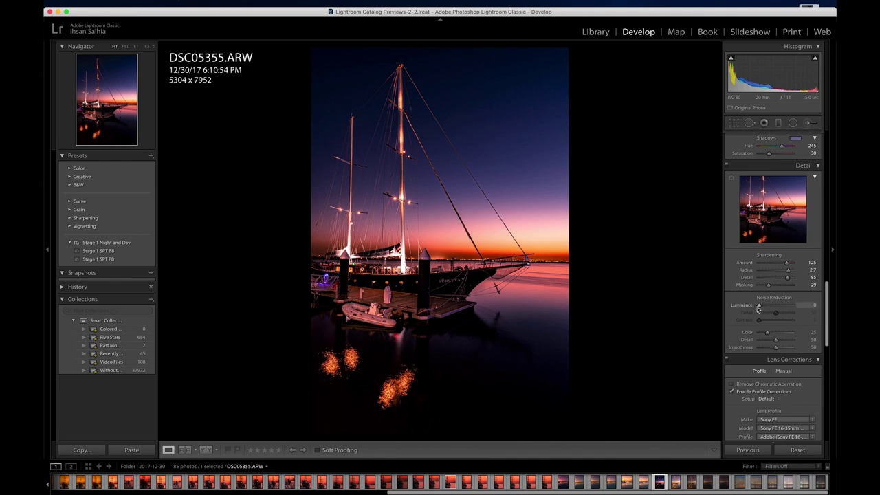
Set the Luminance noise reduction to 90 and raise sharpening Masking to 79
drag(757, 307, 782, 307)
drag(786, 307, 784, 287)
click(780, 286)
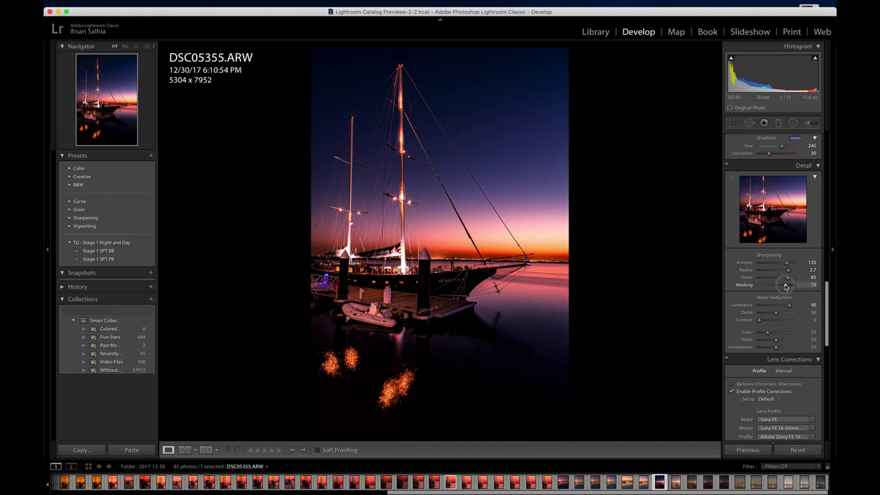
Set the Luminance noise reduction to 82 and its Detail to 63
drag(786, 286, 785, 286)
click(789, 306)
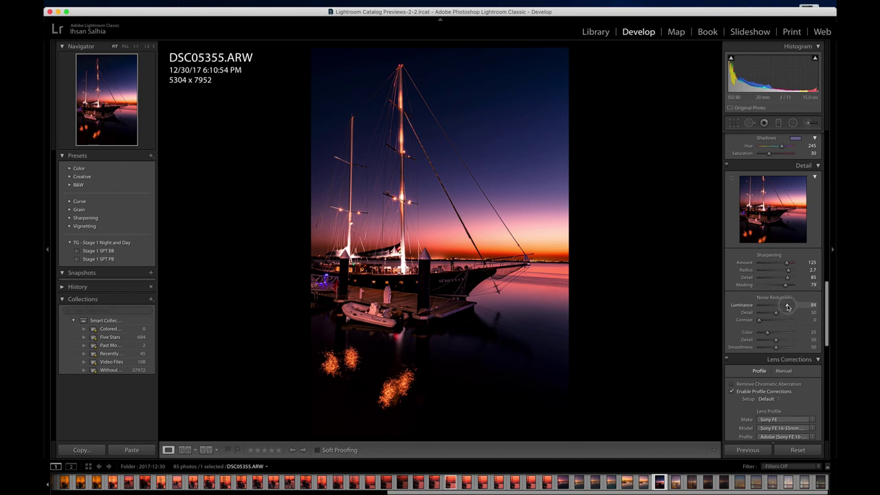
drag(788, 307, 788, 307)
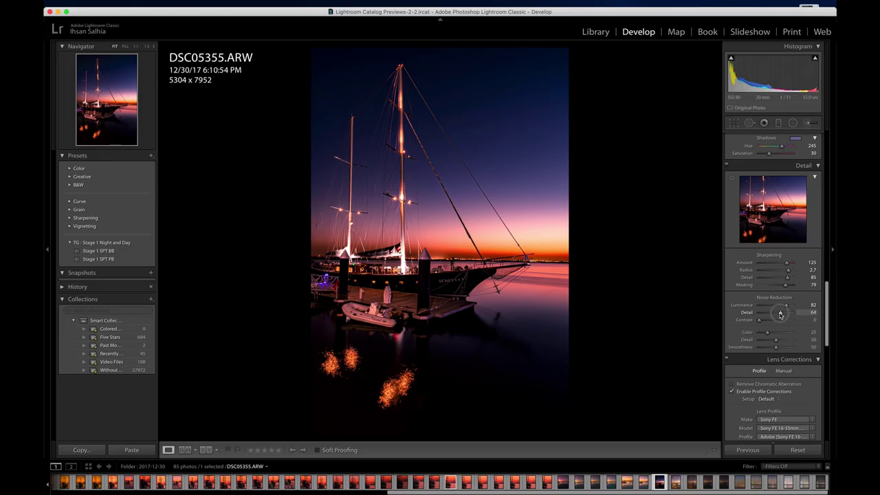
drag(780, 314, 779, 314)
Inspect the cone-topped piling close up, and set noise reduction Contrast to 5, Color to 88, color Detail to 86 and Smoothness to 88
click(770, 216)
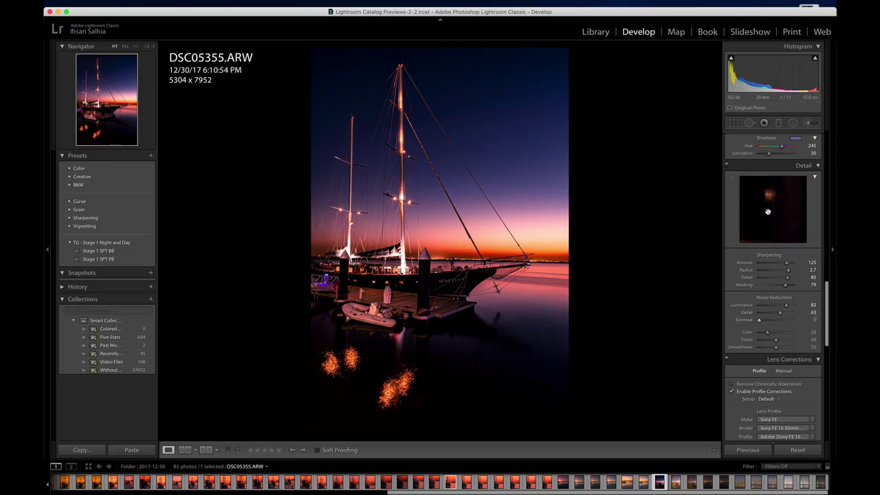
drag(771, 205, 727, 266)
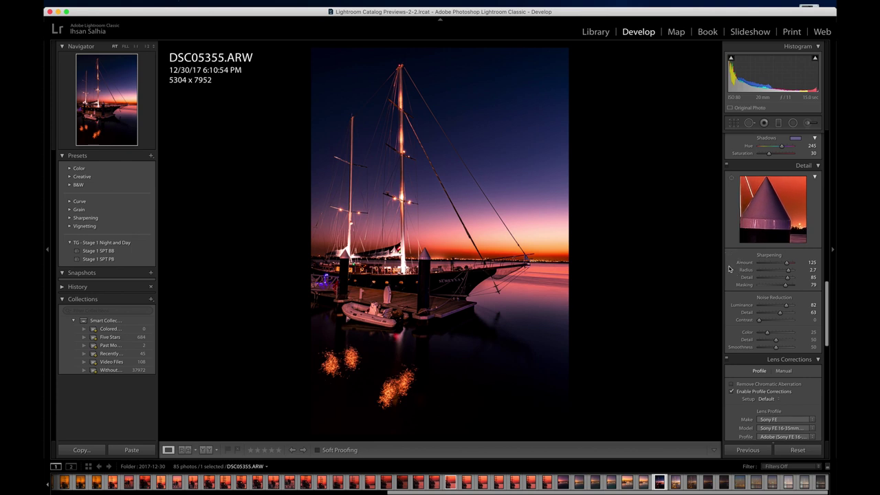
click(759, 322)
drag(760, 322, 808, 313)
drag(793, 322, 762, 323)
drag(761, 321, 760, 322)
drag(767, 334, 787, 343)
Turn on Remove Chromatic Aberration, and compare the photo with the lens profile corrections disabled and enabled again
scroll(749, 357, down, 2)
scroll(748, 357, down, 10)
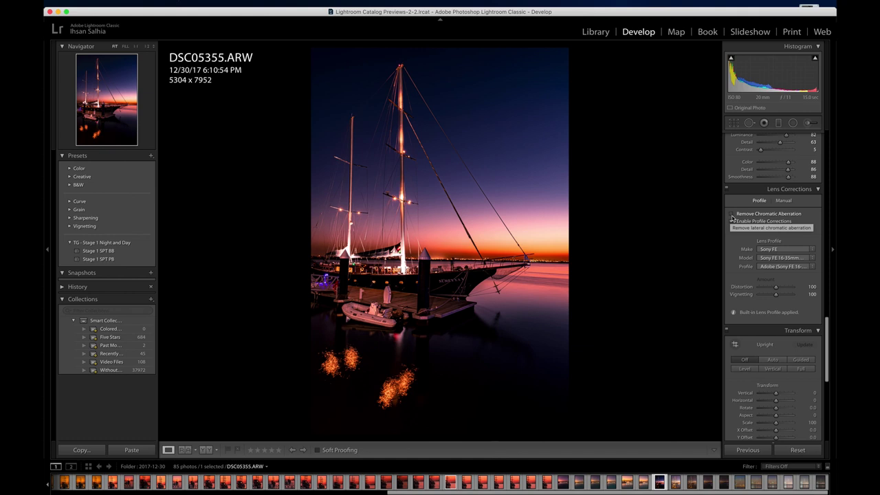
click(732, 214)
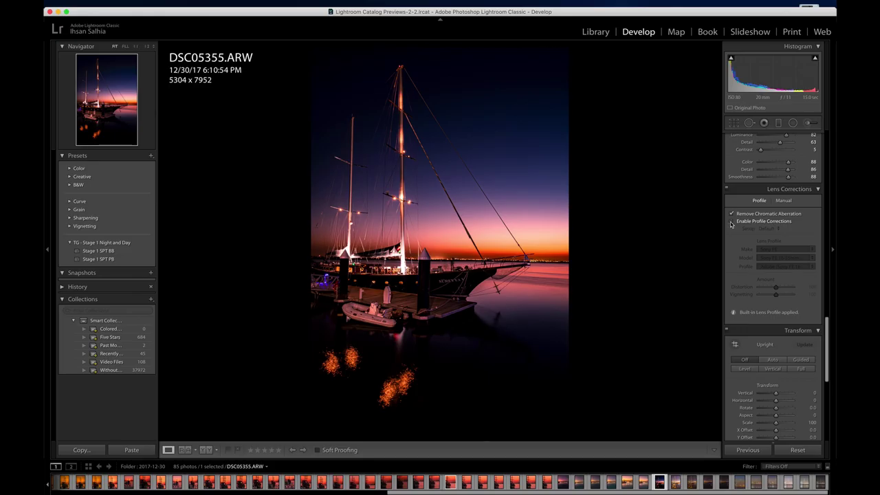
click(732, 221)
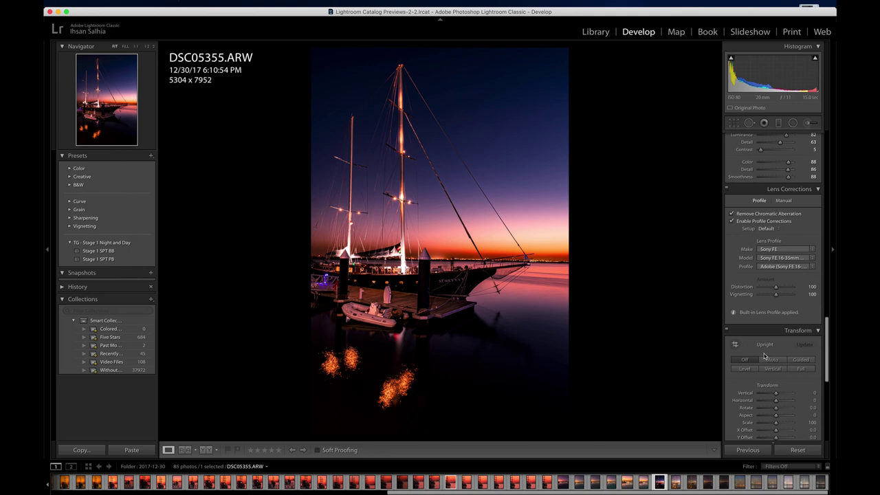
Try the Auto Upright correction on the yacht photo twice, setting Upright back to Off each time
scroll(763, 355, down, 2)
scroll(763, 355, down, 2)
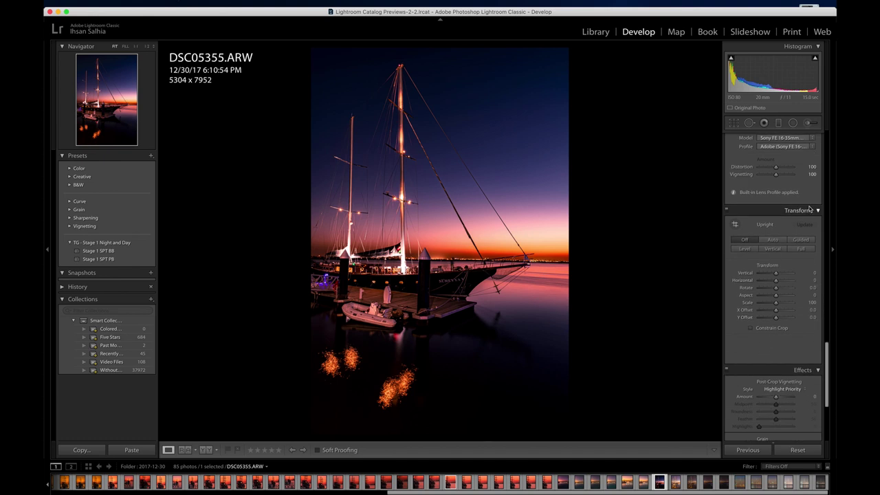
click(771, 242)
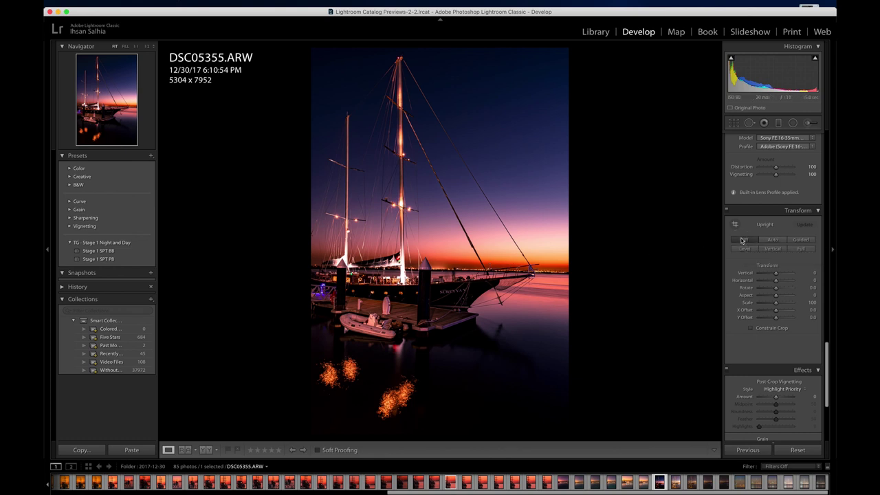
click(742, 239)
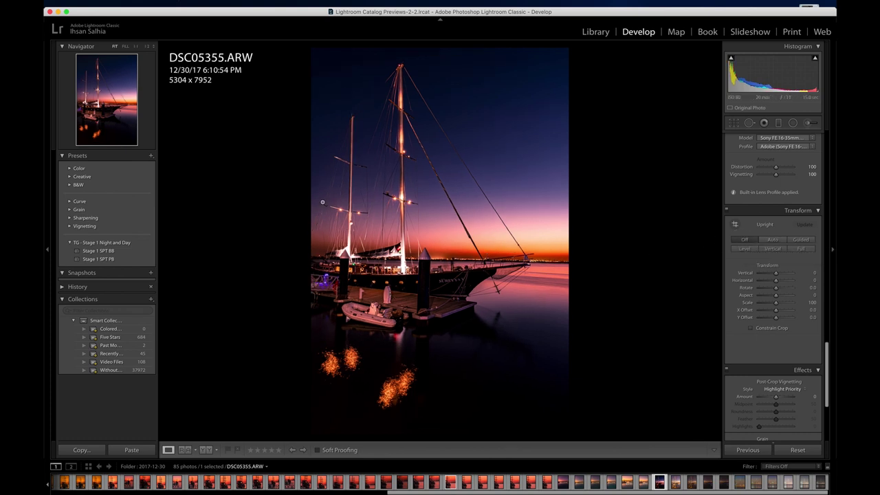
click(777, 242)
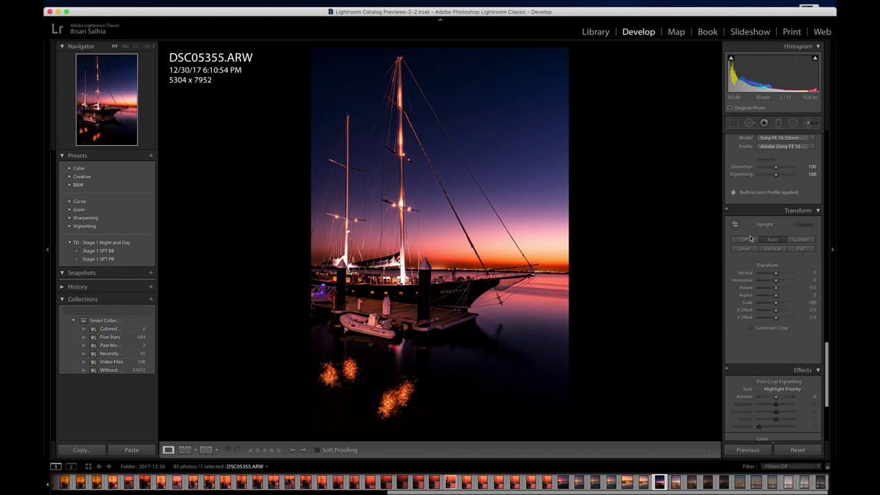
click(746, 242)
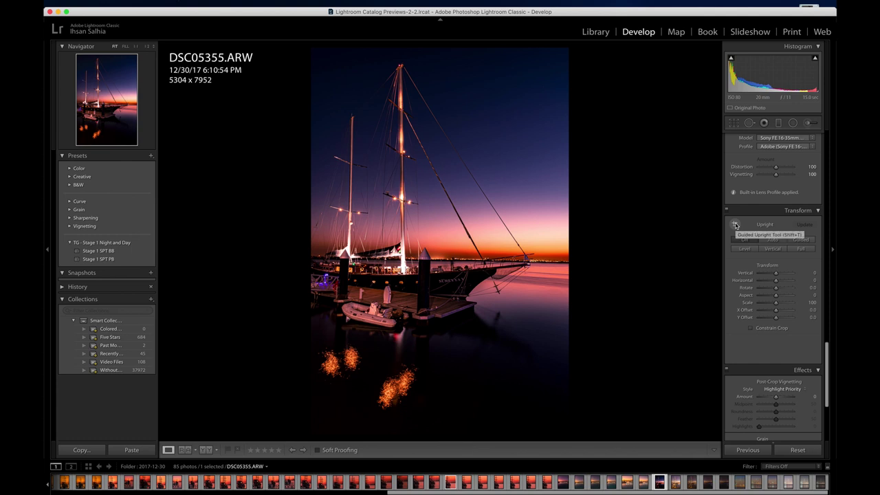
Correct the yacht photo's perspective with Guided Upright, aligning one guide with the shorter mast and adding a further guide
click(735, 225)
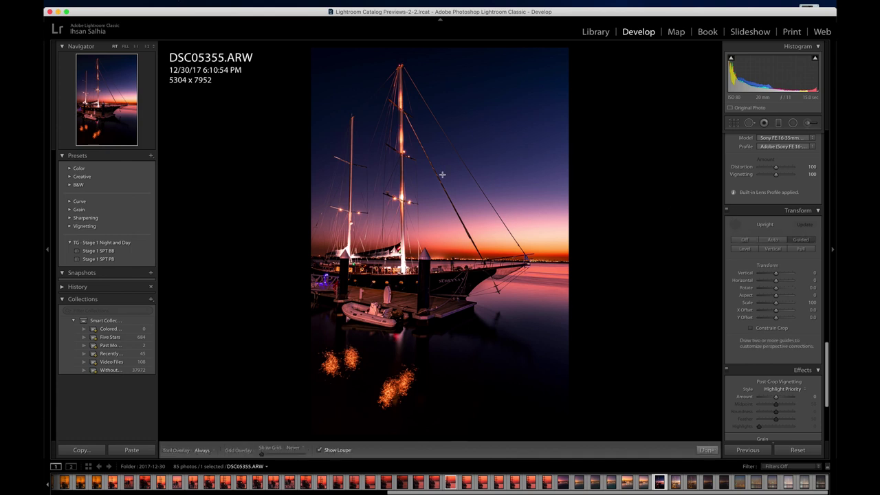
click(351, 174)
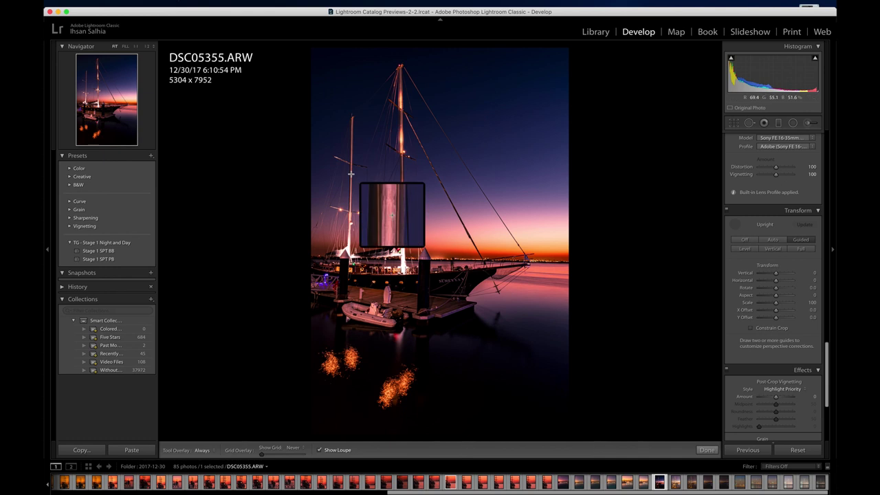
drag(351, 174, 350, 184)
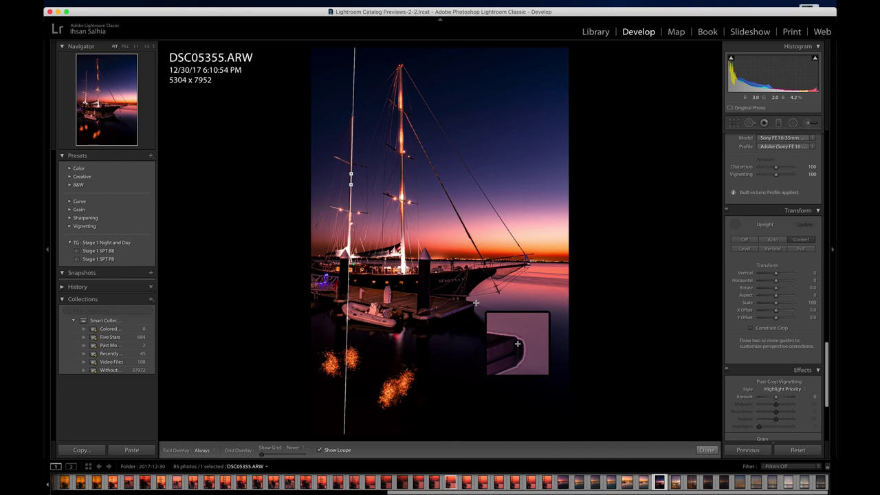
drag(475, 302, 476, 305)
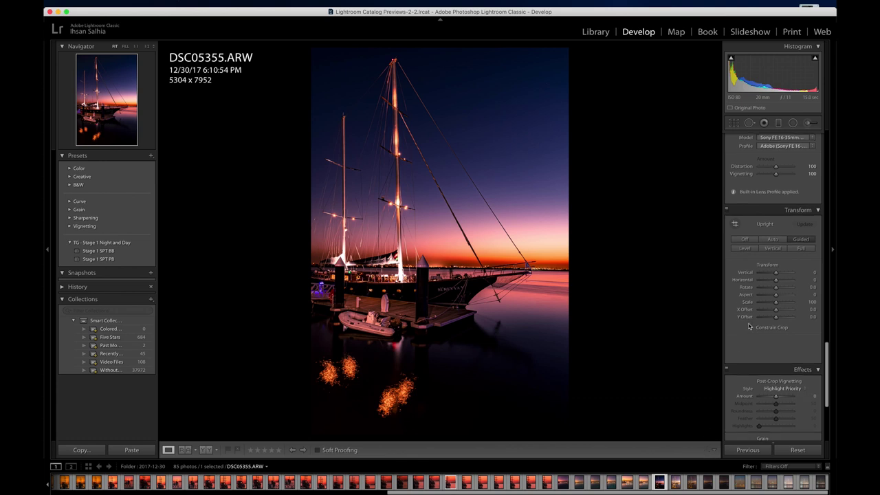
Try post-crop vignetting Amounts of -79, +100 and -100, and reset the Amount to 0
scroll(749, 325, down, 5)
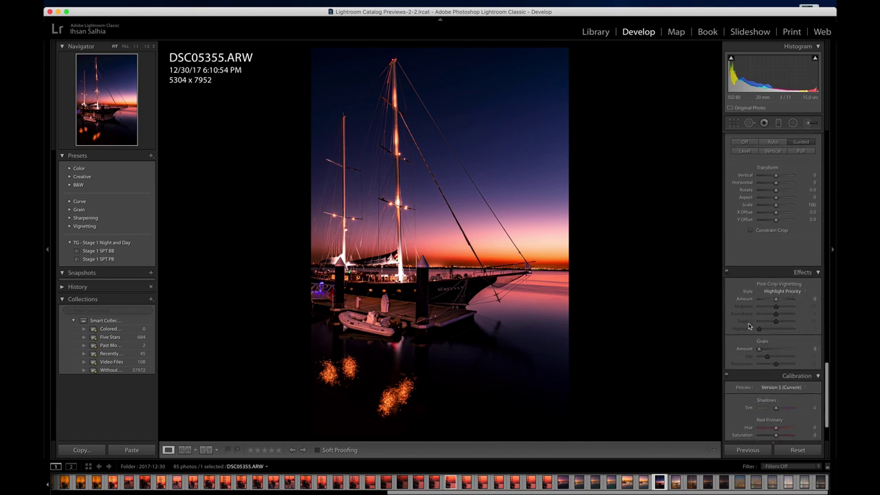
scroll(749, 326, down, 2)
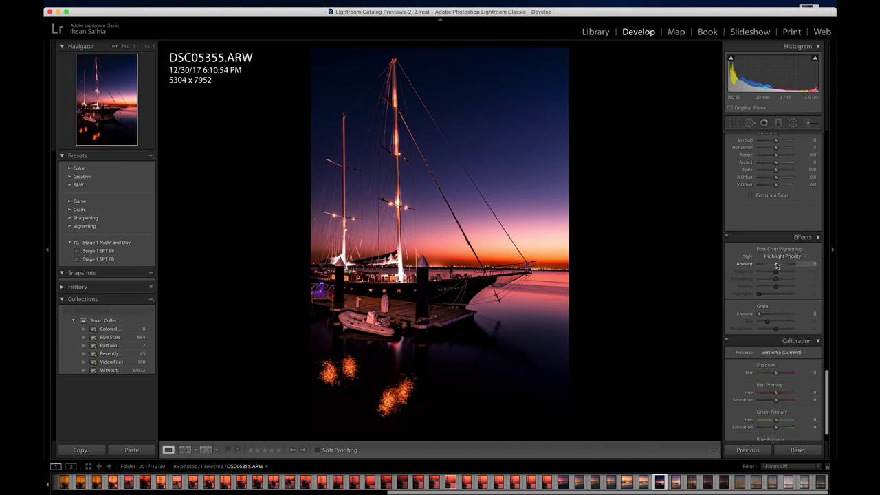
drag(775, 265, 762, 265)
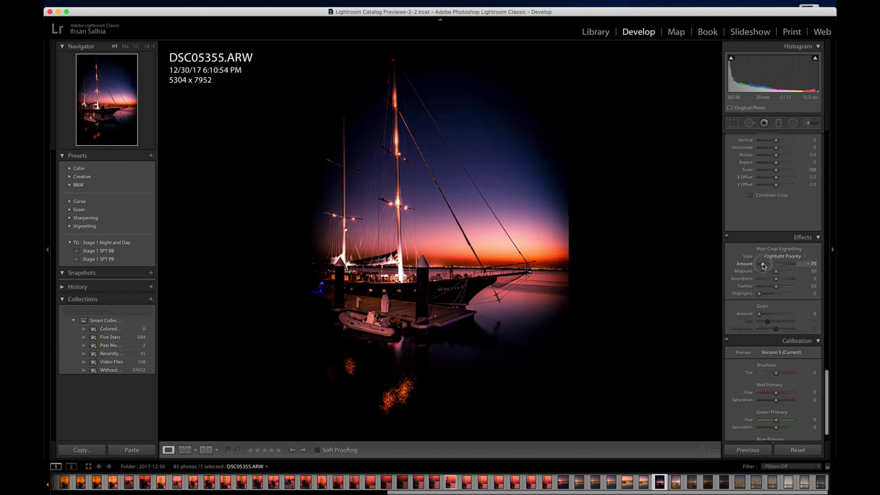
drag(763, 266, 792, 264)
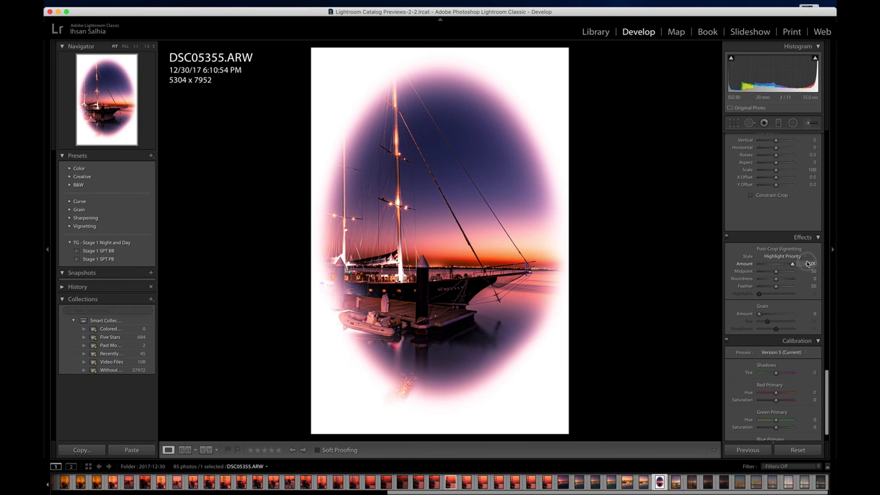
drag(808, 264, 759, 265)
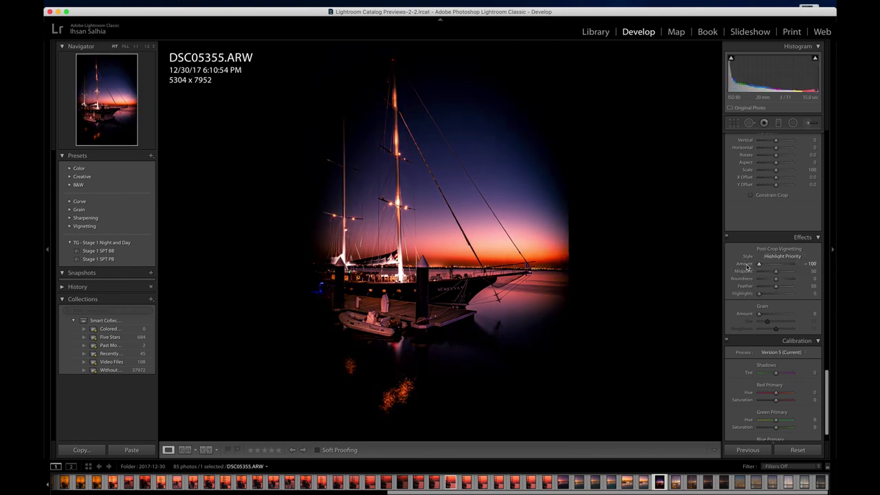
double_click(747, 266)
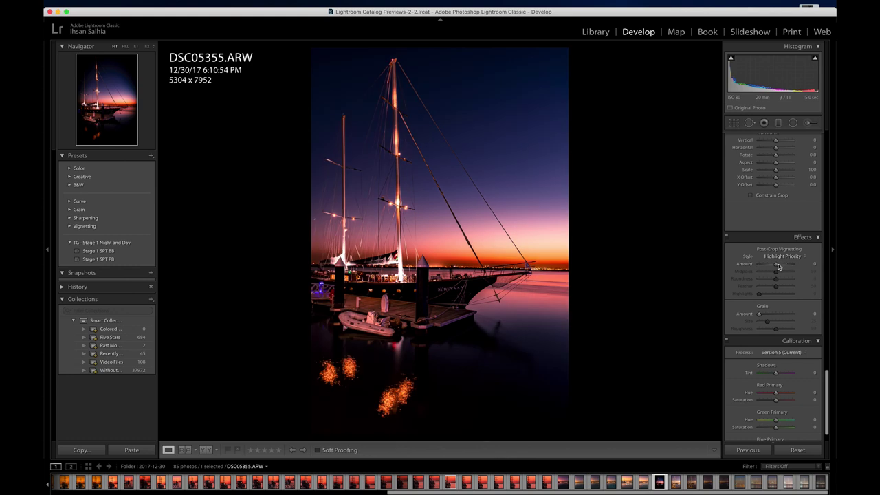
Try a strong post-crop vignette at Amount -100, and set Amount to -27 and Midpoint to 42
key(minus)
key(minus)
key(minus)
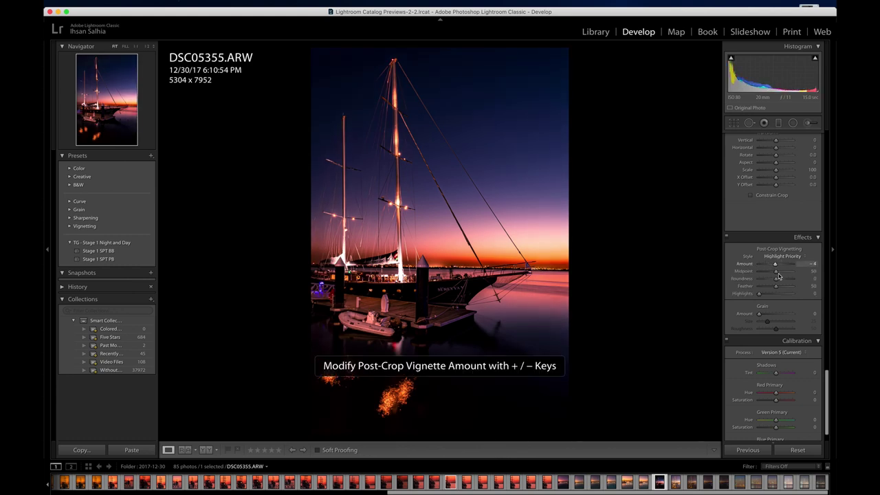
drag(776, 274, 722, 266)
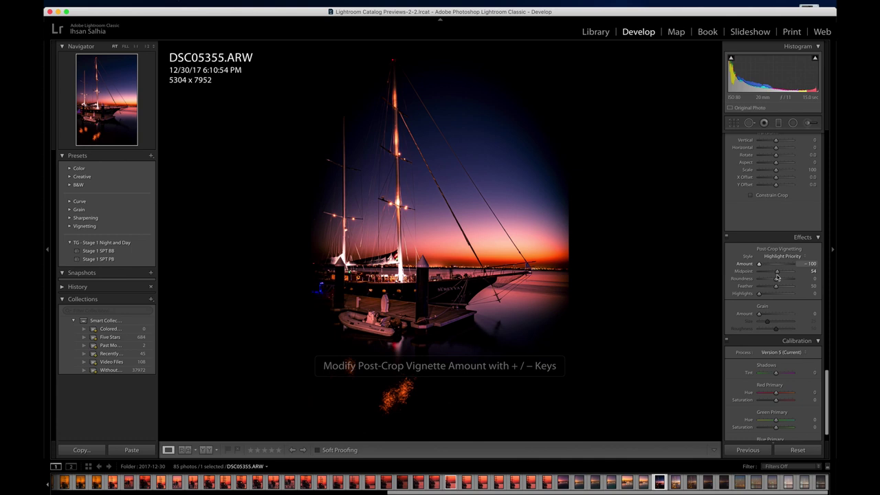
mouse_move(776, 273)
mouse_down()
mouse_move(742, 275)
mouse_move(803, 278)
mouse_move(777, 278)
mouse_move(771, 266)
mouse_up()
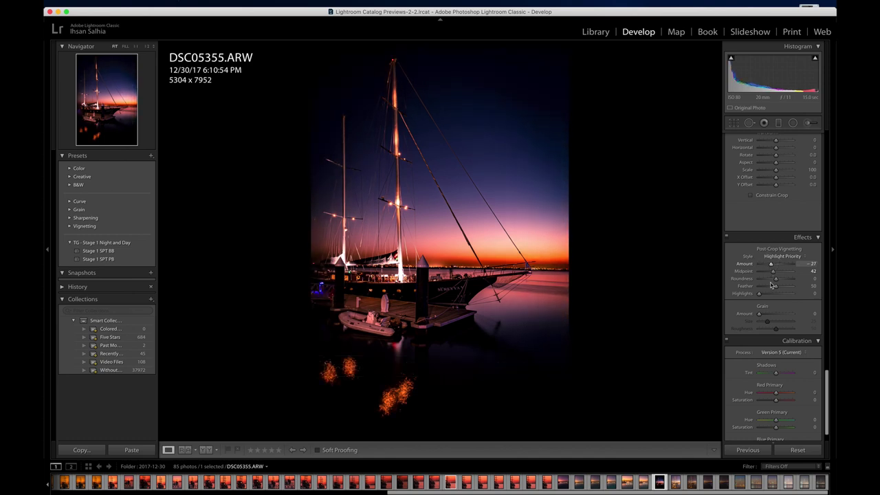
Try vignette Roundness at -100, and set Roundness to -59, Feather to 91 and Highlights to 91
drag(775, 279, 714, 289)
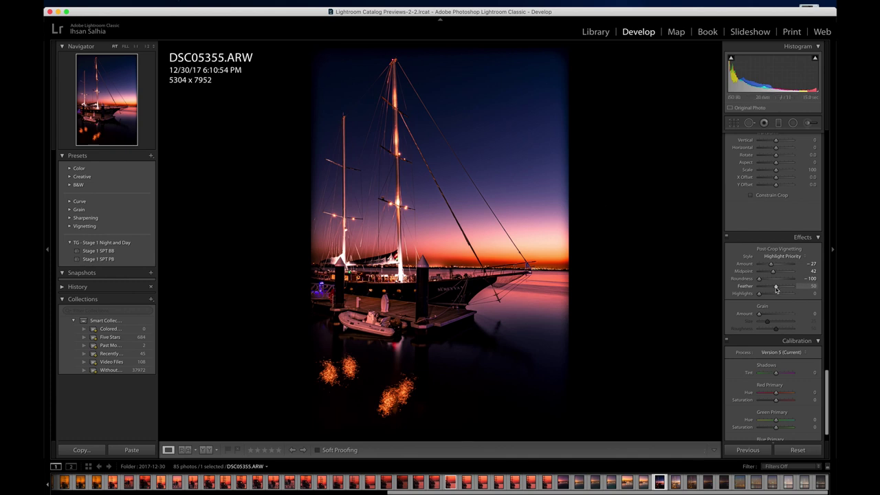
drag(759, 278, 789, 292)
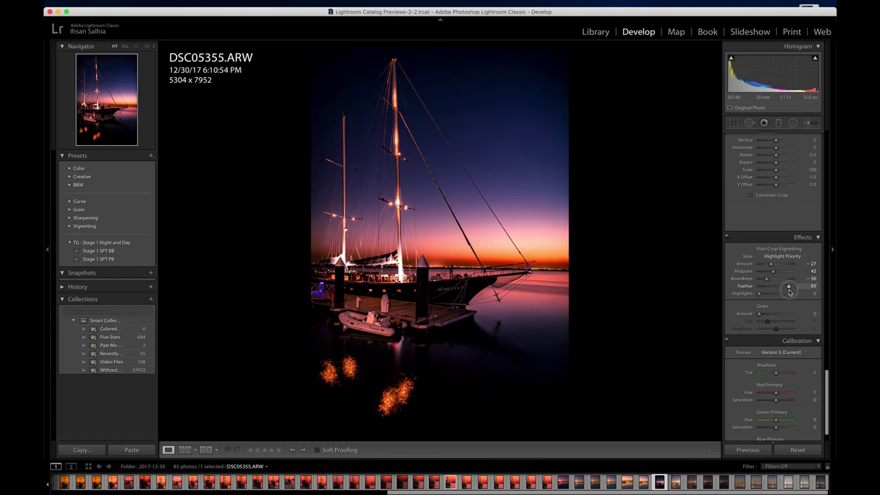
mouse_move(789, 291)
mouse_down()
mouse_move(751, 290)
mouse_move(804, 280)
mouse_move(770, 282)
mouse_move(825, 286)
mouse_move(752, 282)
mouse_move(791, 287)
mouse_up()
click(759, 295)
drag(786, 297, 787, 297)
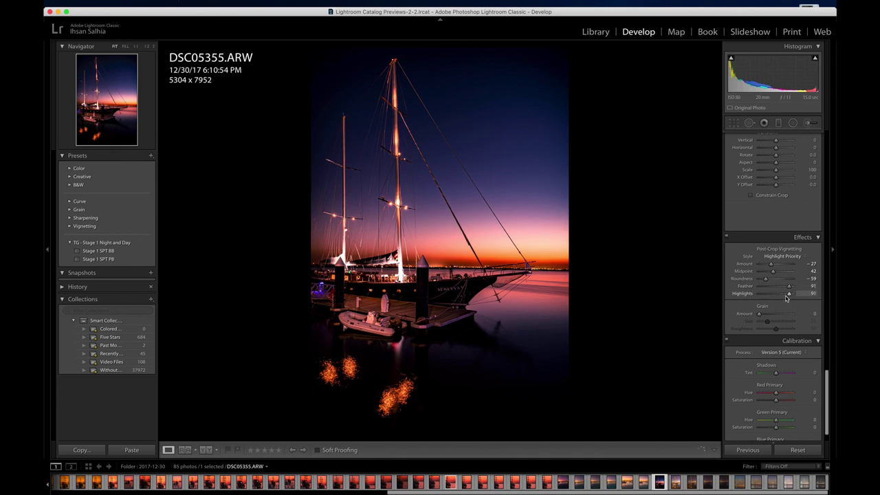
Try vignette Feather 0 with Highlights 12, and reset all the post-crop vignetting settings to their defaults
double_click(744, 287)
mouse_move(743, 294)
mouse_down()
mouse_move(830, 295)
mouse_move(751, 315)
mouse_move(773, 318)
mouse_move(735, 316)
mouse_move(772, 307)
mouse_move(756, 301)
mouse_up()
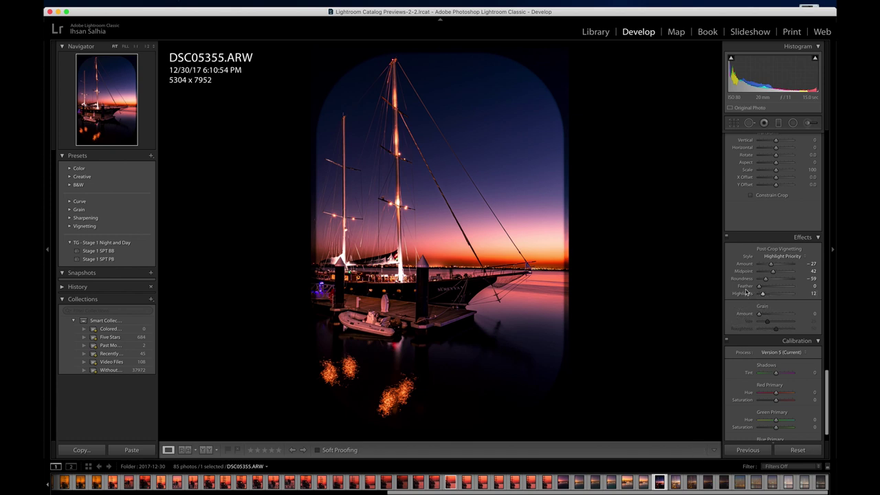
double_click(747, 287)
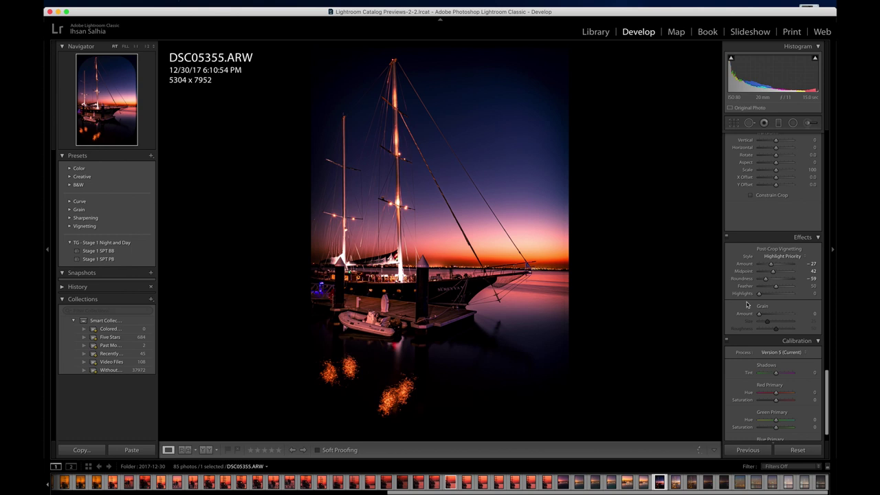
double_click(746, 279)
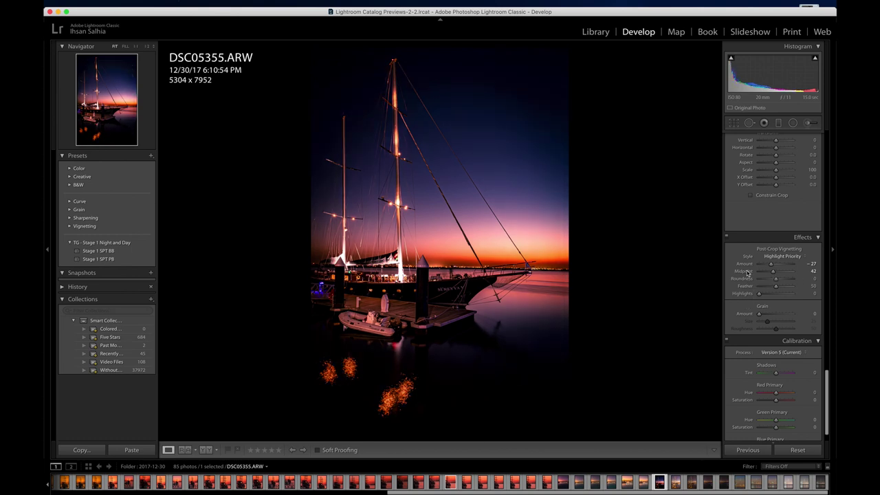
double_click(747, 267)
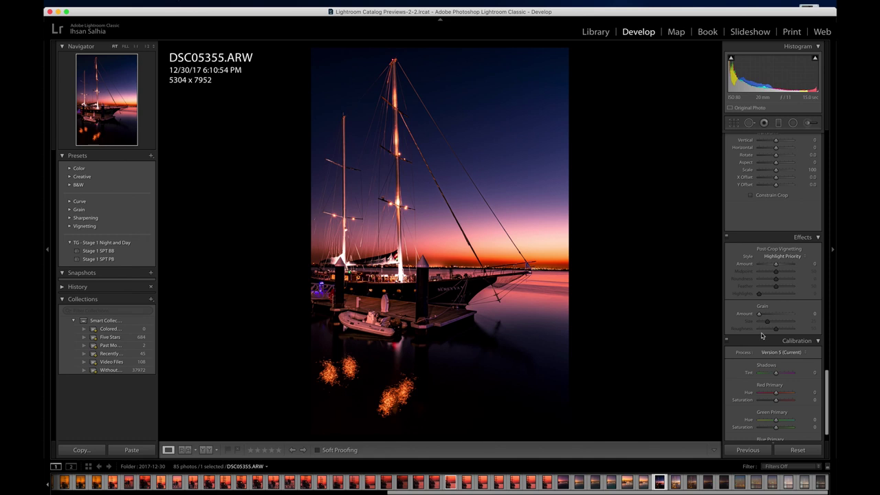
scroll(743, 320, down, 2)
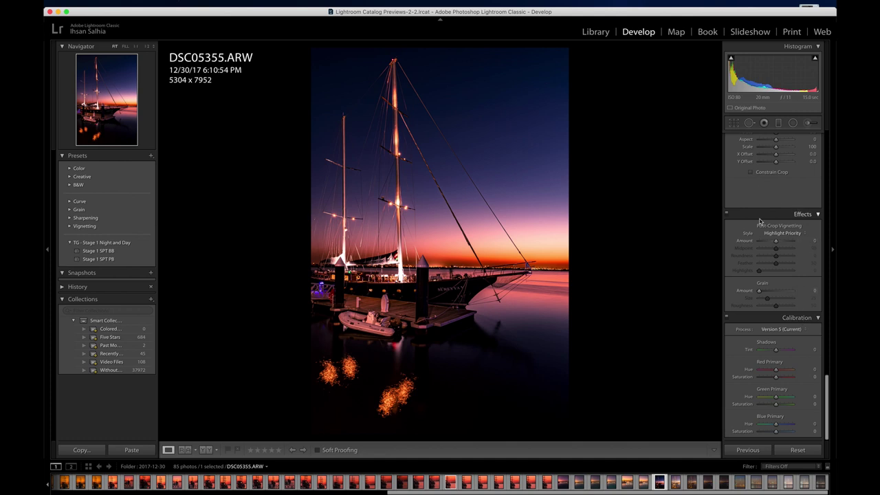
scroll(759, 221, up, 6)
scroll(759, 220, up, 10)
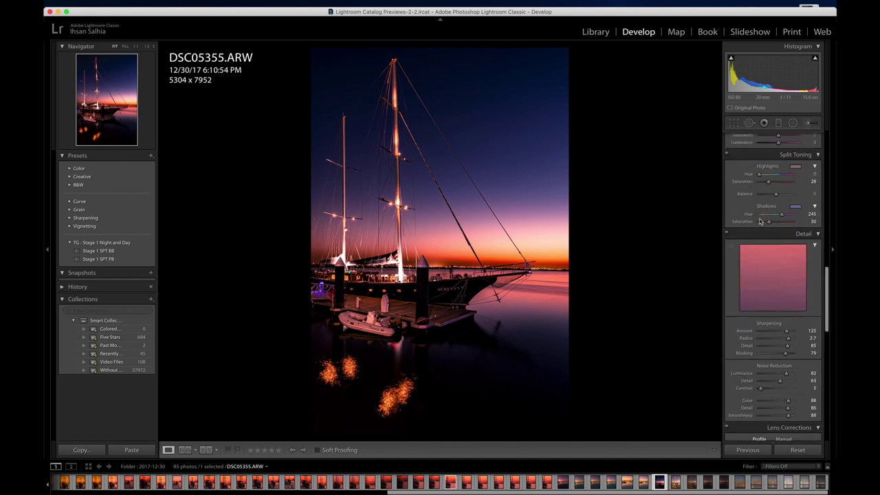
scroll(760, 221, up, 10)
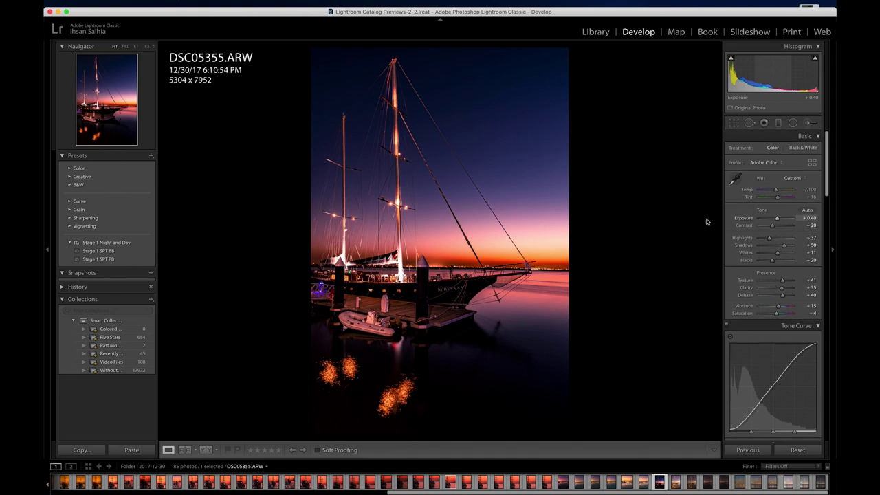
Examine the sky of the yacht photo at full magnification, from the horizon up to the dark upper area, for dust spots
click(466, 201)
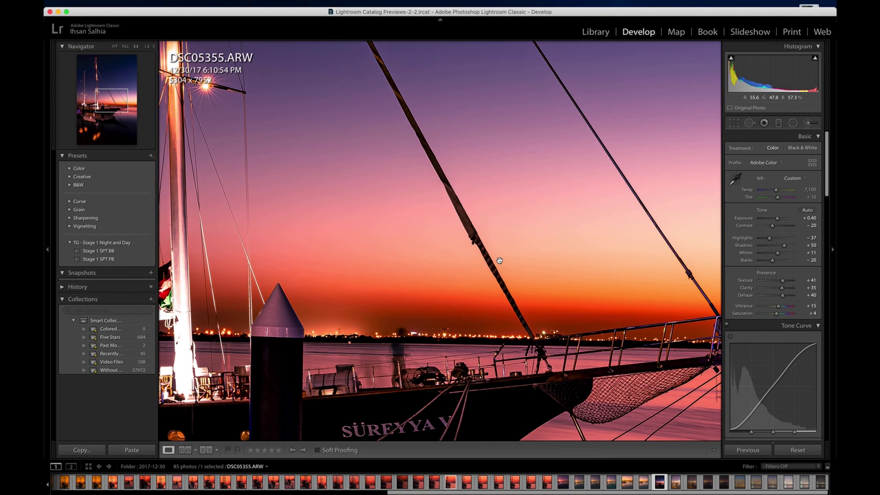
scroll(498, 260, up, 3)
scroll(499, 260, up, 5)
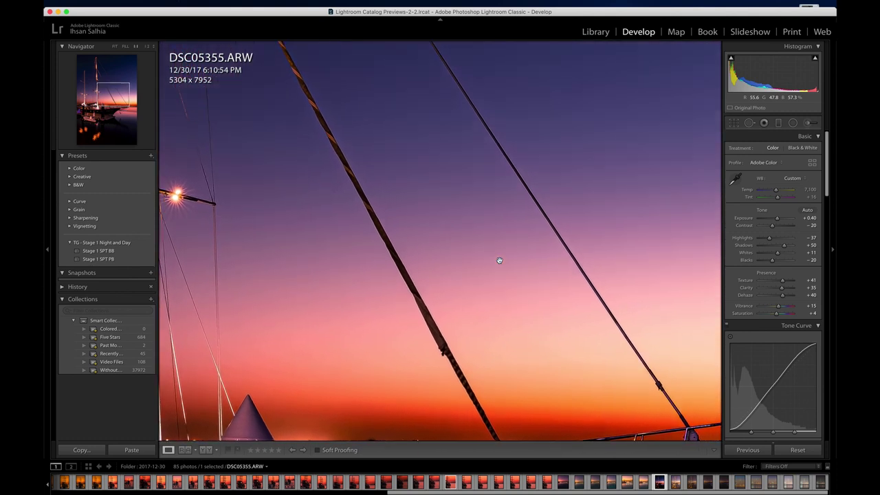
scroll(499, 267, right, 10)
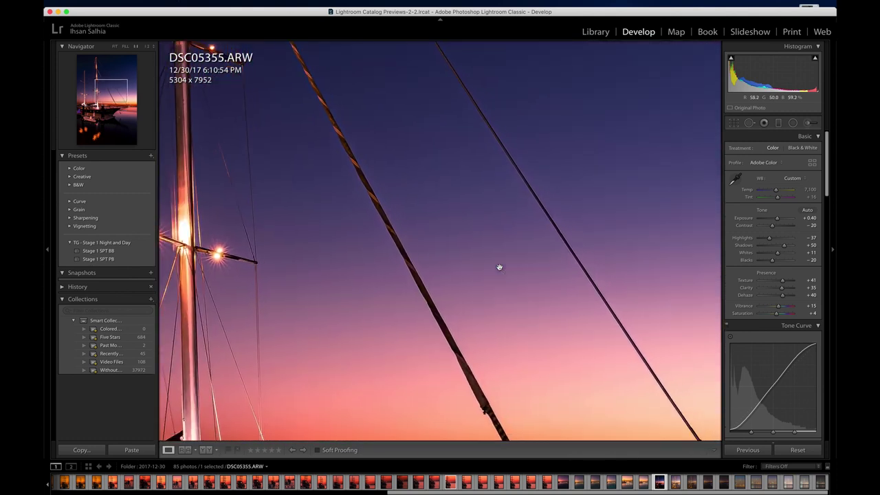
scroll(499, 265, down, 5)
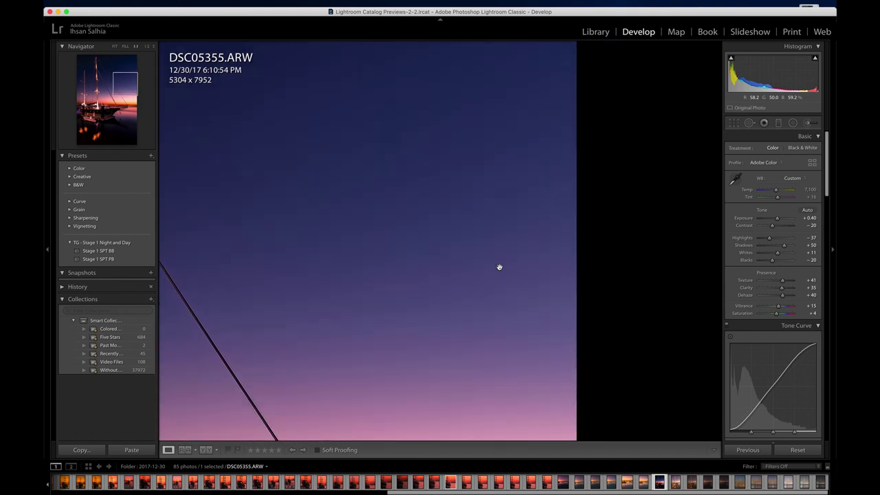
scroll(499, 265, up, 10)
scroll(536, 250, left, 5)
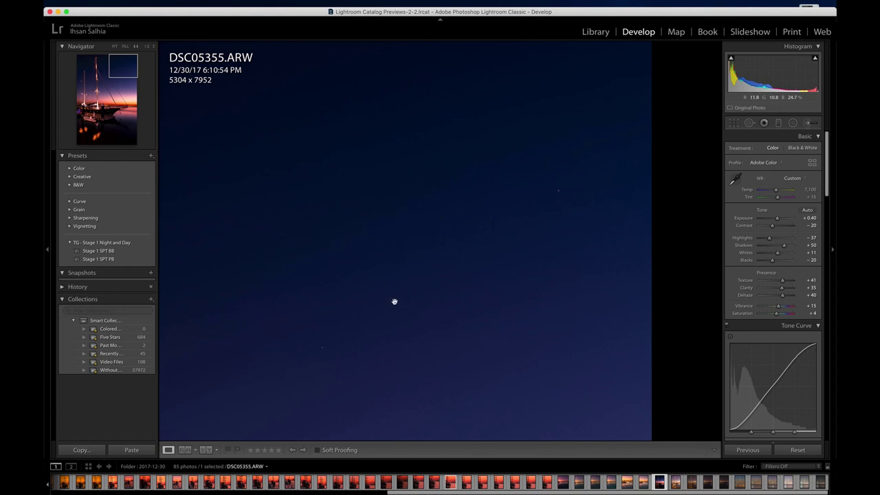
Clone out the higher bright speck in the dark sky using Spot Removal at size 21, Feather 40 and Opacity 100
click(750, 123)
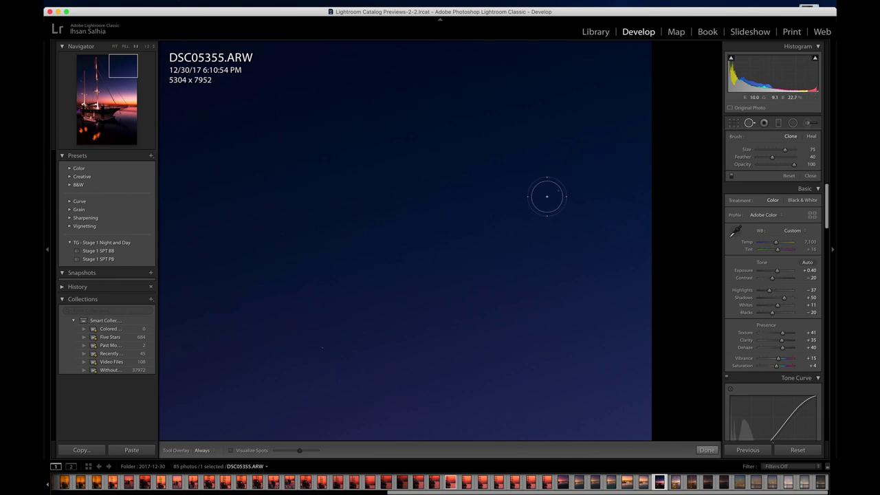
scroll(557, 193, up, 2)
scroll(557, 194, up, 2)
scroll(557, 193, down, 5)
scroll(557, 194, up, 6)
scroll(558, 194, down, 3)
scroll(557, 194, up, 4)
scroll(557, 194, up, 2)
scroll(557, 194, down, 3)
scroll(557, 194, up, 1)
scroll(557, 194, down, 2)
scroll(557, 194, down, 7)
scroll(557, 194, down, 4)
click(558, 190)
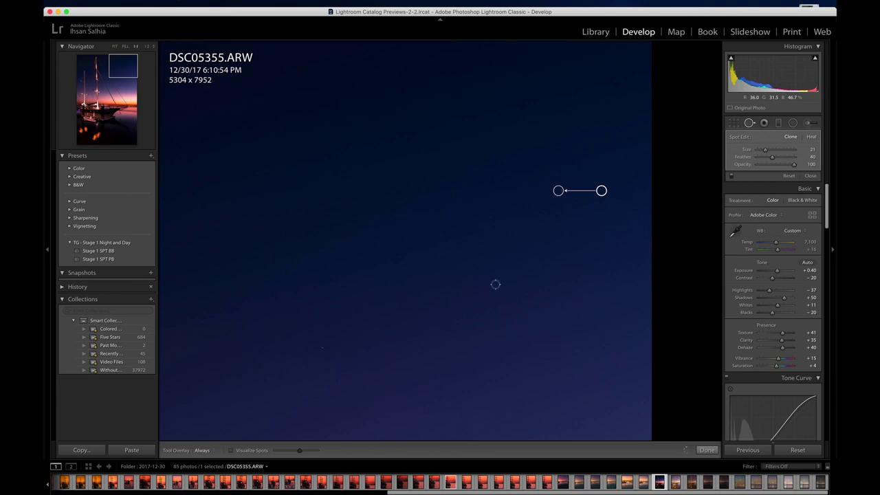
click(493, 256)
key(super+z)
key(super+z)
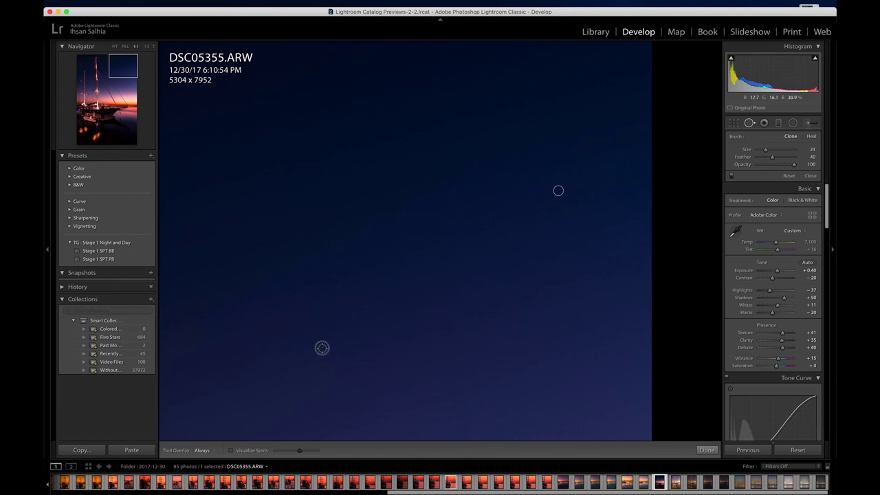
Clone out the second speck lower in the sky at size 21, and check the cleaned sky
click(321, 348)
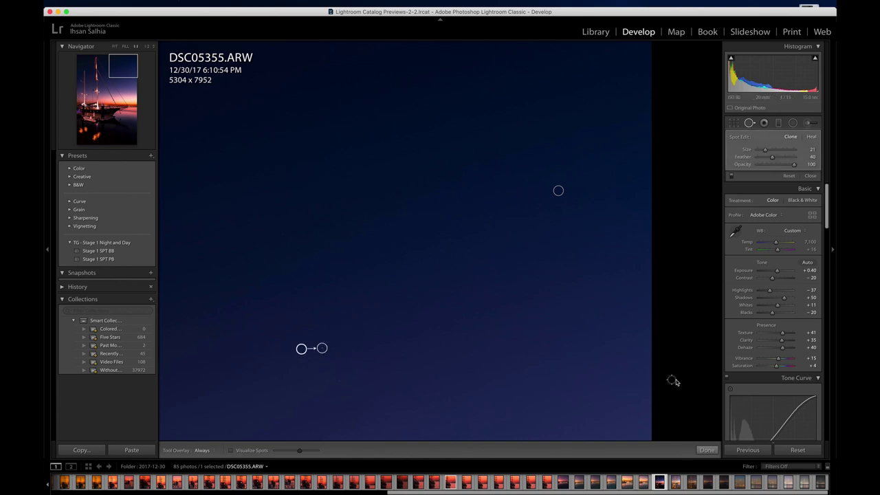
click(704, 449)
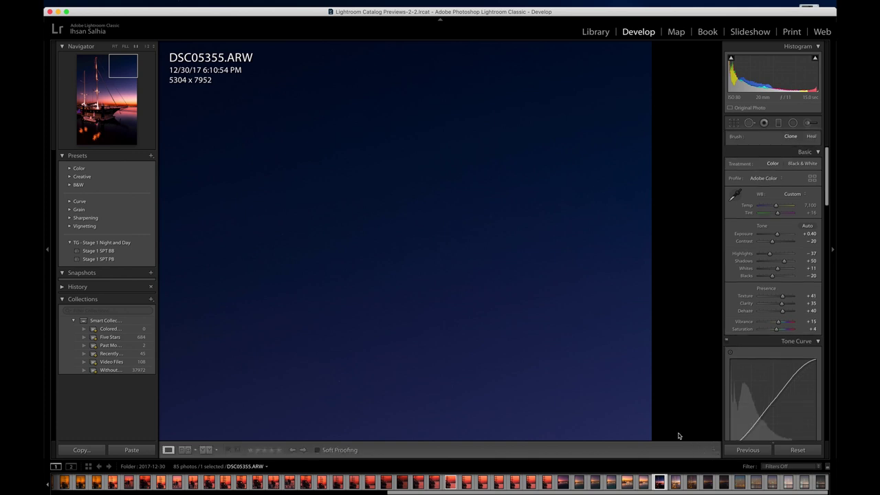
scroll(560, 235, down, 5)
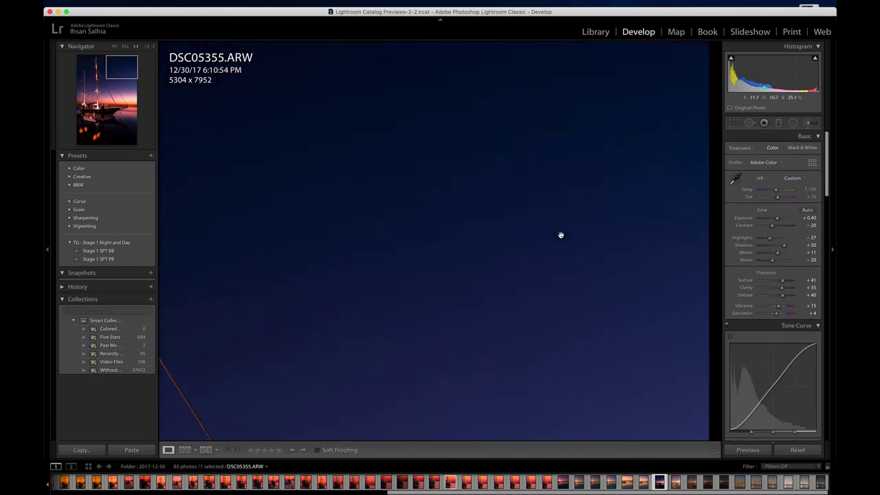
scroll(560, 235, left, 3)
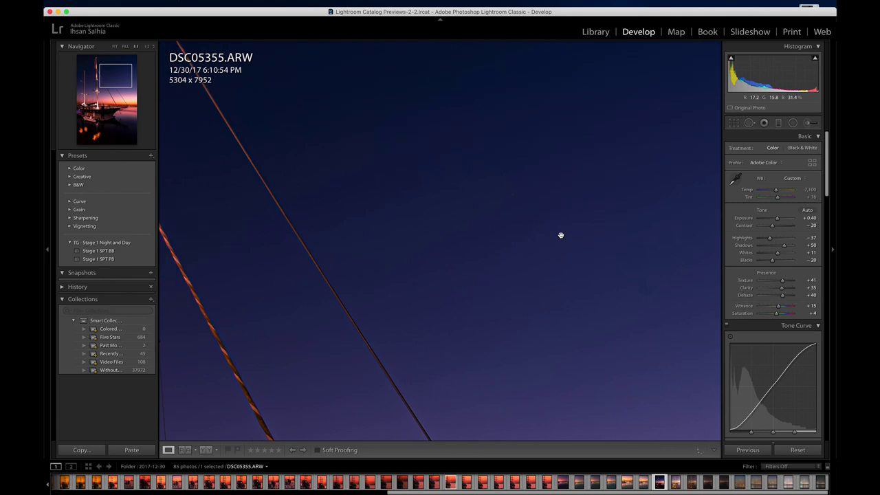
scroll(560, 235, left, 5)
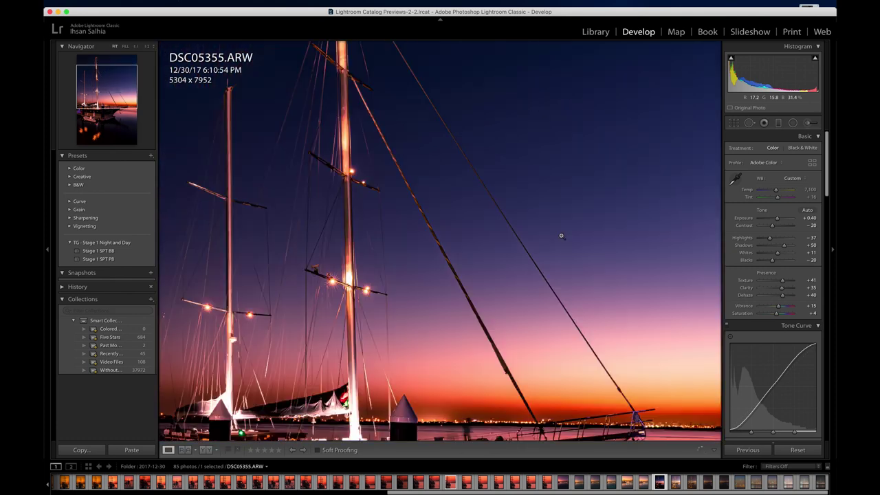
click(560, 235)
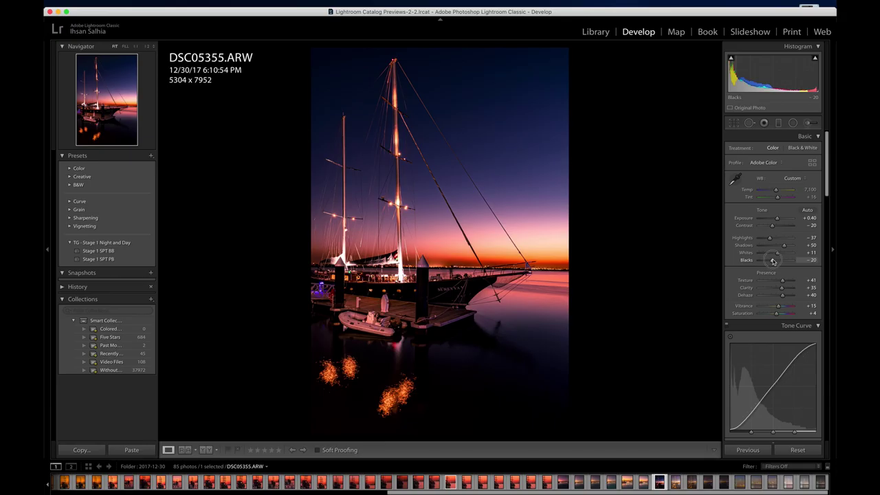
Set Blacks to +30 and Contrast to -37 for the whole photo
drag(773, 261, 782, 261)
drag(771, 229, 770, 228)
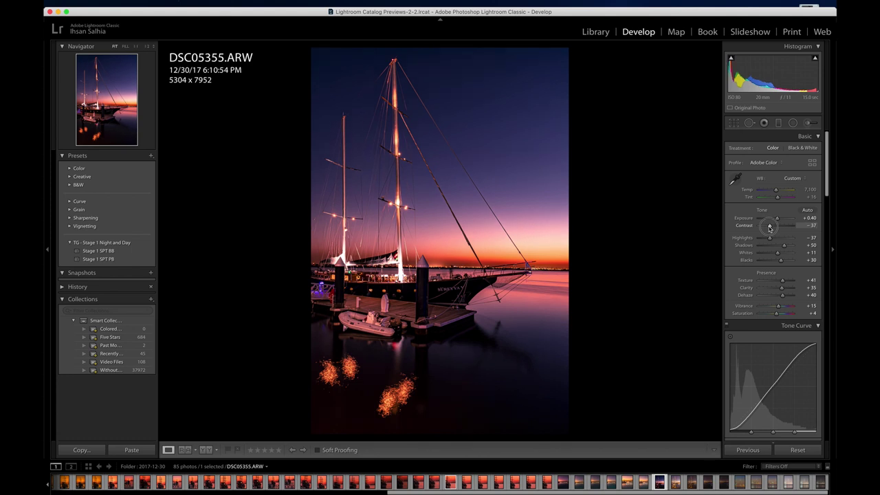
Try white balance Temp values of 7,612, 4,216 and 6,972, and return Temp to 7,100
click(776, 193)
drag(777, 193, 778, 193)
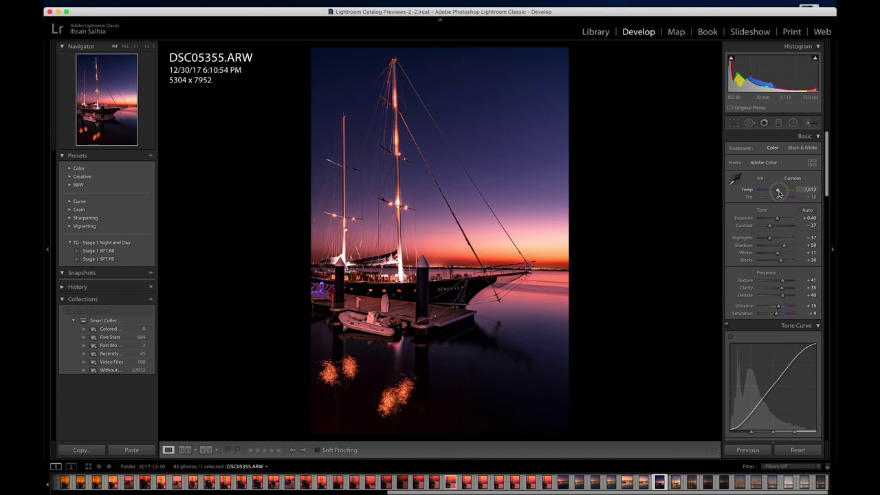
drag(778, 193, 767, 191)
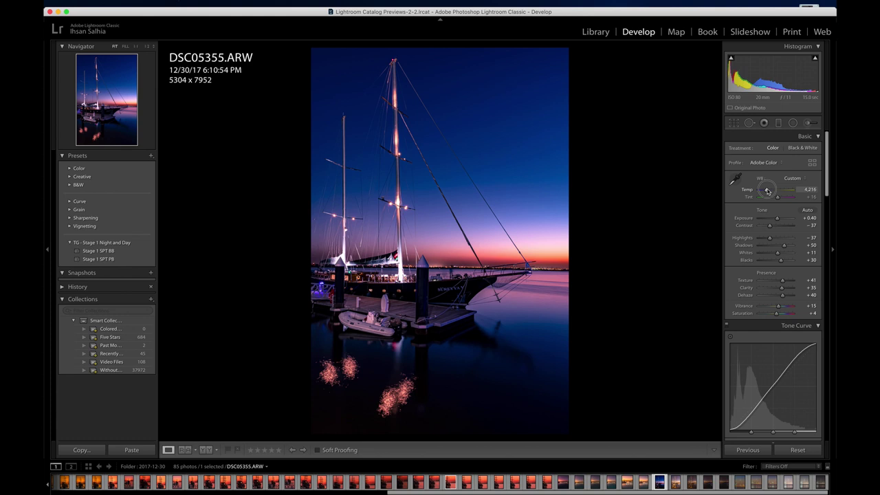
drag(768, 190, 775, 192)
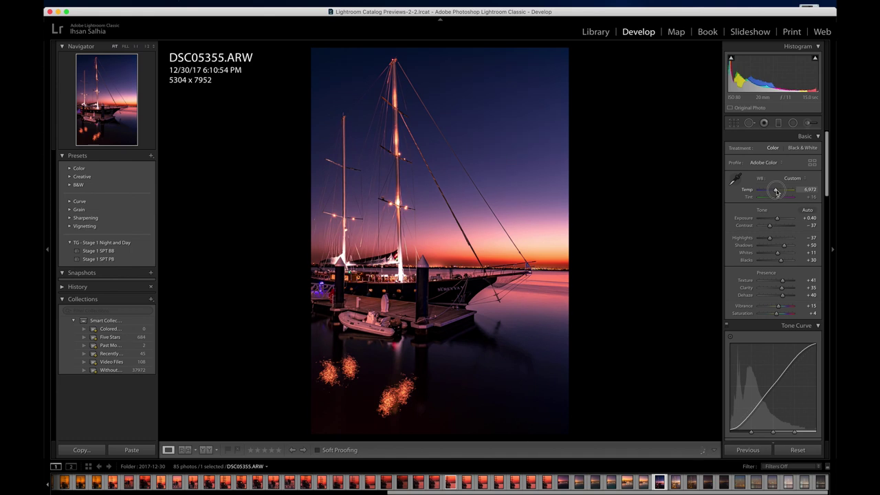
drag(776, 192, 777, 193)
Set Tint to +22 and Exposure to +0.65
drag(780, 199, 778, 198)
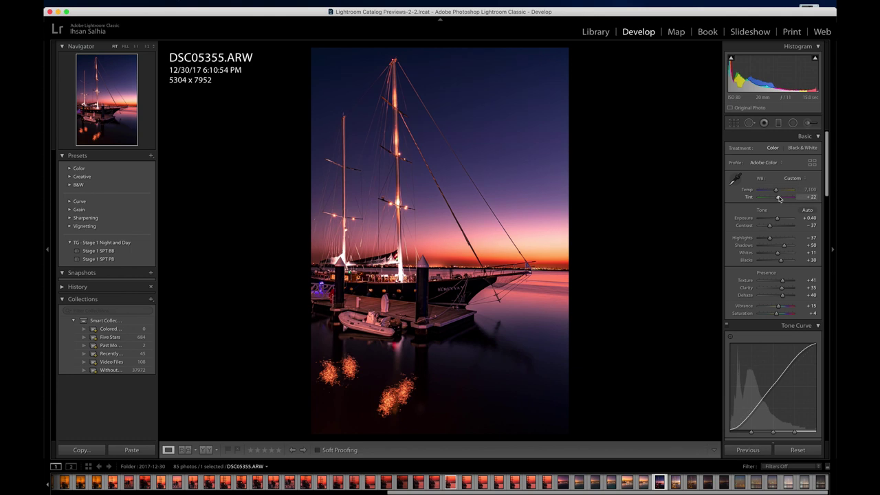
drag(776, 218, 779, 220)
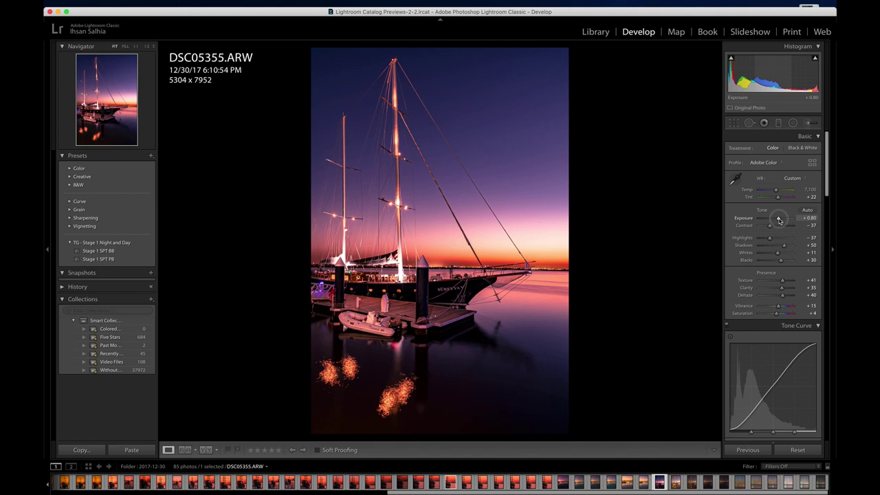
drag(780, 220, 778, 219)
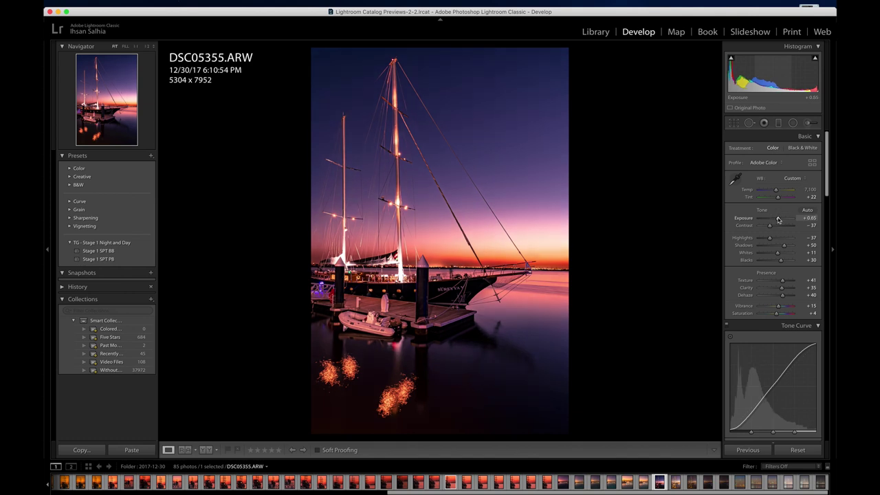
drag(778, 219, 778, 219)
Place a small radial filter on the bright base of the main mast, and set its Highlights to -31 with highlight clipping shown
mouse_move(815, 59)
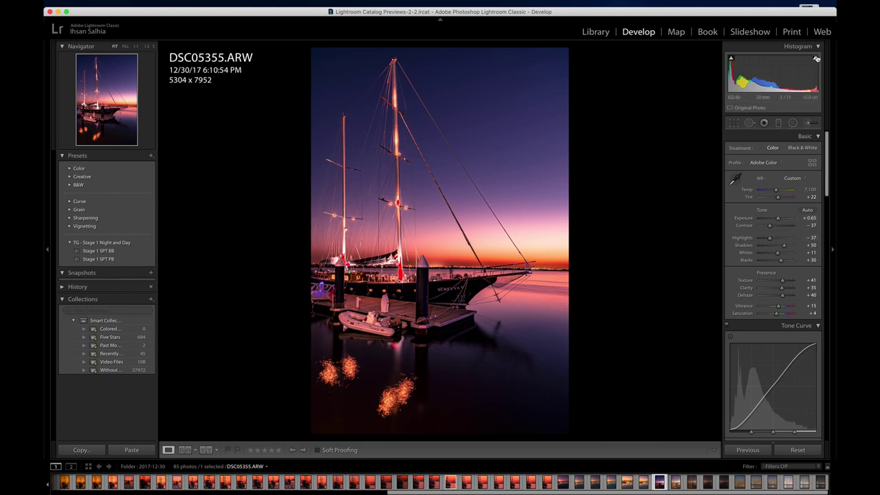
mouse_move(730, 61)
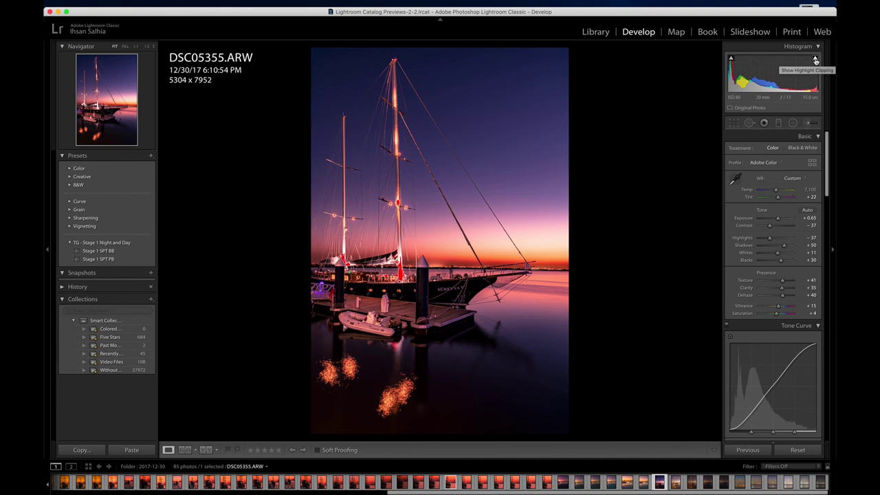
click(792, 124)
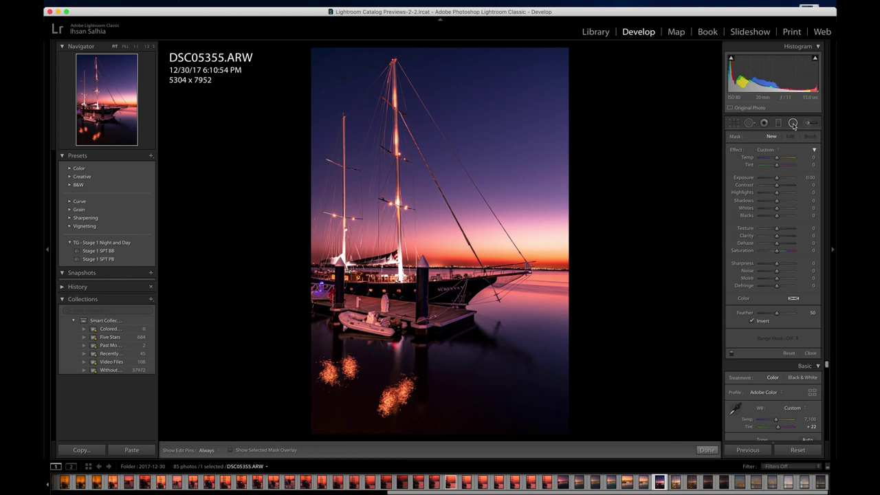
mouse_move(398, 251)
mouse_down()
mouse_move(403, 280)
mouse_move(396, 247)
mouse_up()
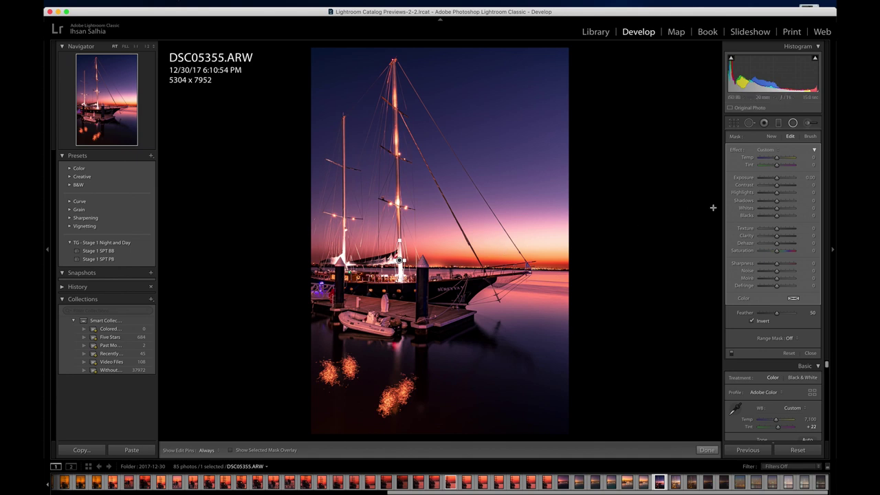
click(815, 59)
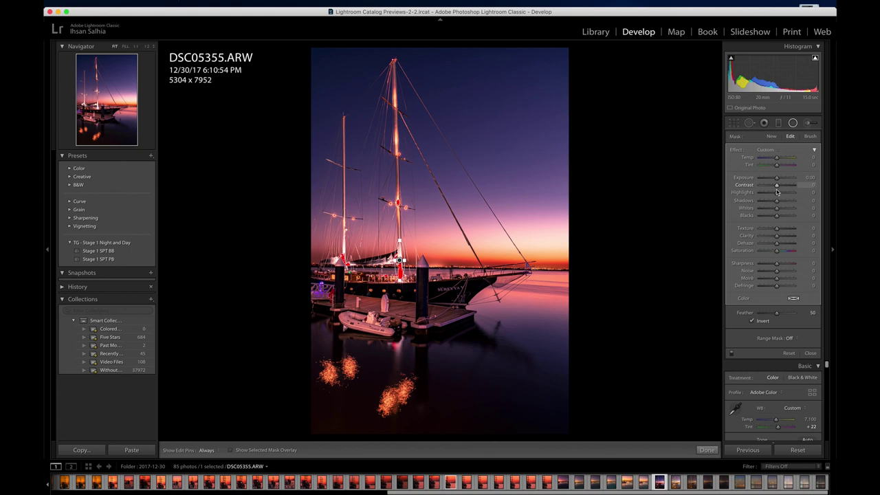
drag(773, 193, 771, 193)
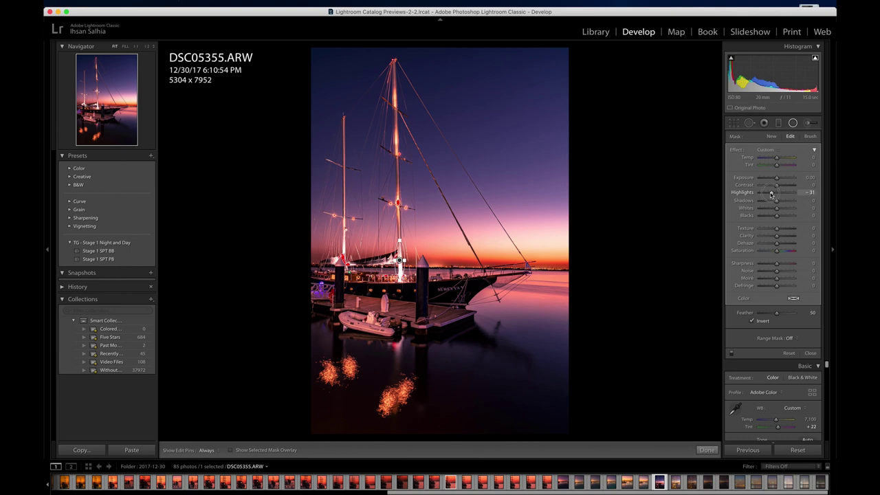
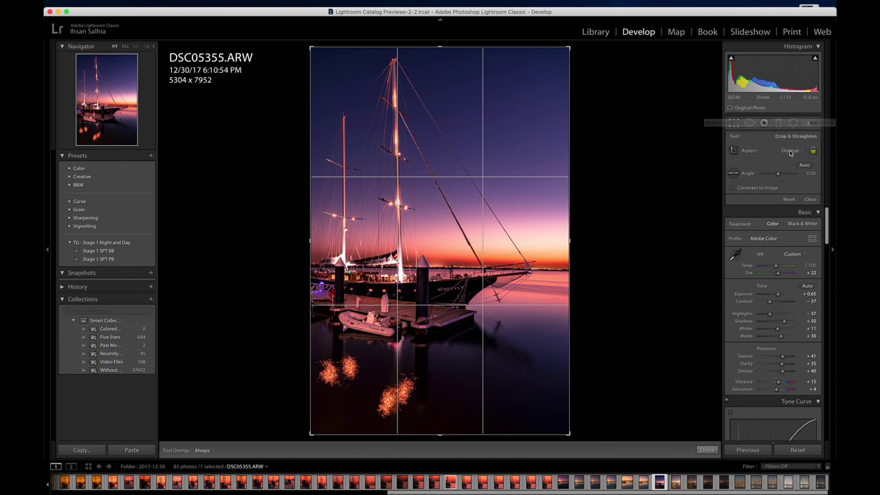
Set the crop aspect ratio to 4 x 5 / 8 x 10 and reposition the photo so the crop keeps its upper part
click(790, 152)
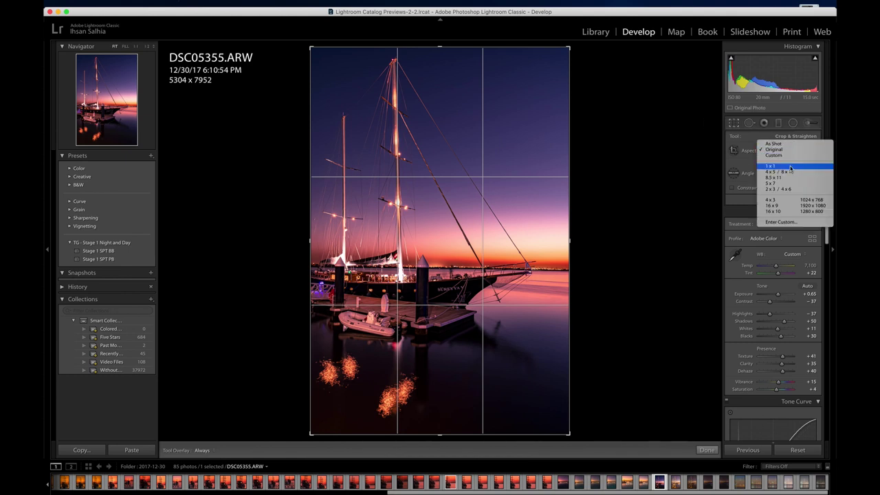
click(790, 172)
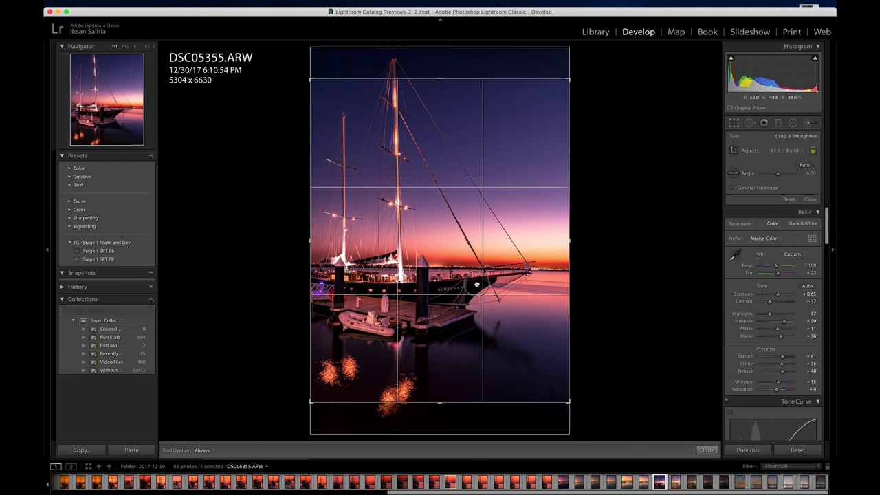
drag(476, 284, 478, 244)
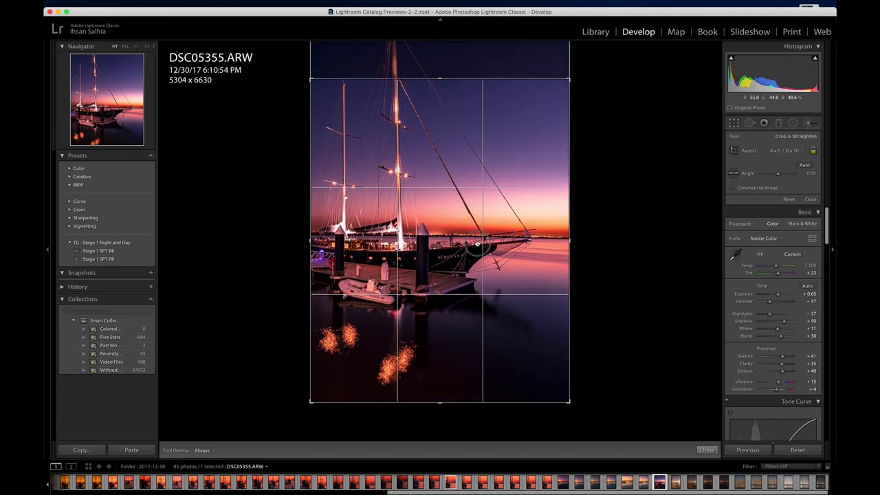
drag(492, 270, 495, 380)
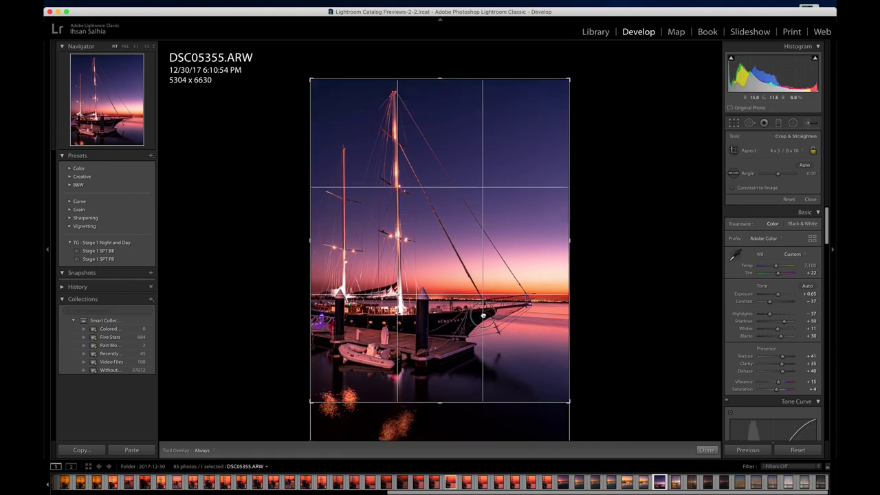
drag(482, 294, 480, 273)
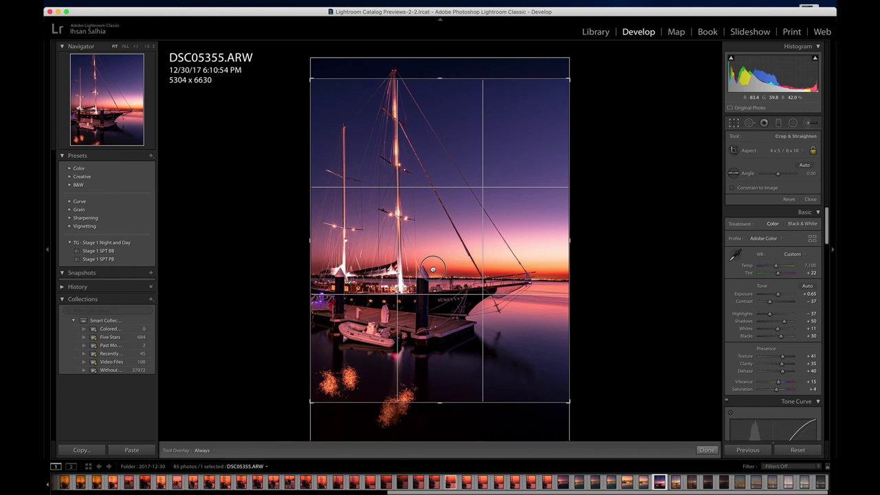
drag(432, 270, 434, 291)
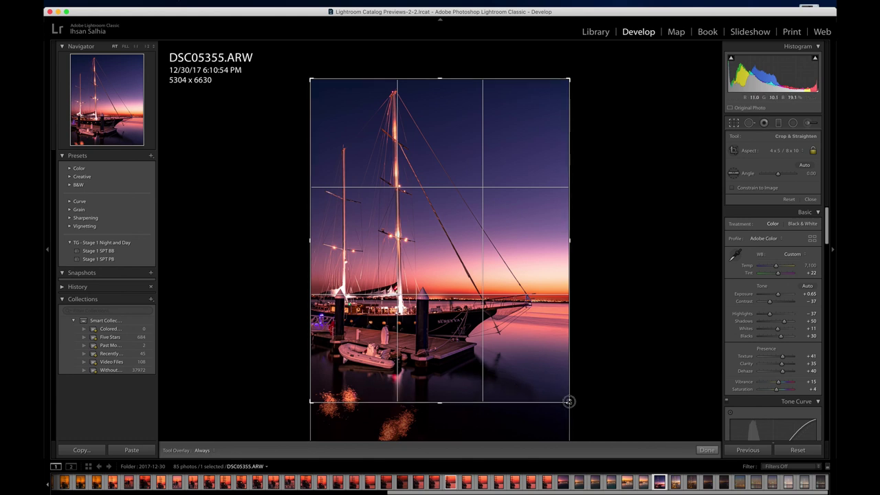
Tighten the crop to about 4975 x 6219 pixels, trimming the photo's right side and the water below the dock, and apply it
drag(569, 401, 560, 400)
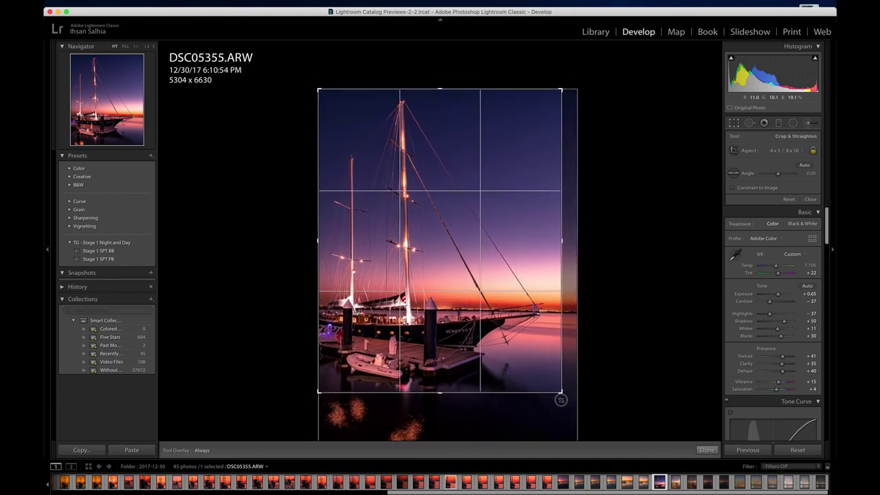
drag(561, 400, 560, 399)
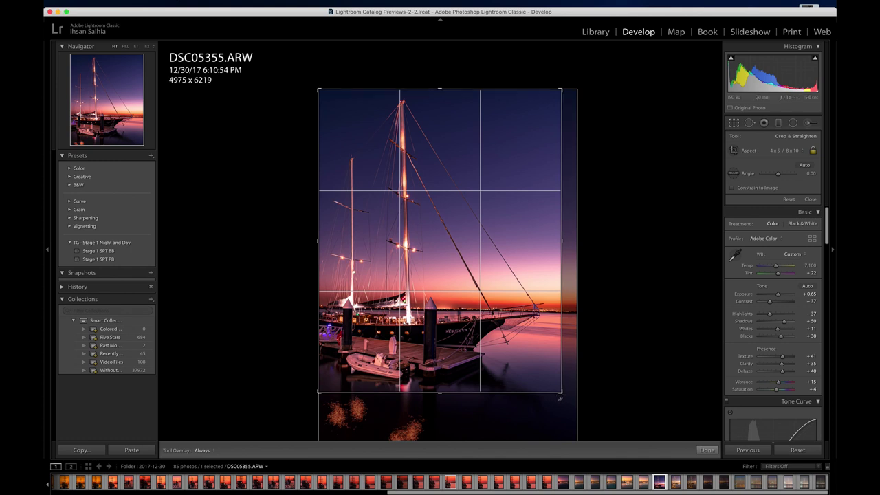
click(709, 449)
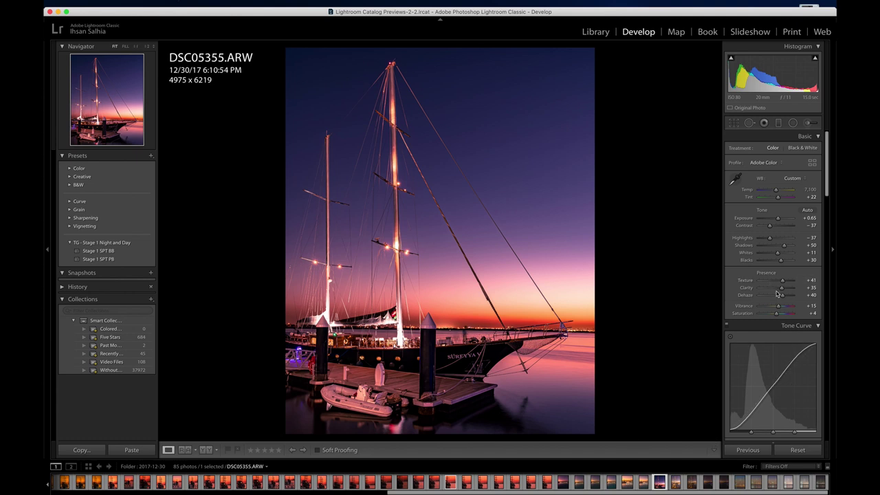
Reduce the Presence effects by setting Texture to +35, Clarity to +30 and Dehaze to +24
drag(782, 280, 779, 296)
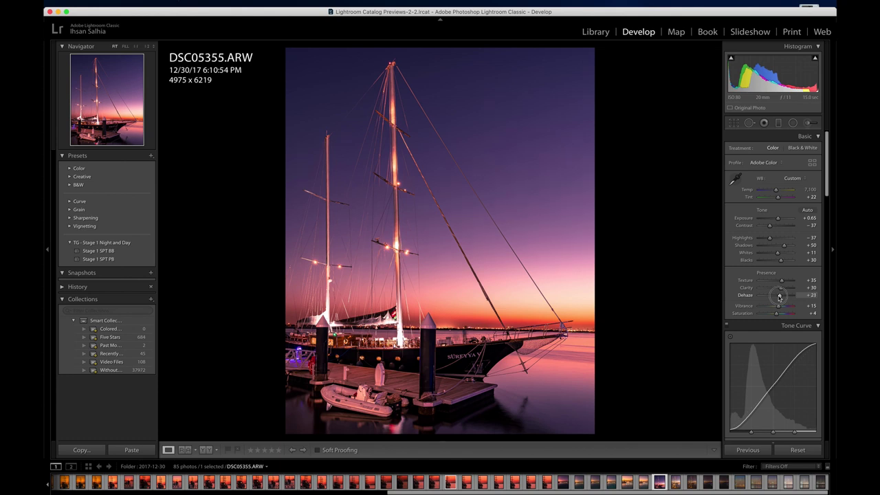
drag(779, 296, 780, 297)
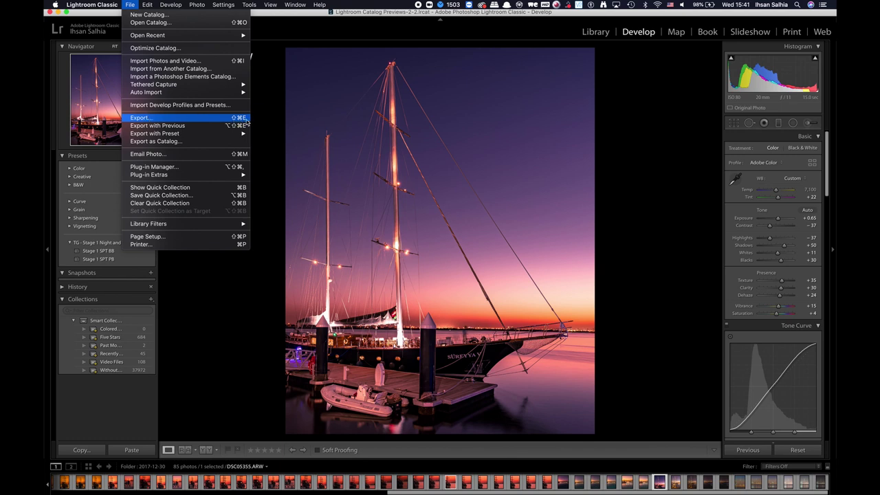
Open the export settings for the photo and browse the Rendered 2020 destination folder without changing it
click(282, 151)
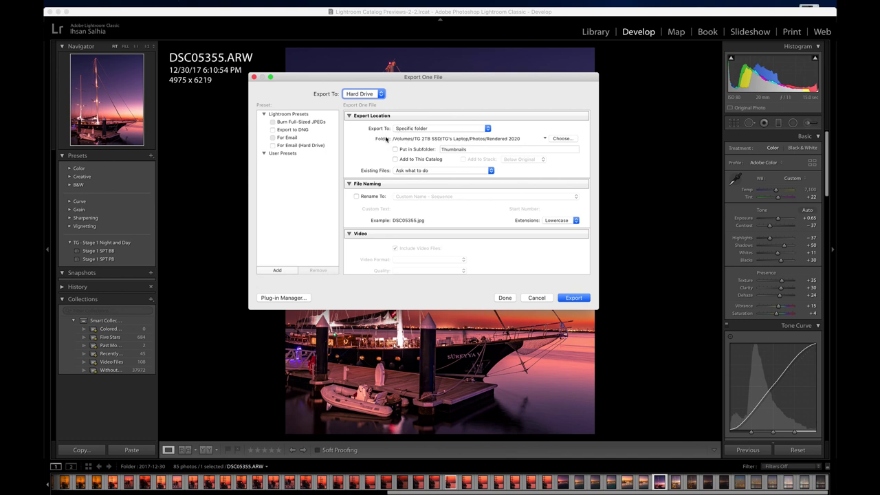
click(553, 139)
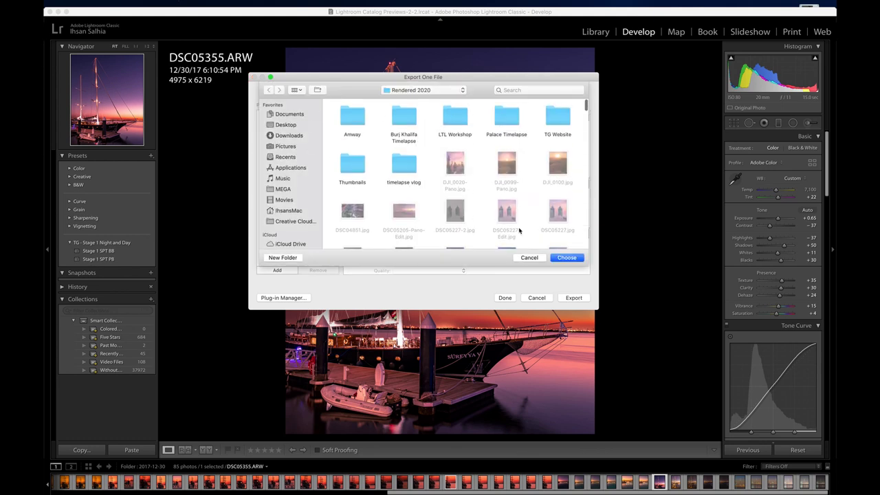
click(537, 258)
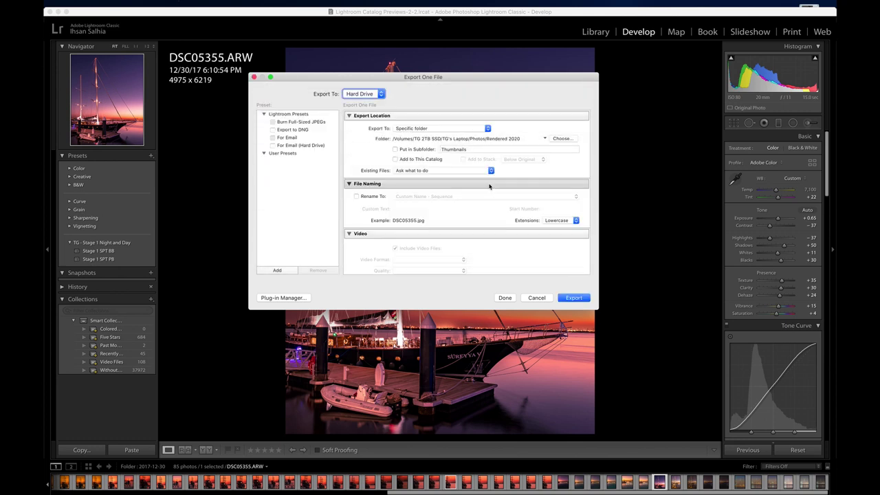
Review the export location, file naming and file settings, and choose sRGB as the color space
scroll(489, 186, down, 5)
scroll(489, 186, up, 5)
scroll(489, 187, down, 1)
scroll(490, 186, down, 5)
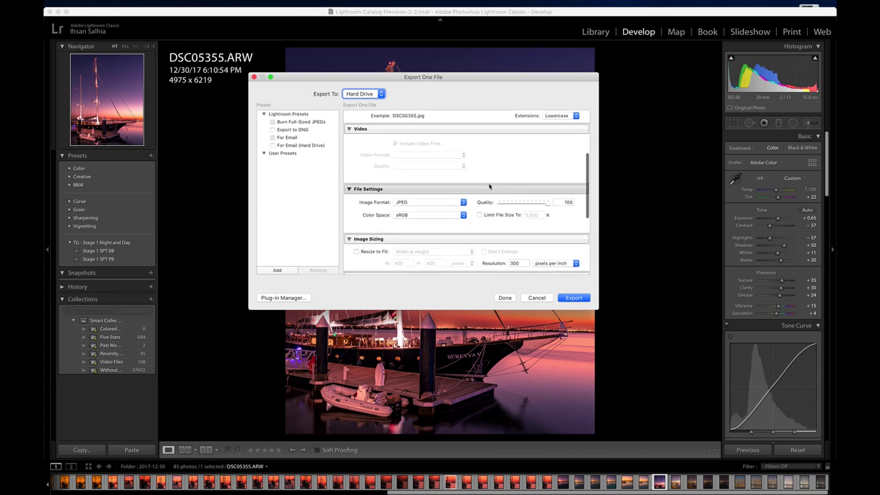
scroll(489, 186, up, 3)
scroll(489, 187, down, 3)
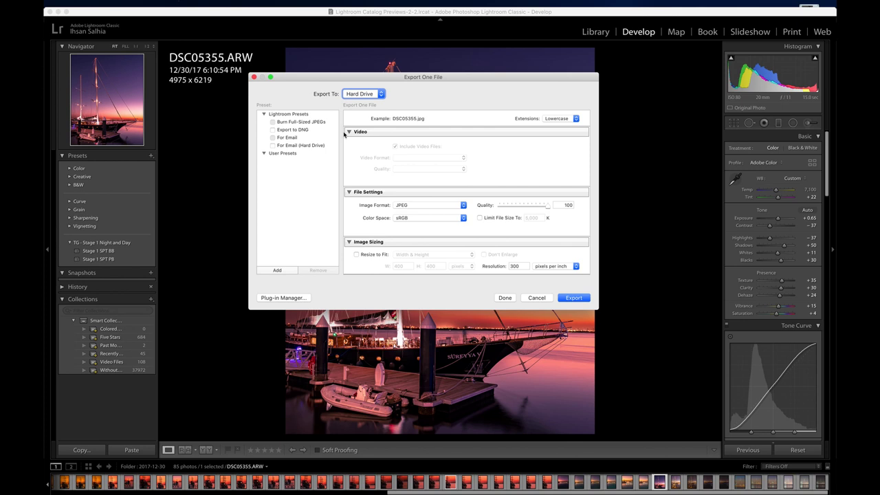
scroll(354, 172, down, 3)
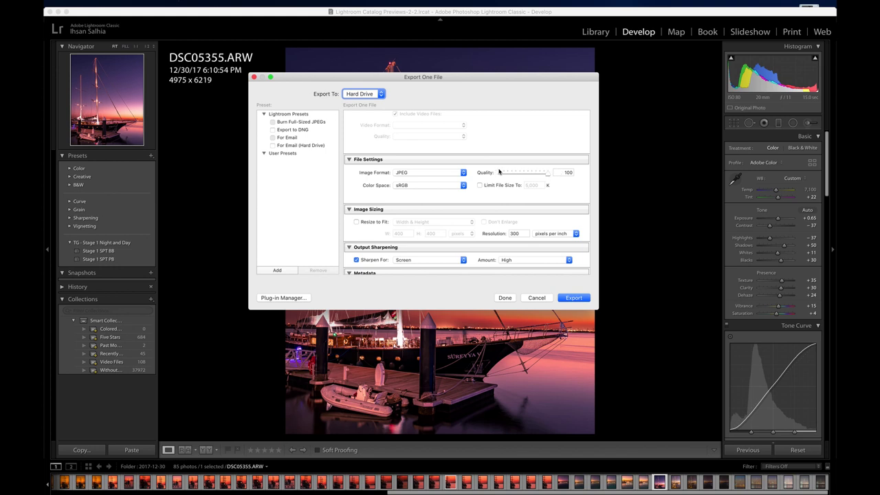
click(407, 185)
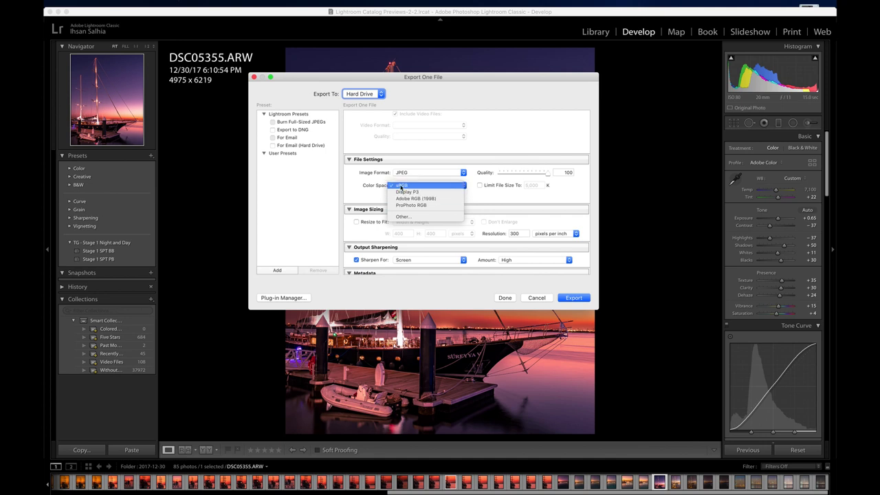
click(403, 186)
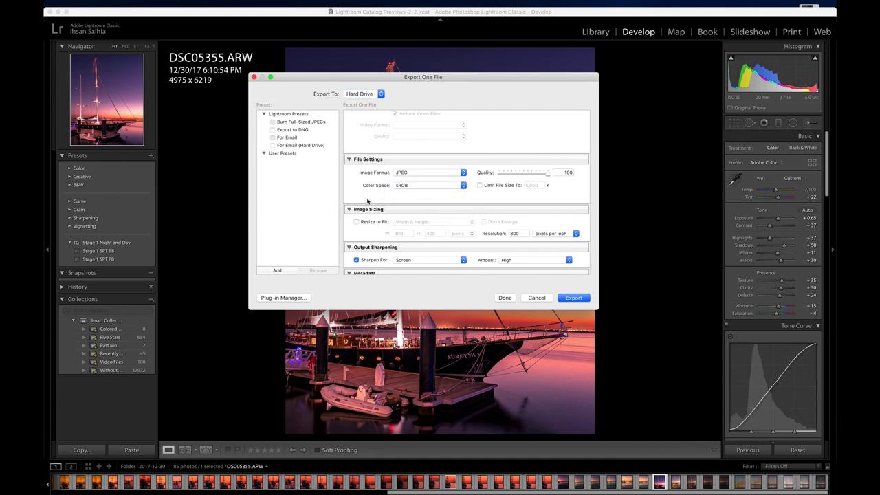
Try the Resize to Fit option for the exported image and turn it off again
scroll(367, 201, down, 3)
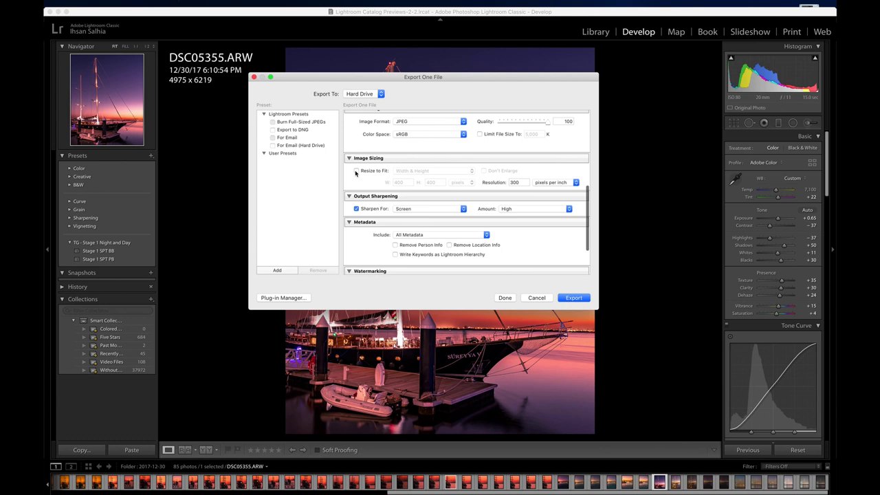
click(356, 172)
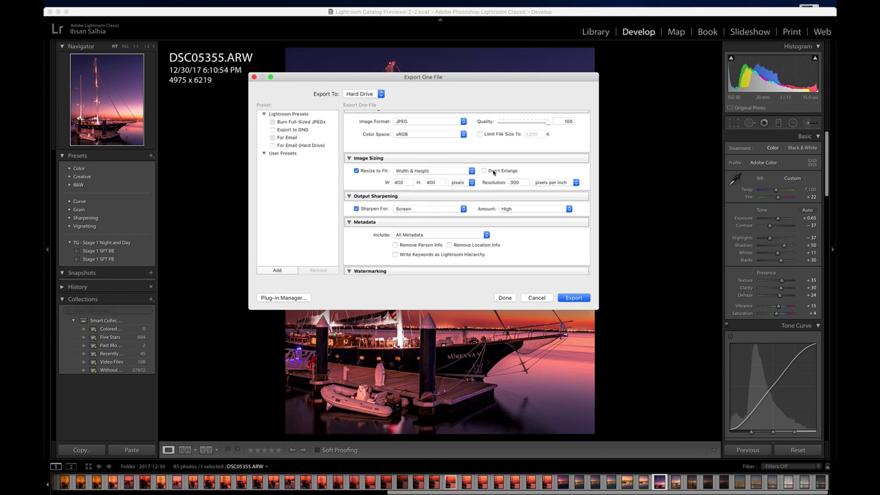
click(356, 171)
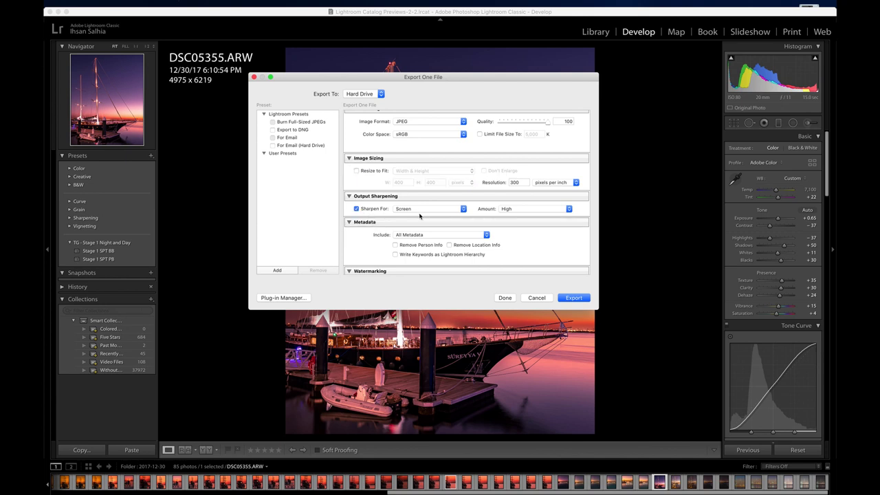
Examine the output sharpening choices for the target medium and the sharpening amount
click(418, 209)
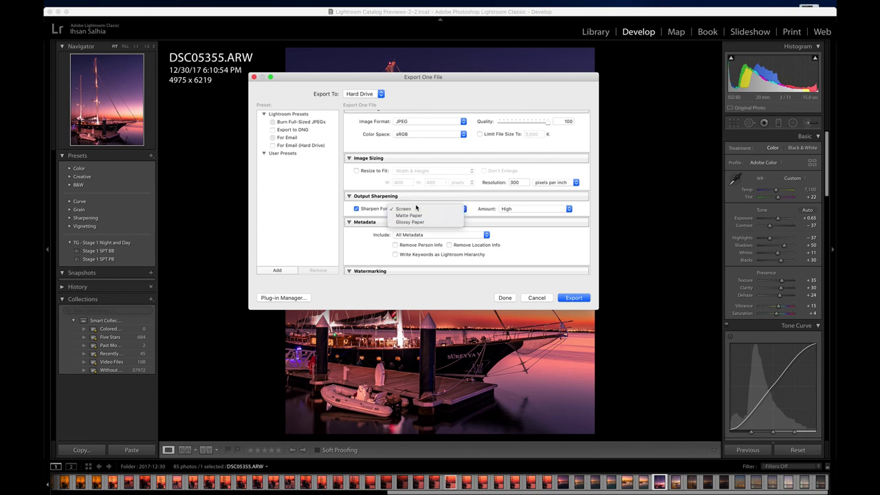
click(359, 190)
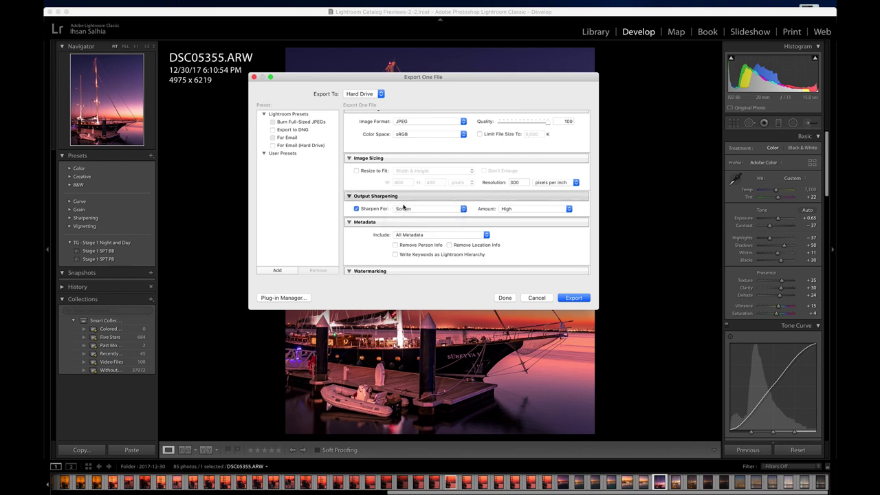
click(519, 208)
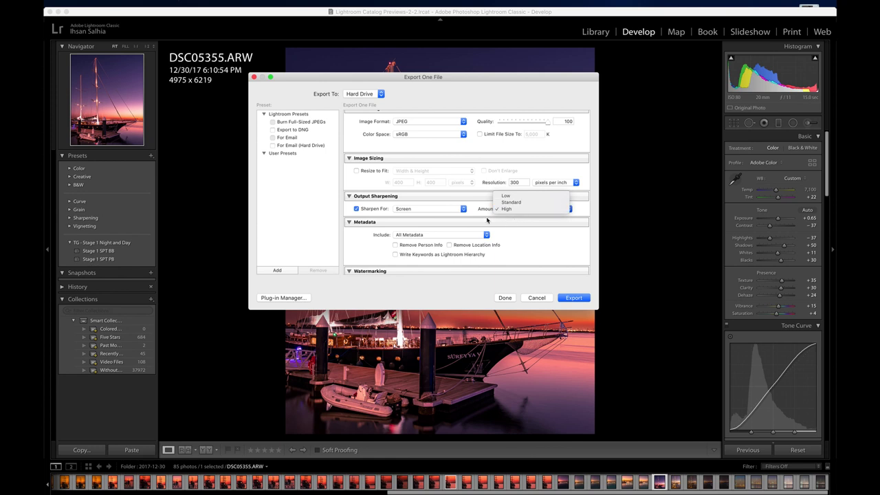
click(485, 217)
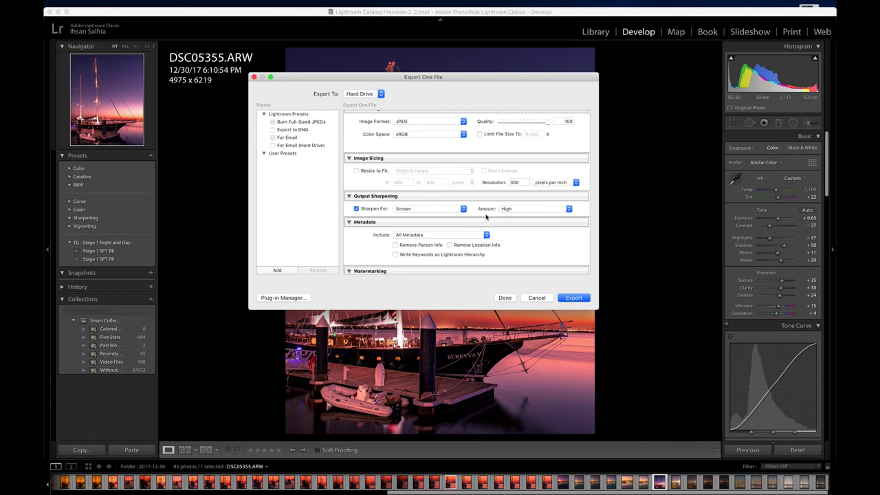
Check the metadata, watermarking and post-processing settings, and export the photo
scroll(546, 250, down, 3)
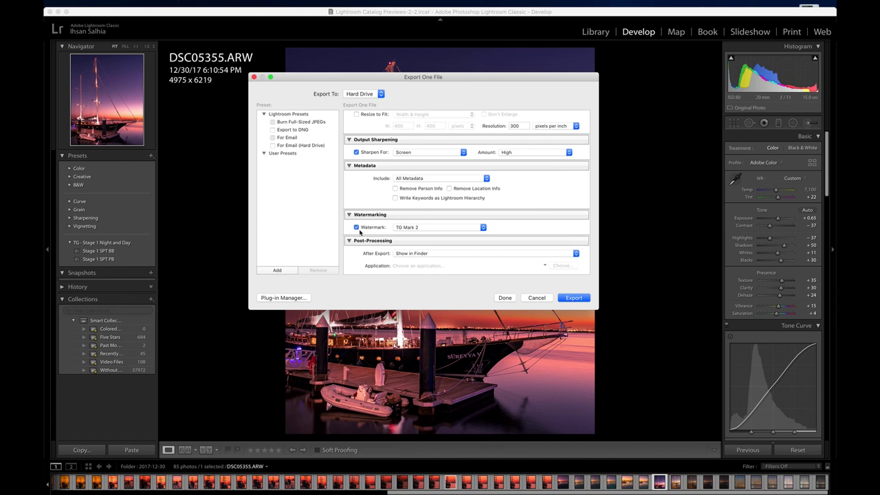
click(573, 298)
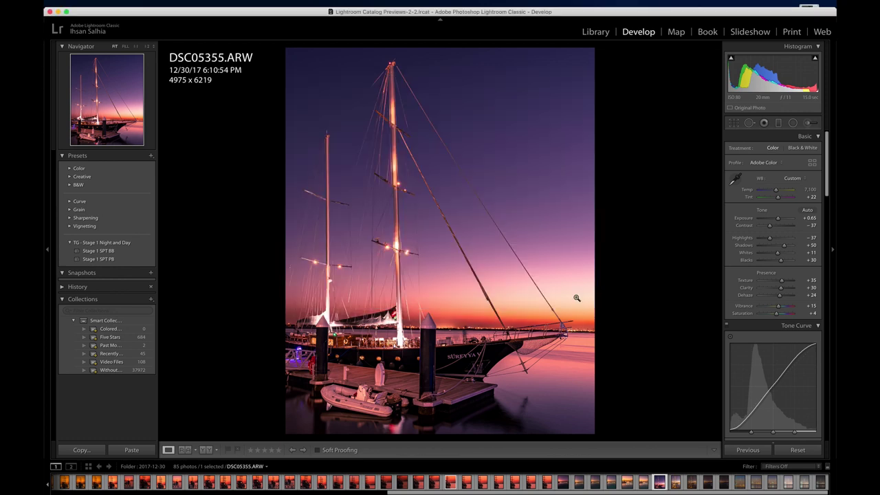